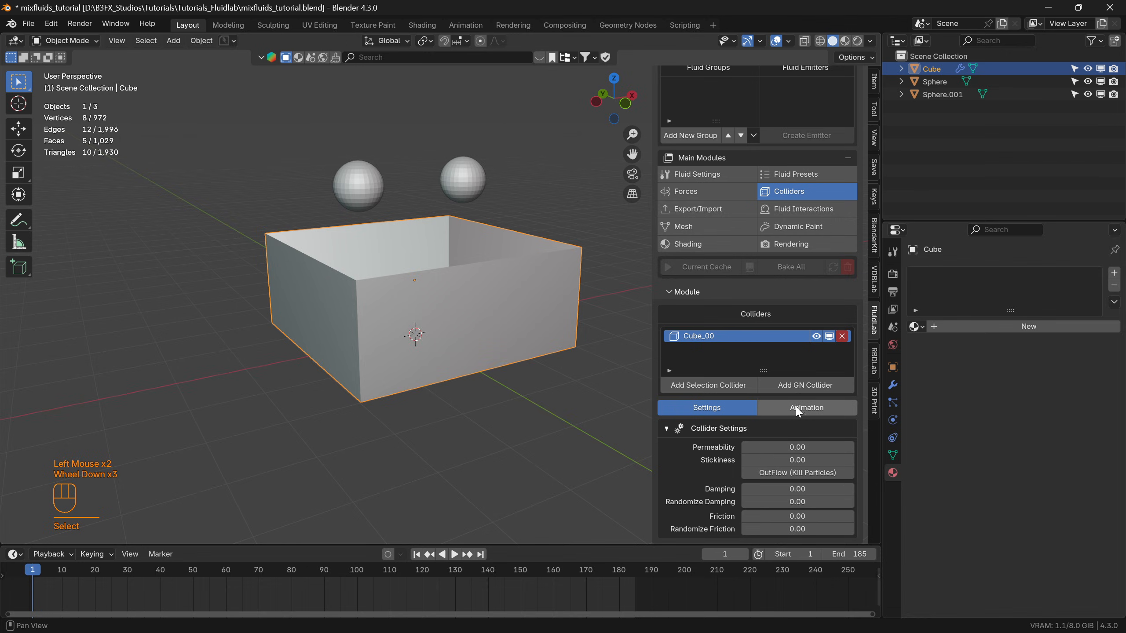
Create an InFlow fluid group named "water" and add the Sphere.001 object to it as an emitter.
scroll(770, 493, down, 1)
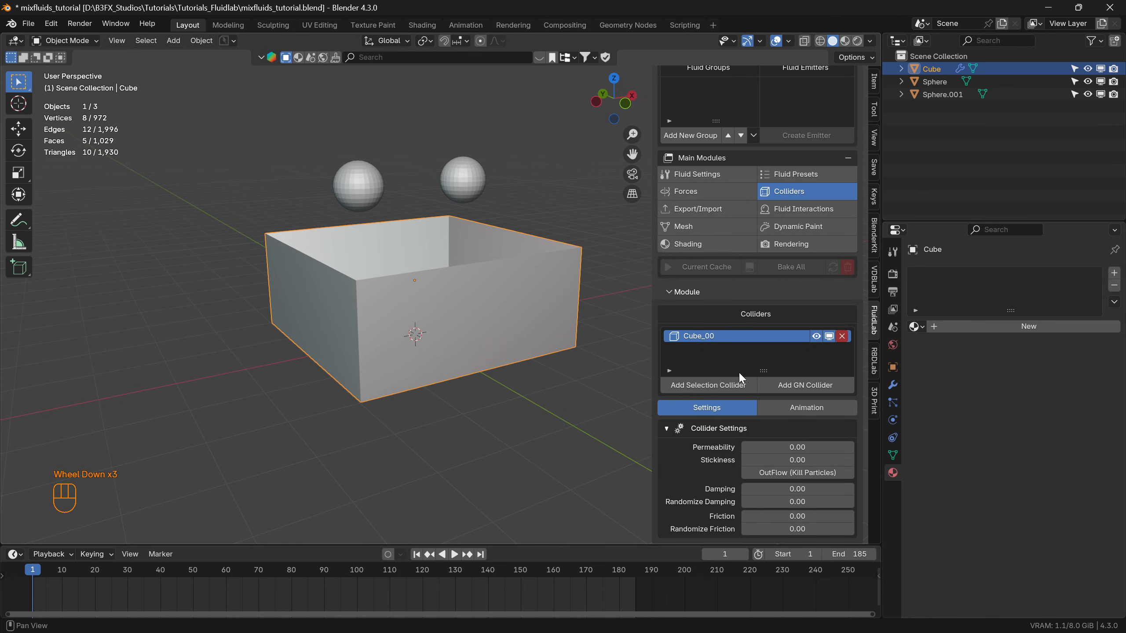
click(559, 188)
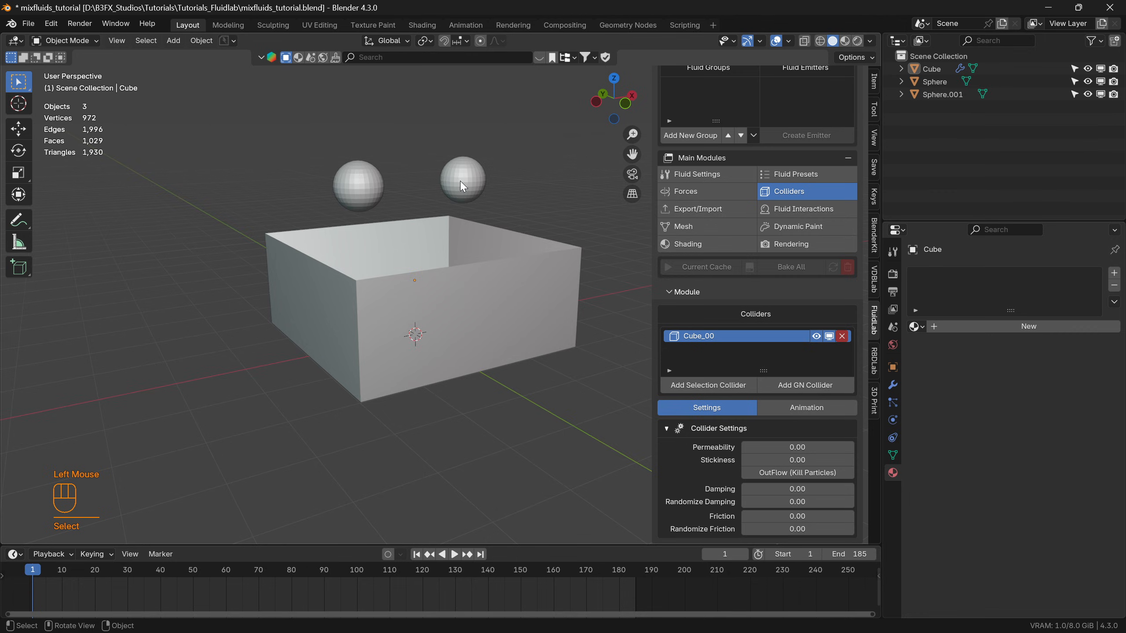
click(359, 186)
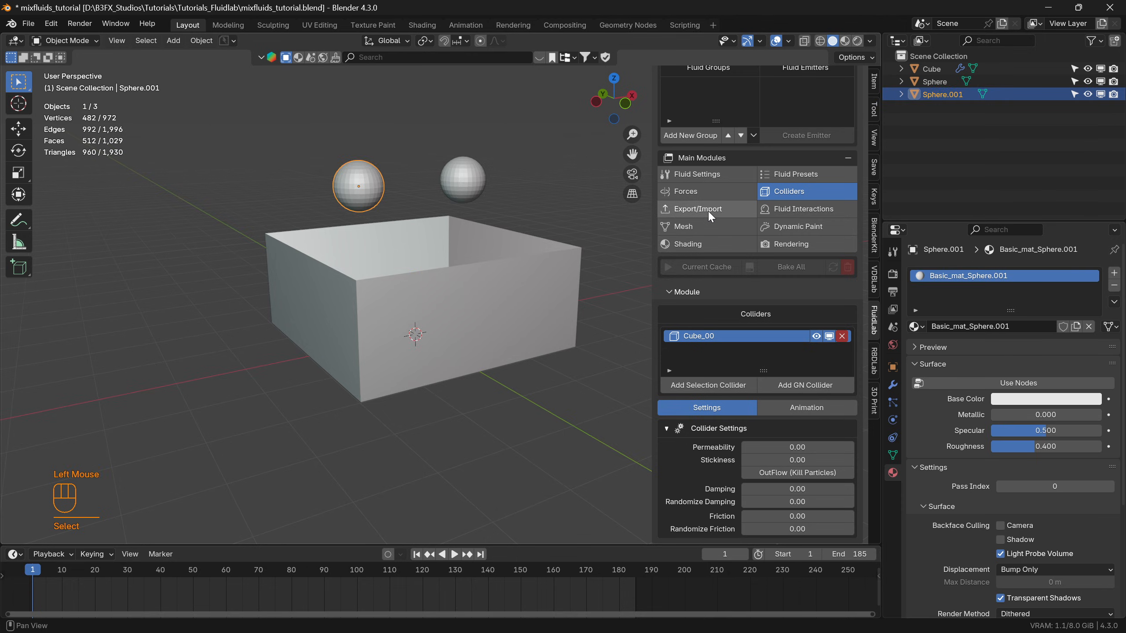
scroll(707, 210, up, 2)
click(695, 187)
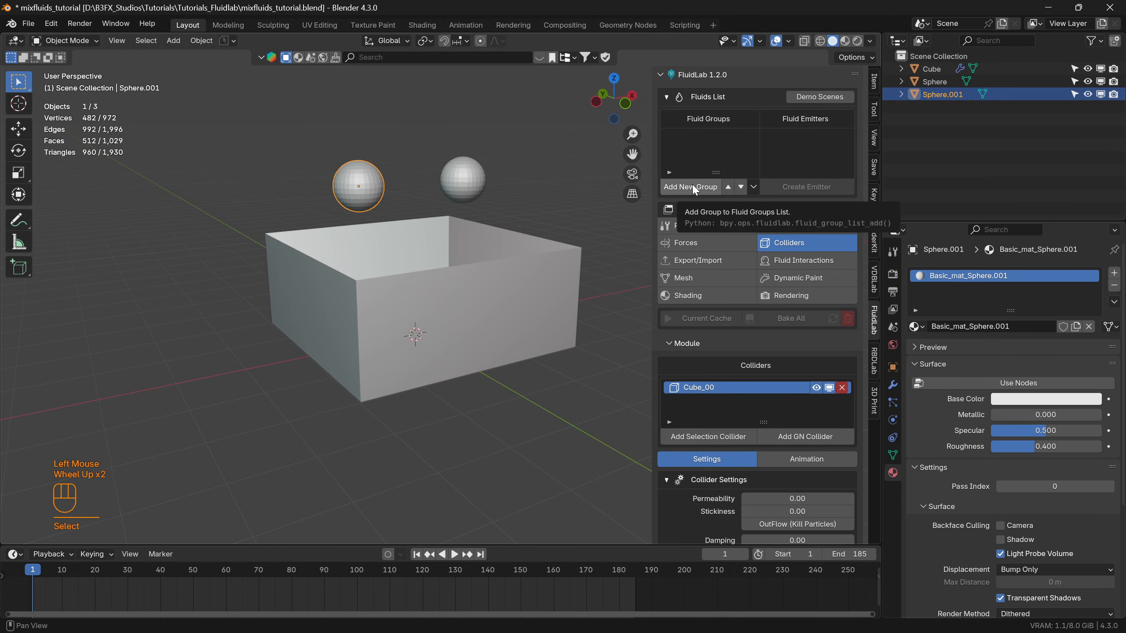
click(725, 189)
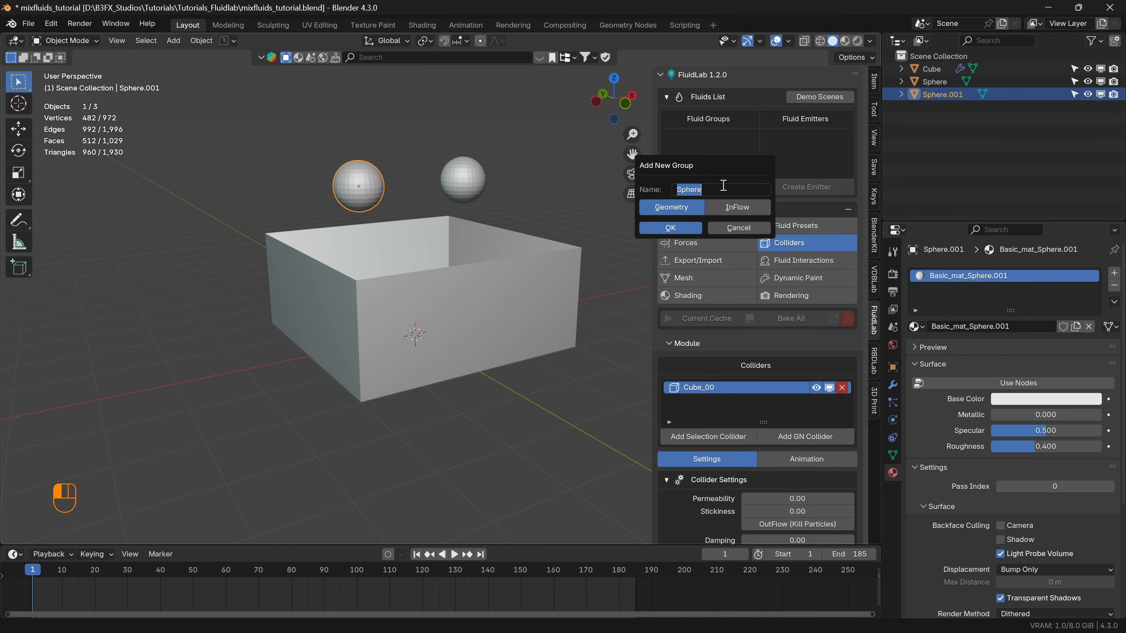
text(water)
click(737, 207)
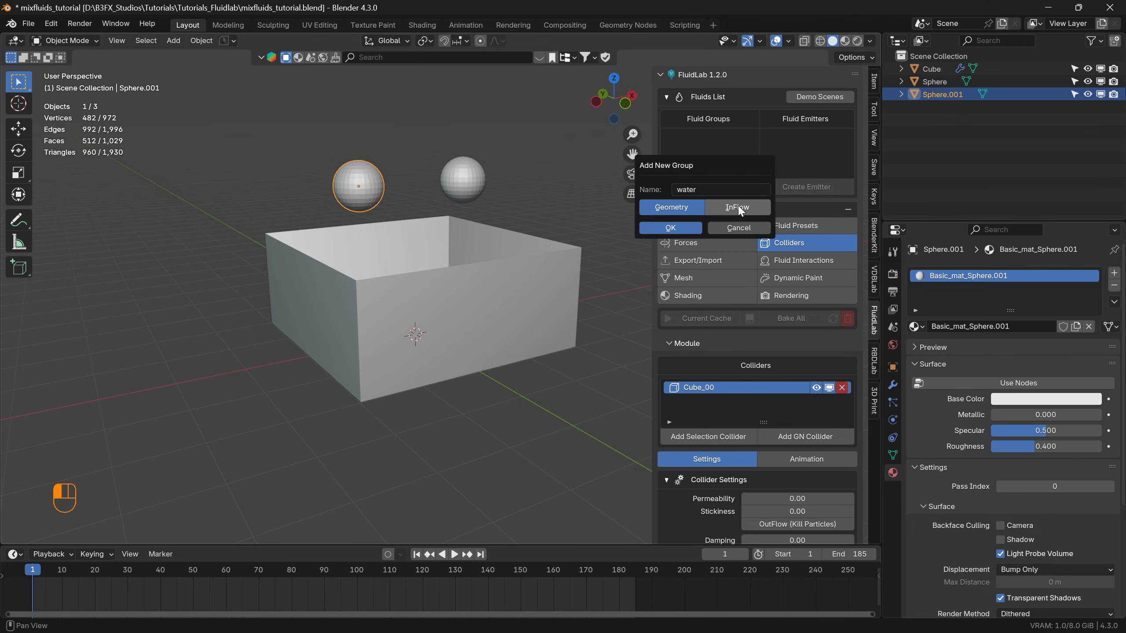
click(737, 207)
click(666, 228)
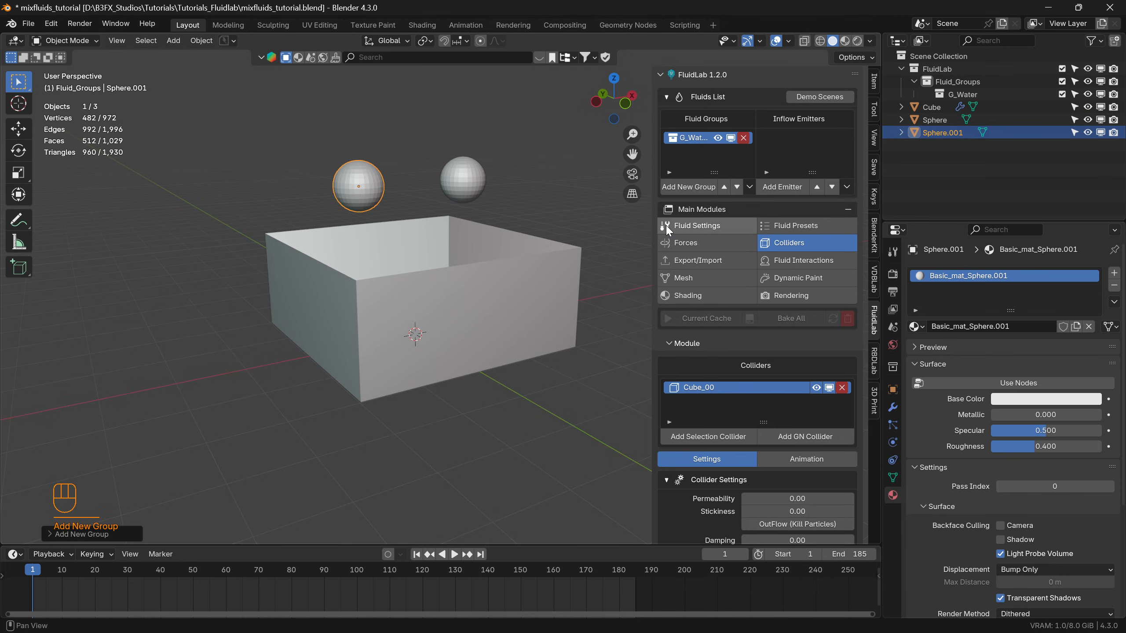
click(785, 188)
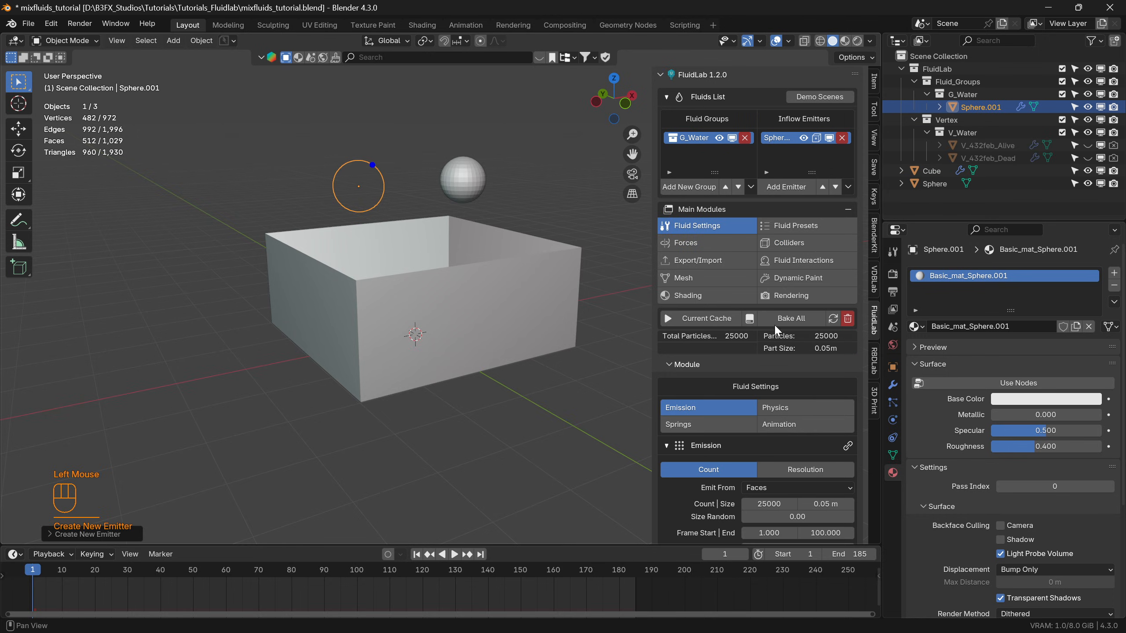
Apply the Water fluid preset to the Sphere.001 emitter.
click(798, 227)
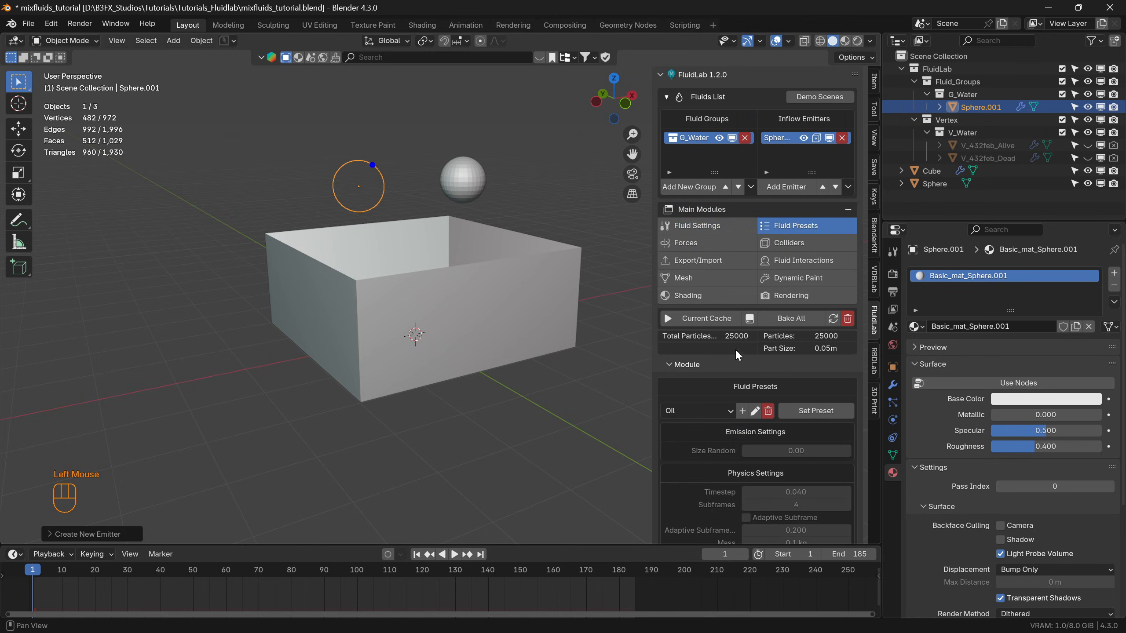
click(725, 410)
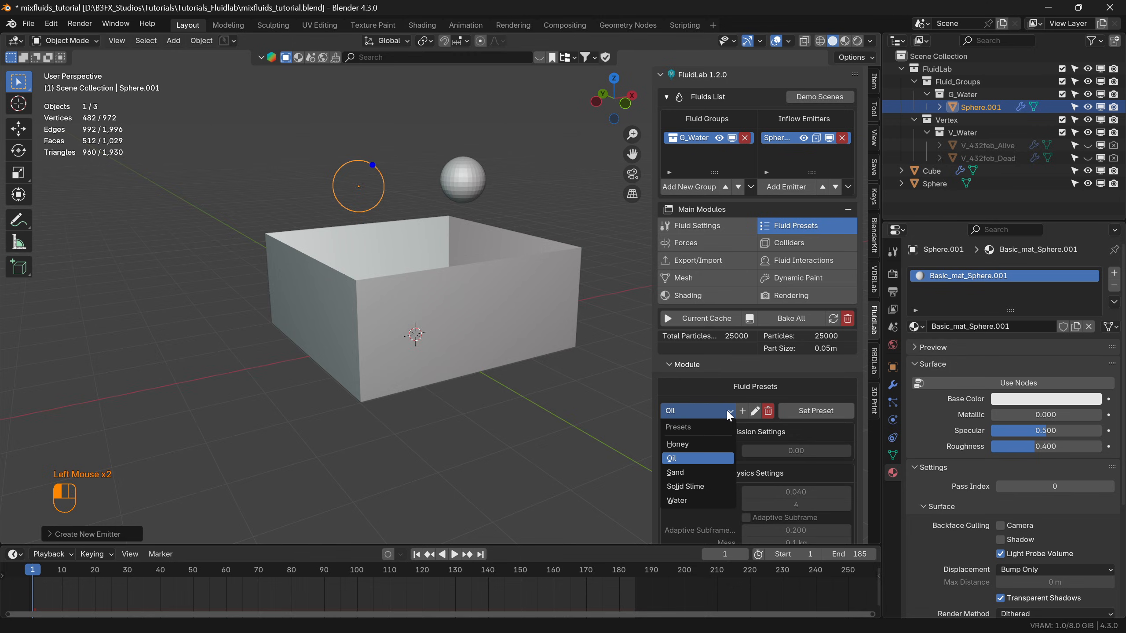
click(682, 499)
click(833, 410)
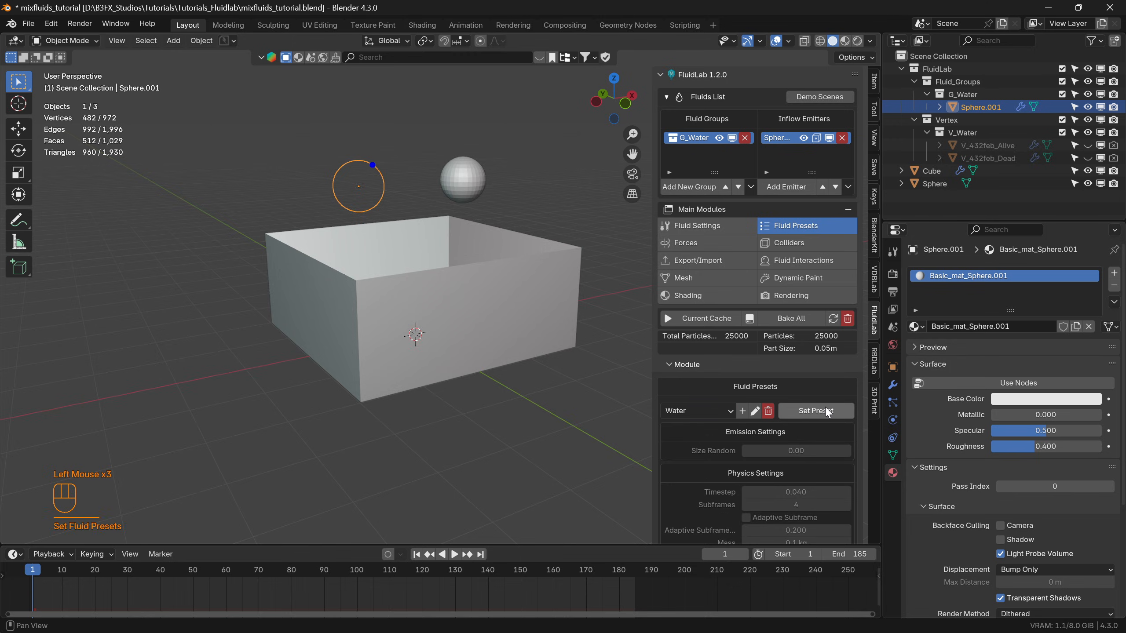
scroll(815, 477, down, 8)
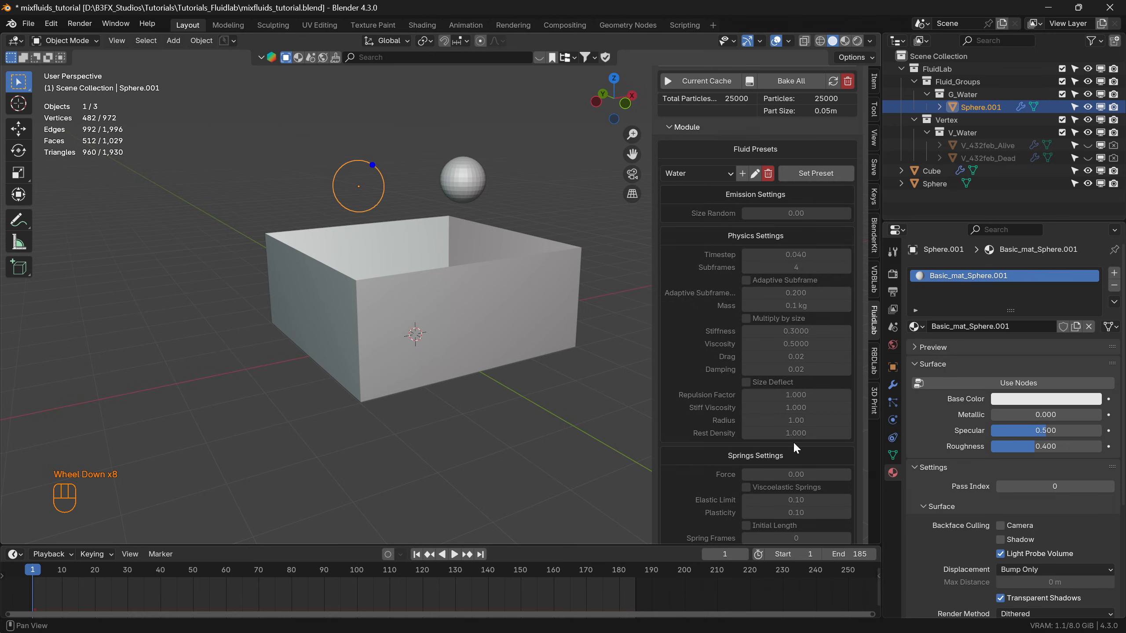
scroll(792, 443, down, 2)
scroll(791, 443, up, 5)
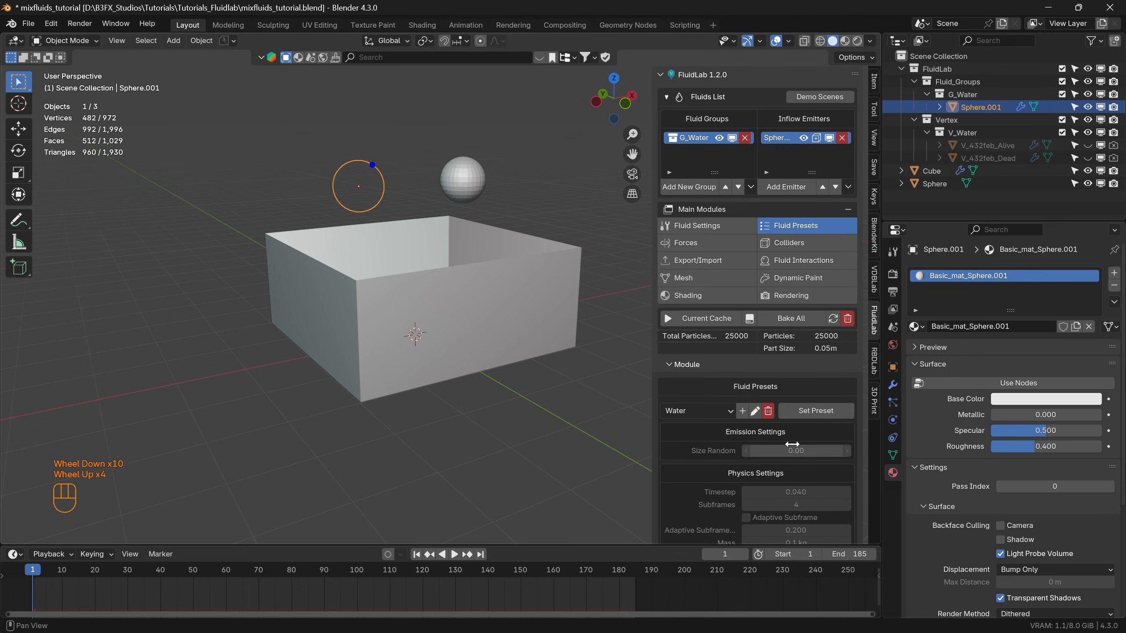
Set the water emitter's particle count to 50000 and its particle size to 0.03 m in the emission settings.
click(708, 227)
scroll(764, 423, down, 3)
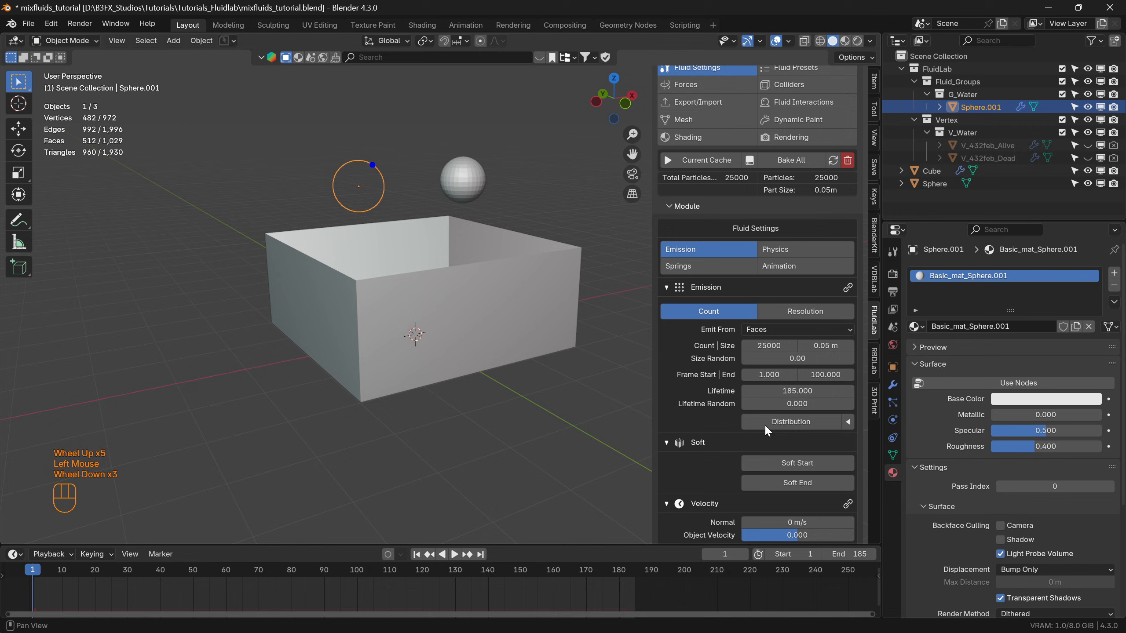
click(767, 345)
text(50)
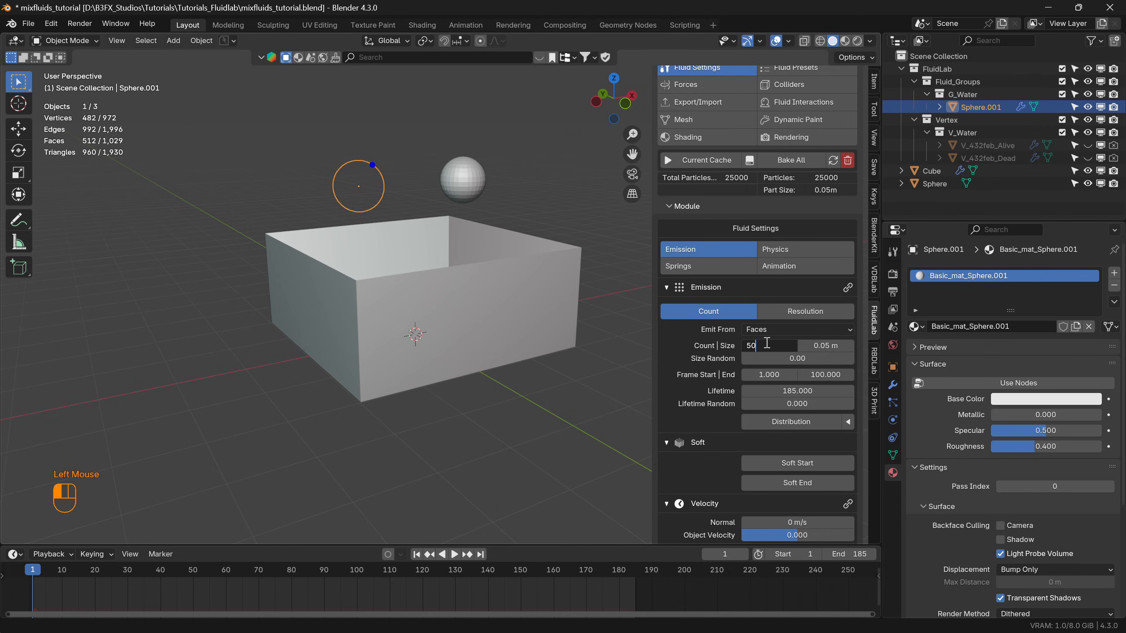
text(000)
key(Return)
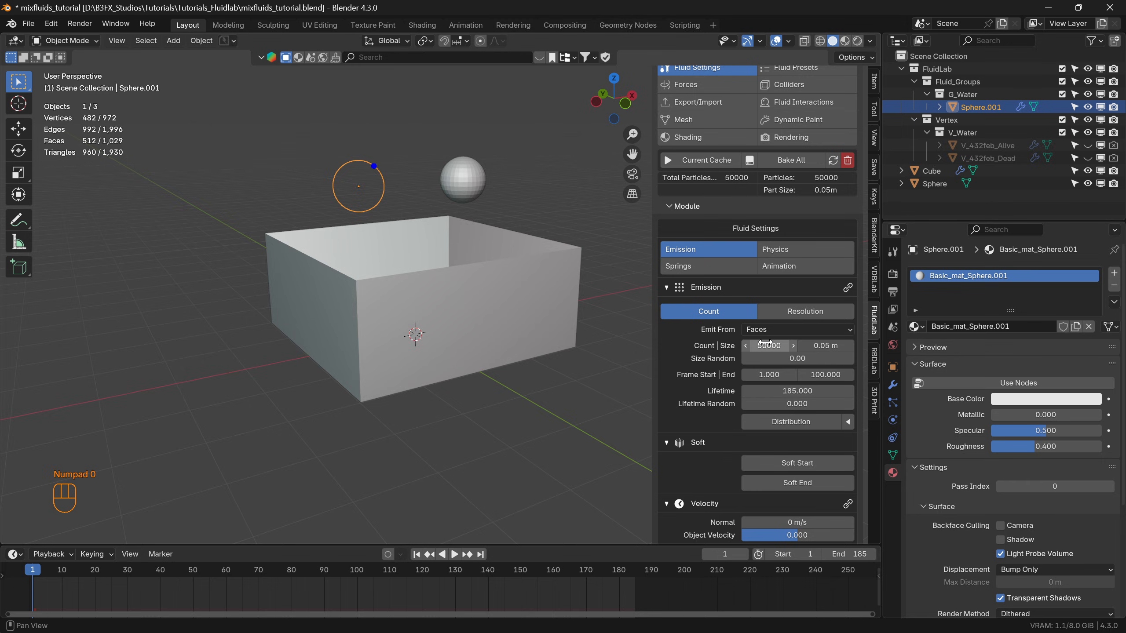
click(824, 346)
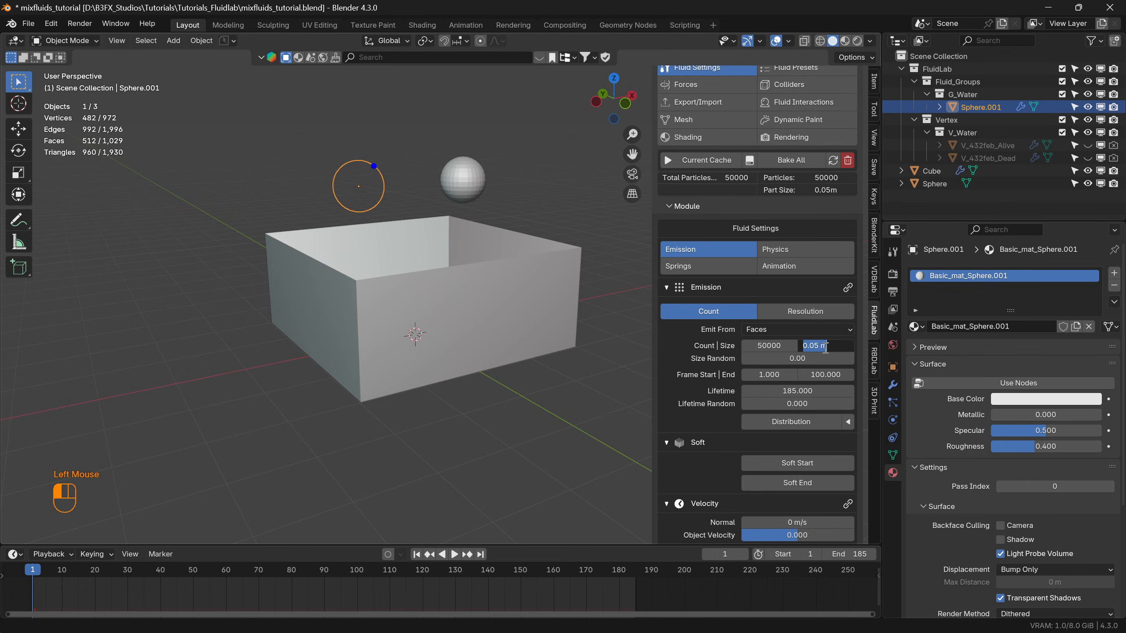
text(0.0)
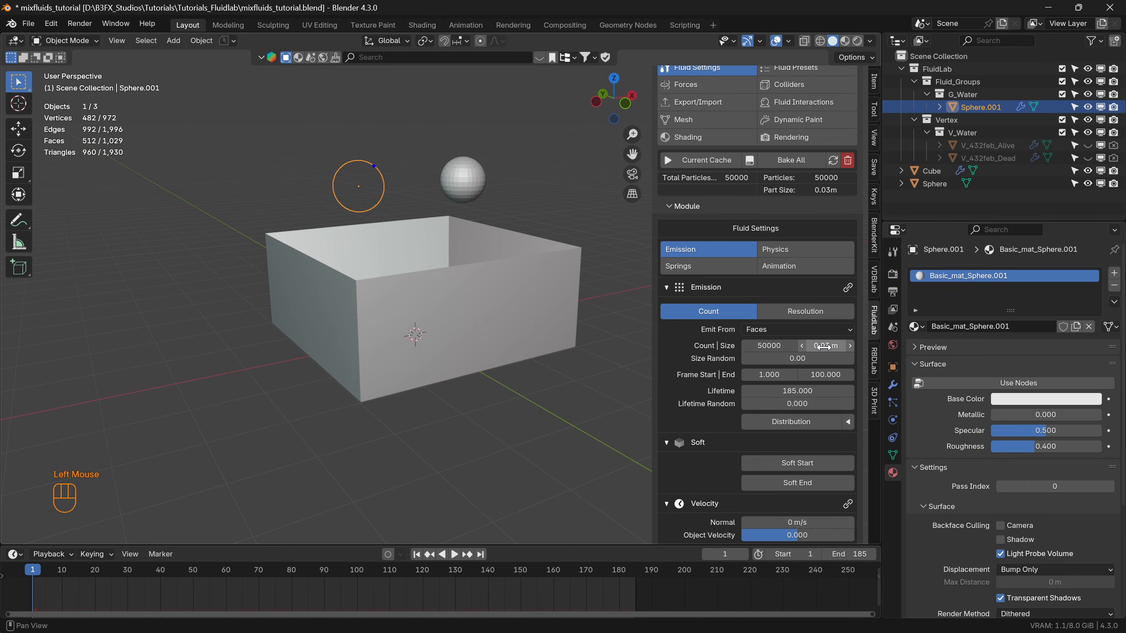
key(Return)
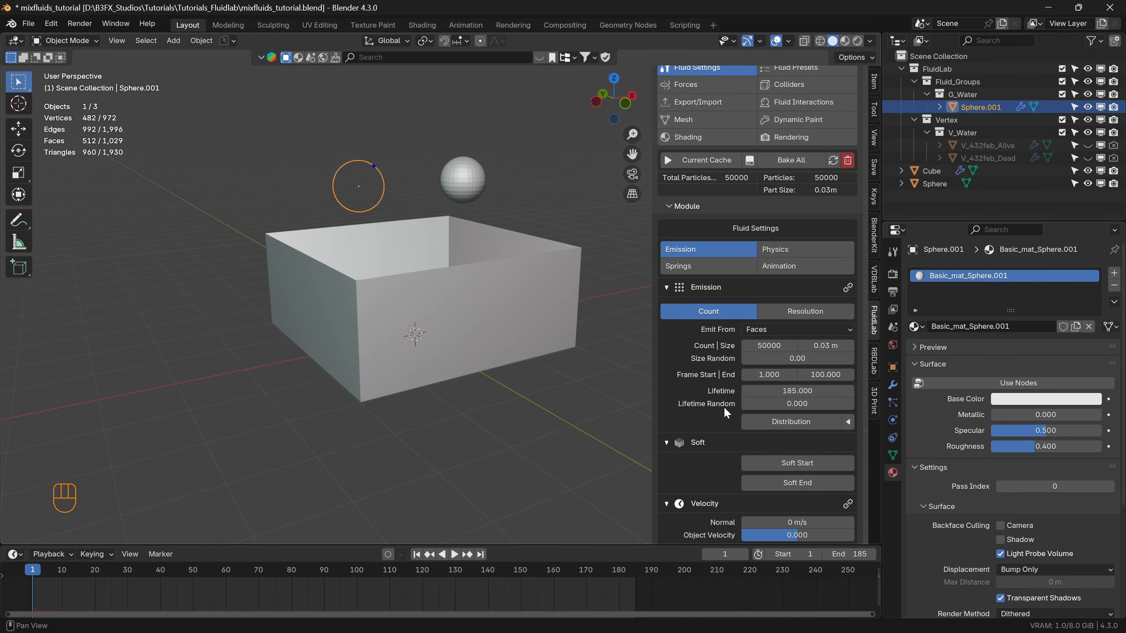
Set the water emitter's initial velocity along X to 2.7 m/s.
scroll(723, 407, down, 5)
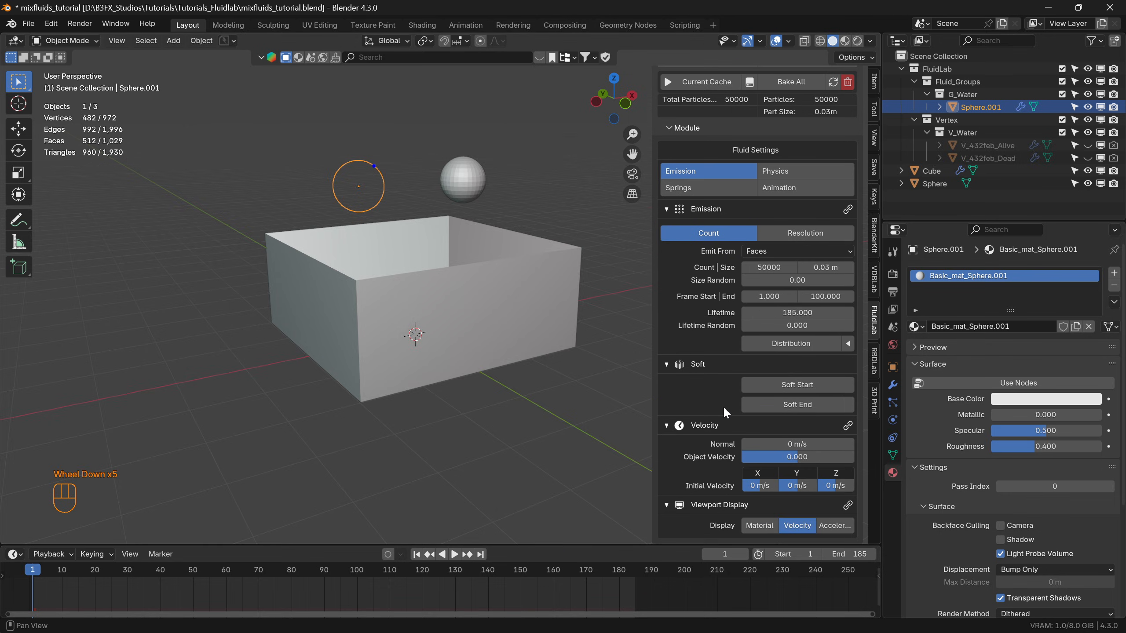
click(761, 487)
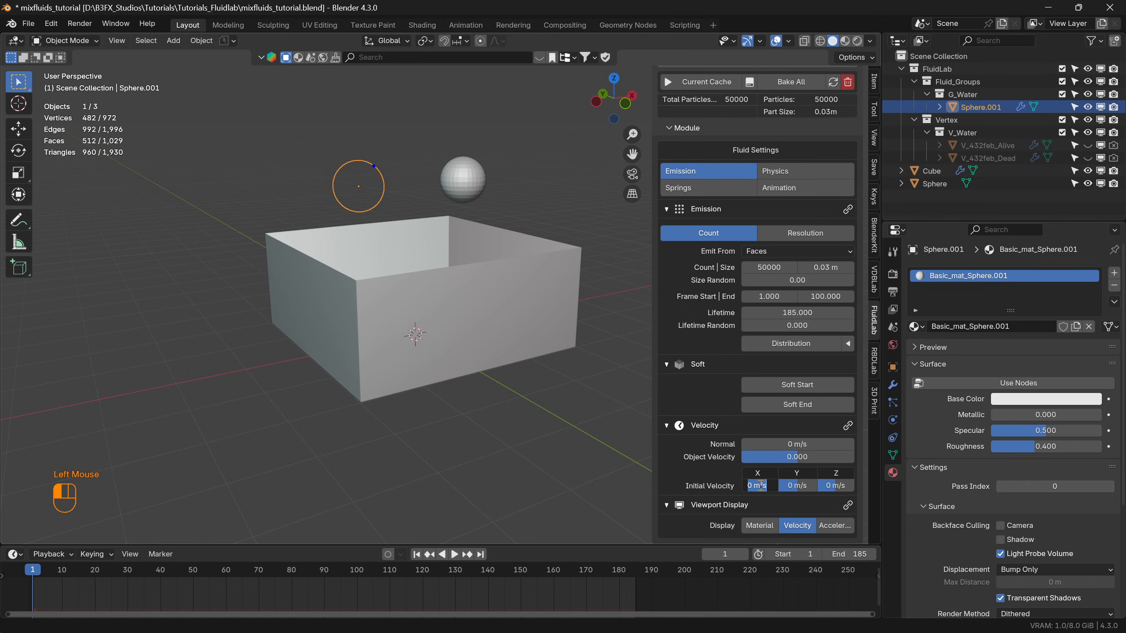
text(2.7)
key(Return)
Play the simulation briefly to check the water stream's path into the box, and return to the first frame.
key(space)
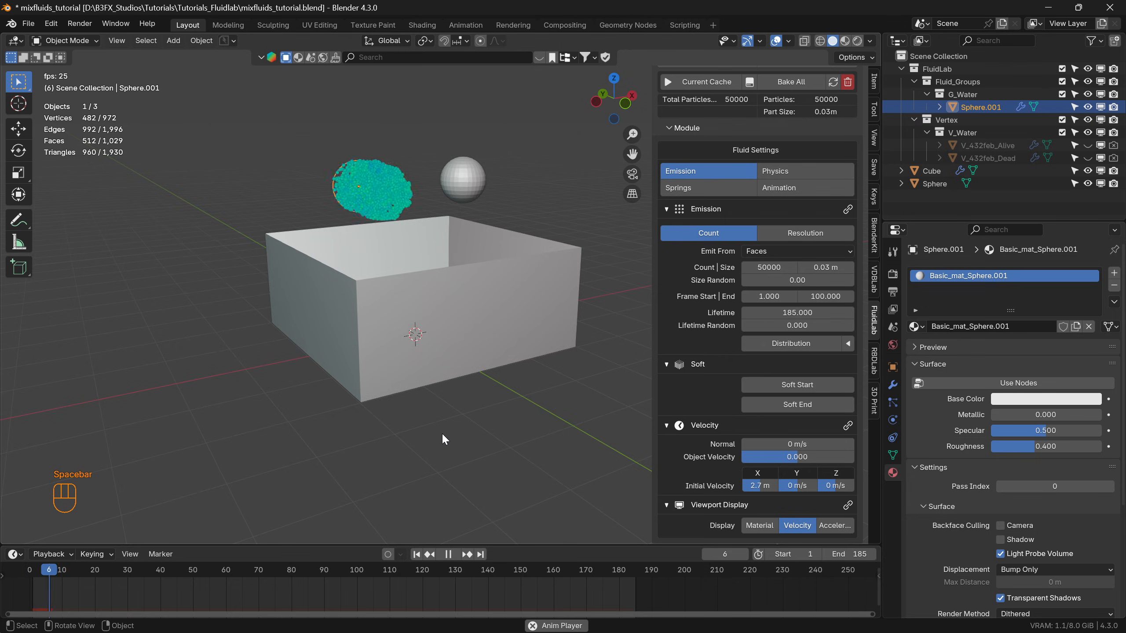
key(space)
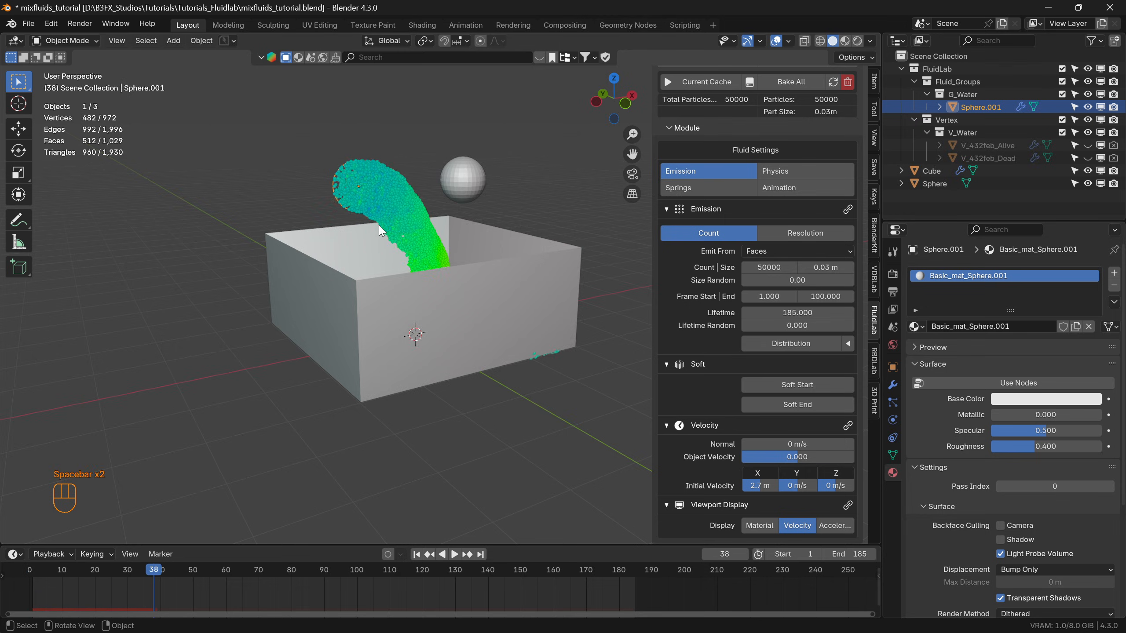
click(416, 554)
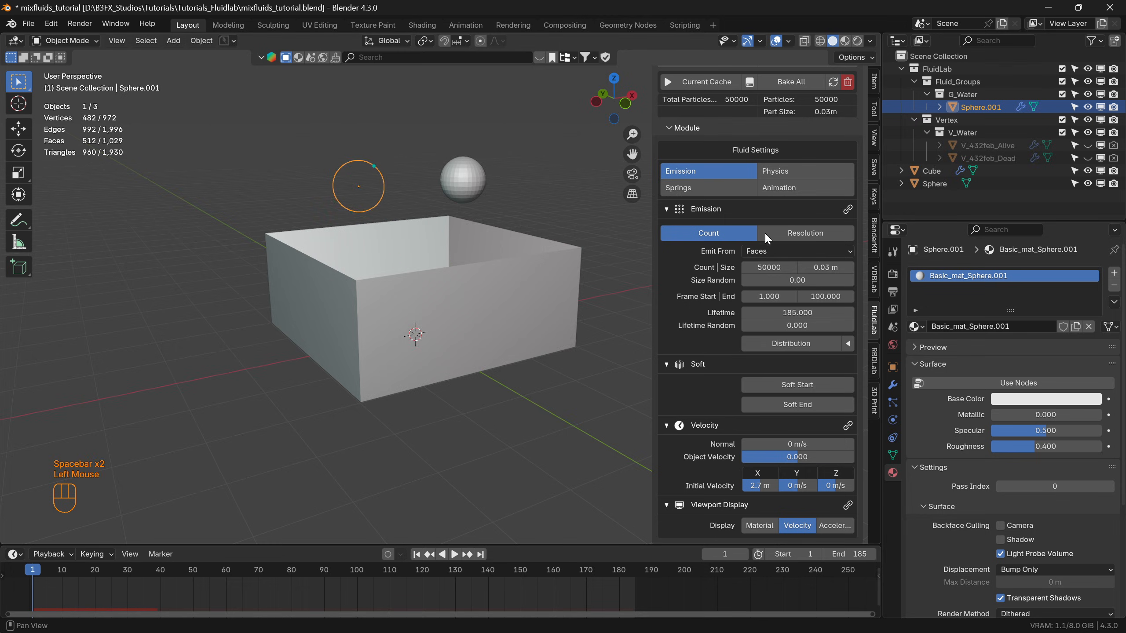
Enable the adaptive timestep in the water's physics settings and set its subframes to 7.
click(801, 169)
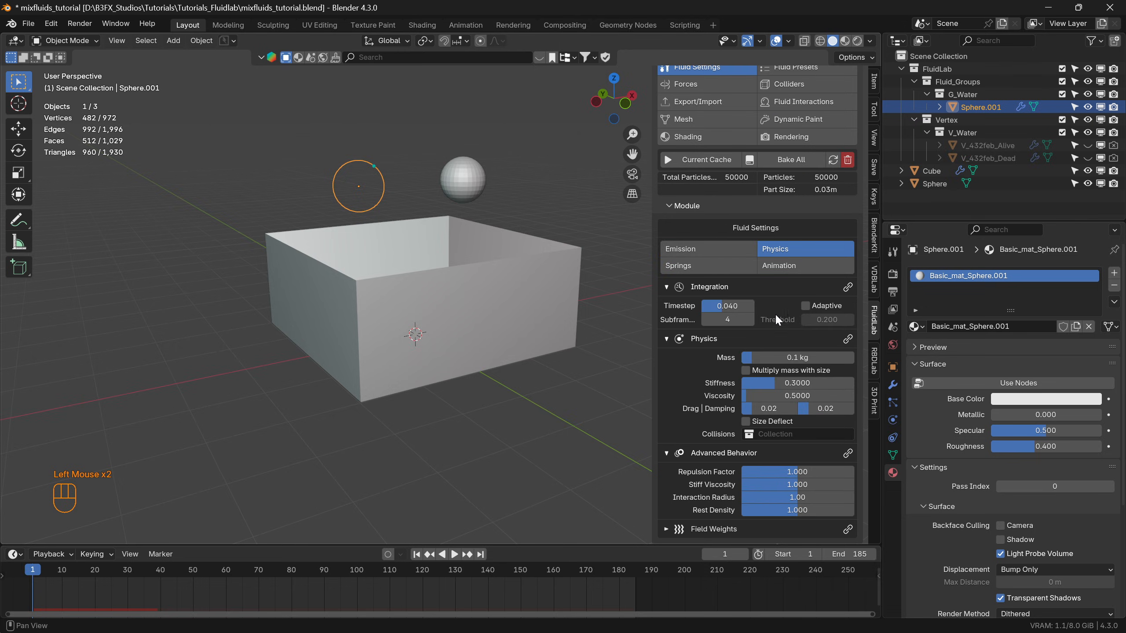
click(805, 306)
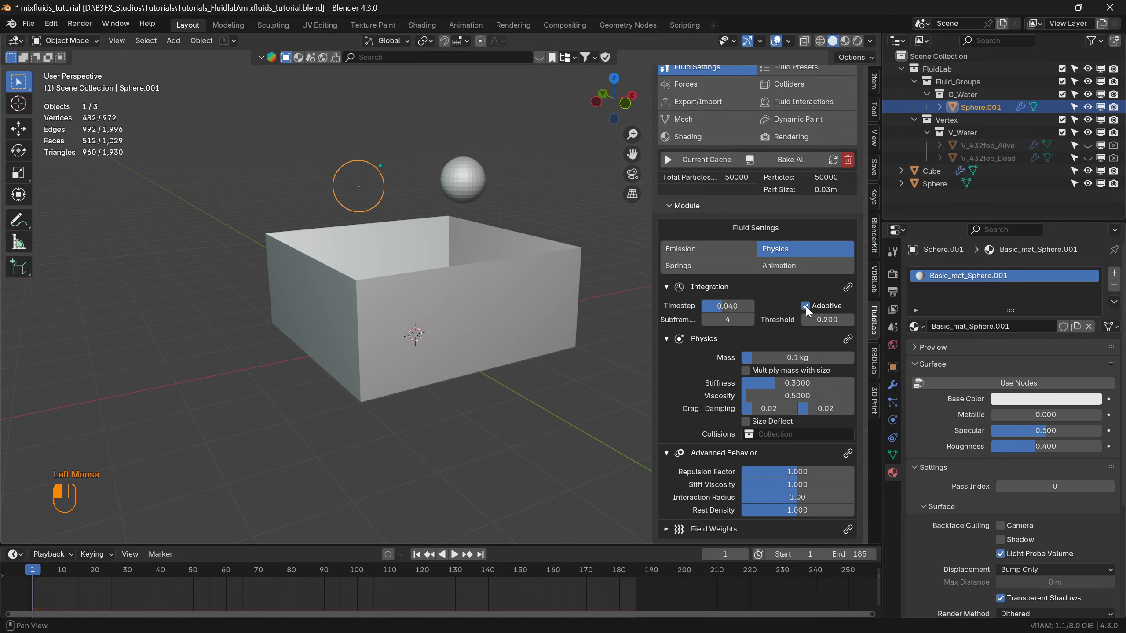
double_click(728, 320)
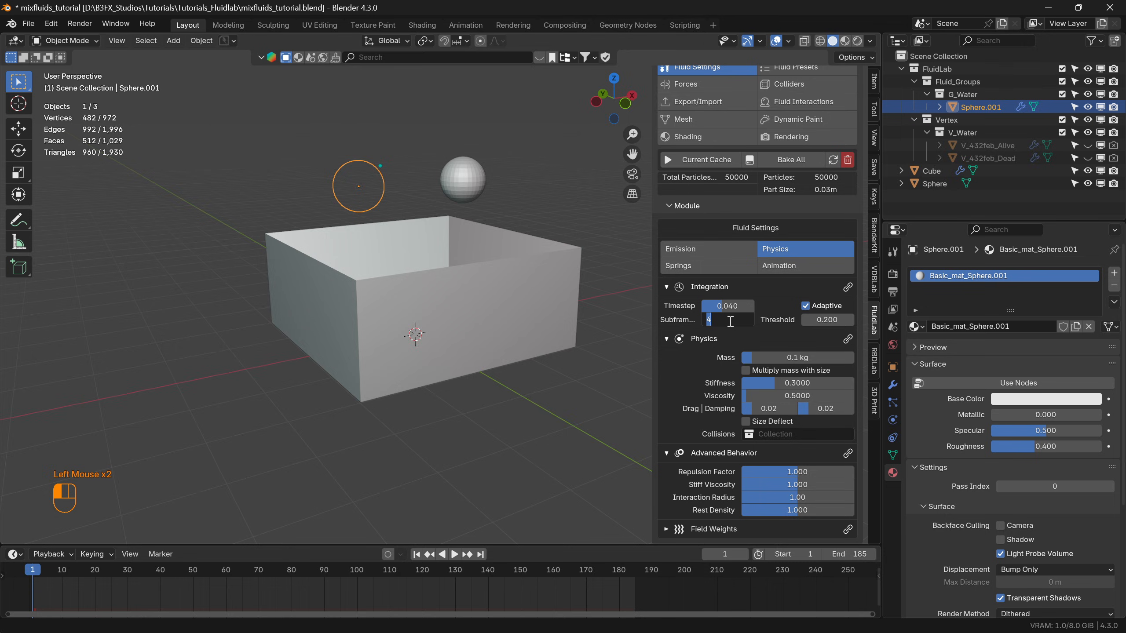
text(7)
key(Return)
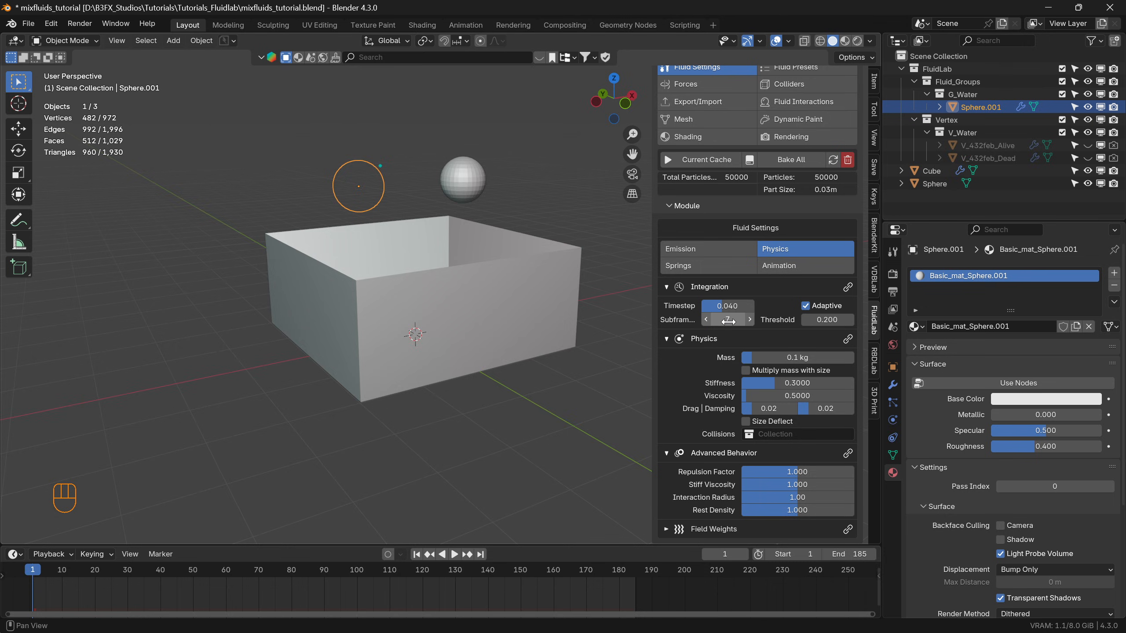
Set the mass of the water particles to 0.11 kg.
click(793, 357)
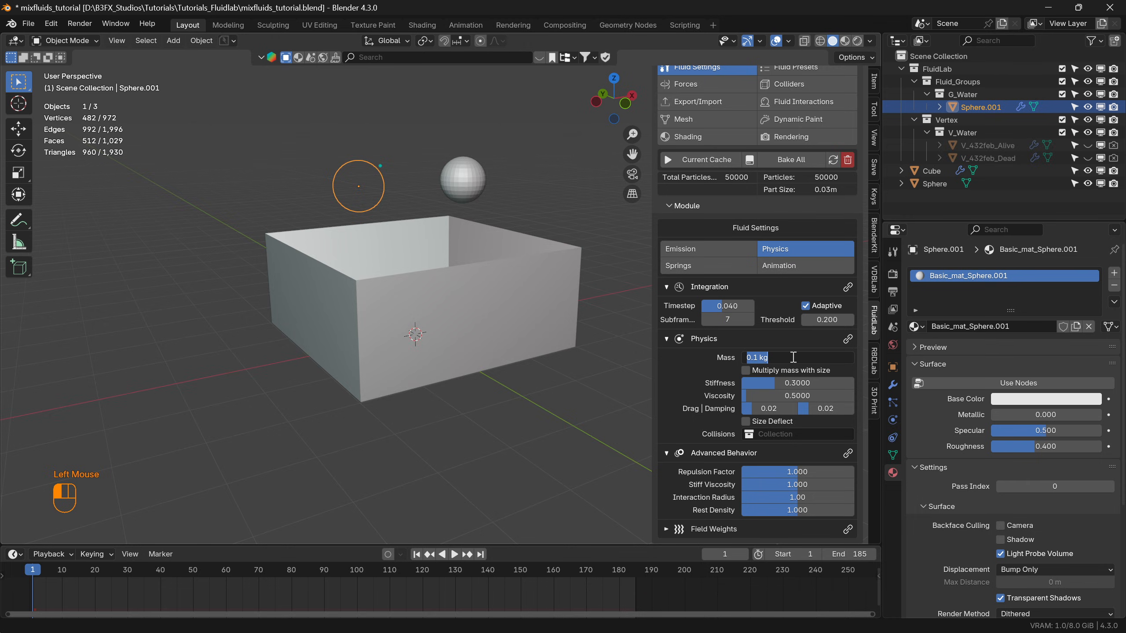
text(0.11)
key(Return)
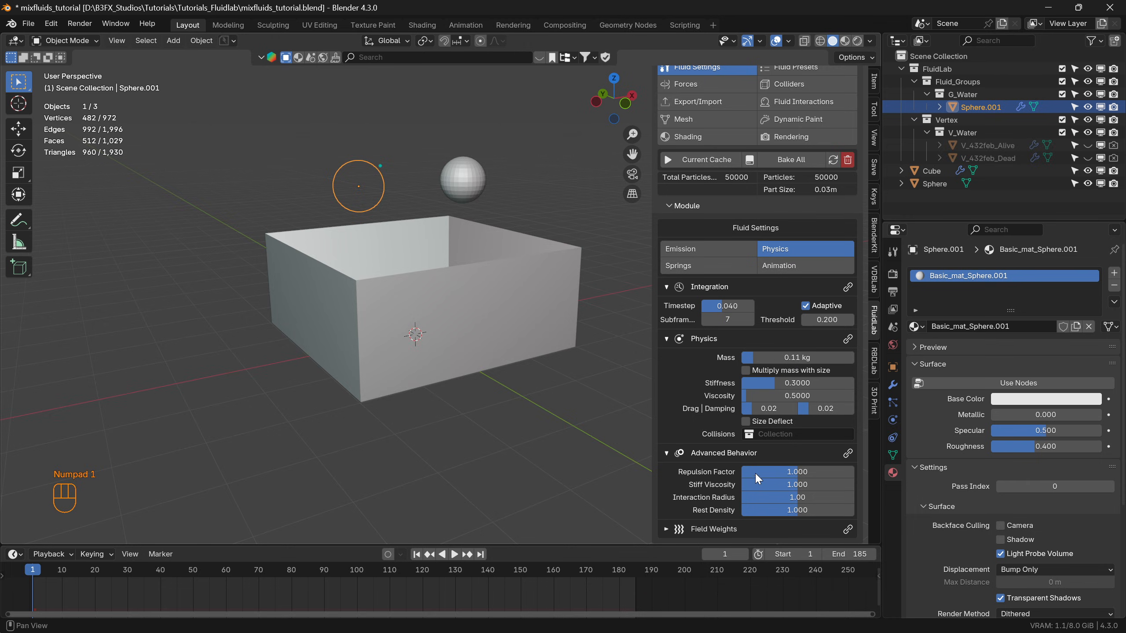
scroll(772, 495, down, 1)
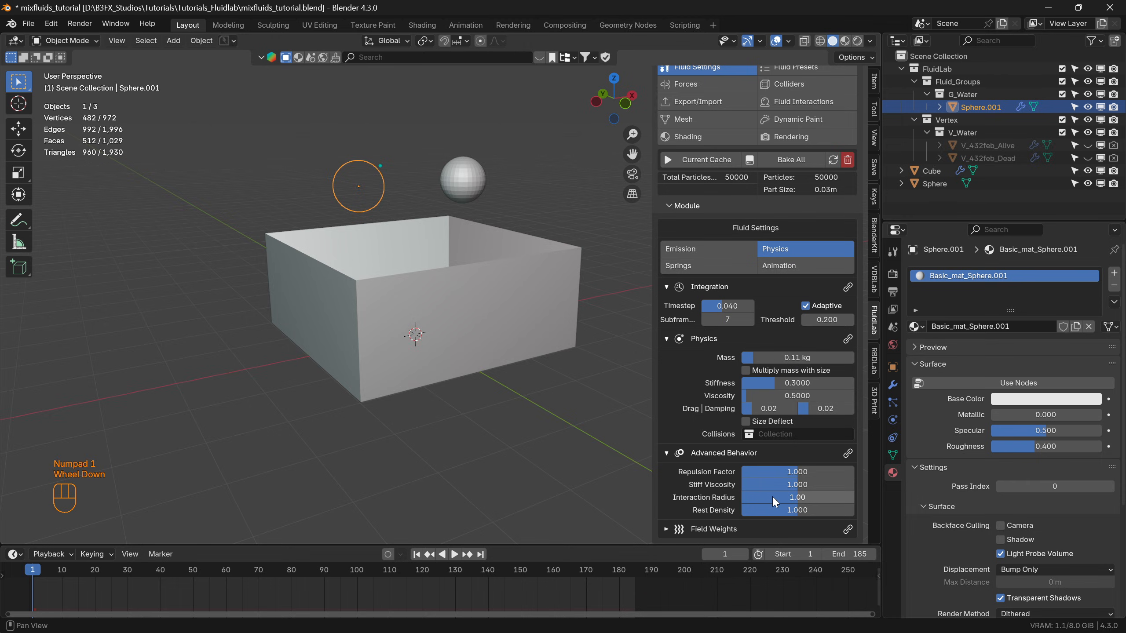
Replay the simulation with the adjusted physics to check the water flow, and rewind to the first frame.
click(415, 554)
key(space)
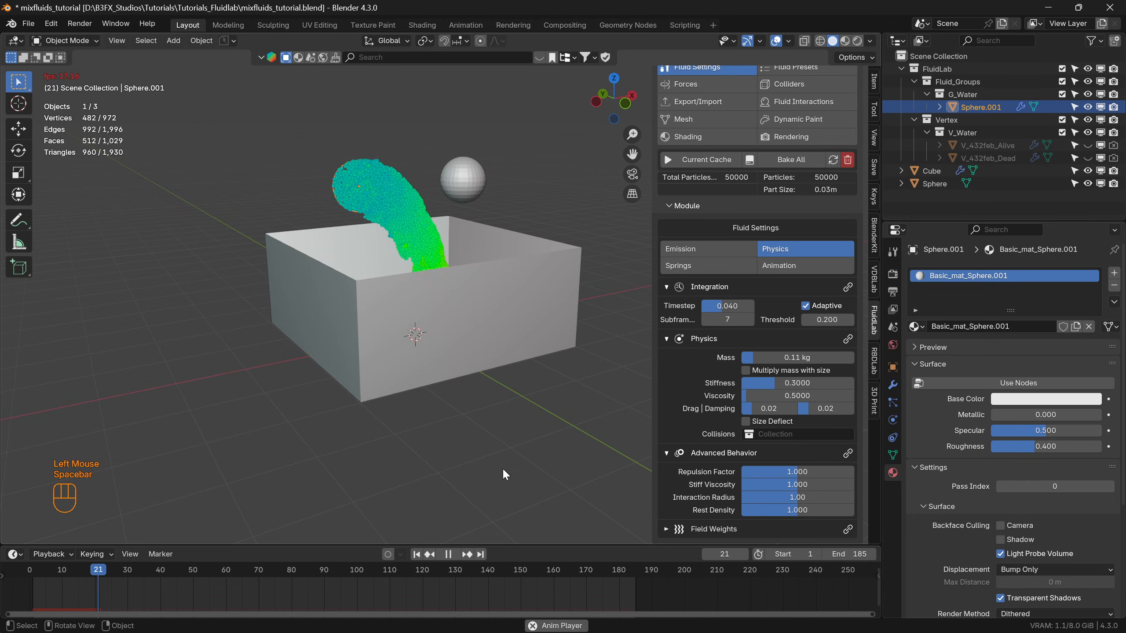
key(space)
click(415, 555)
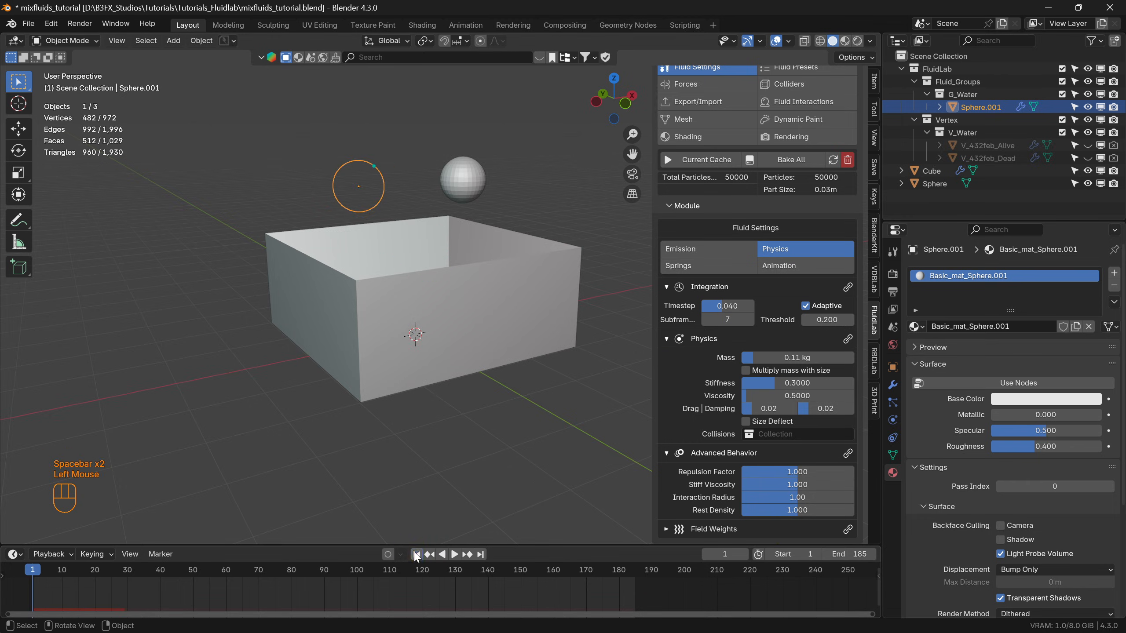
Switch the water emitter's viewport display to Material and color its particles light blue.
click(704, 247)
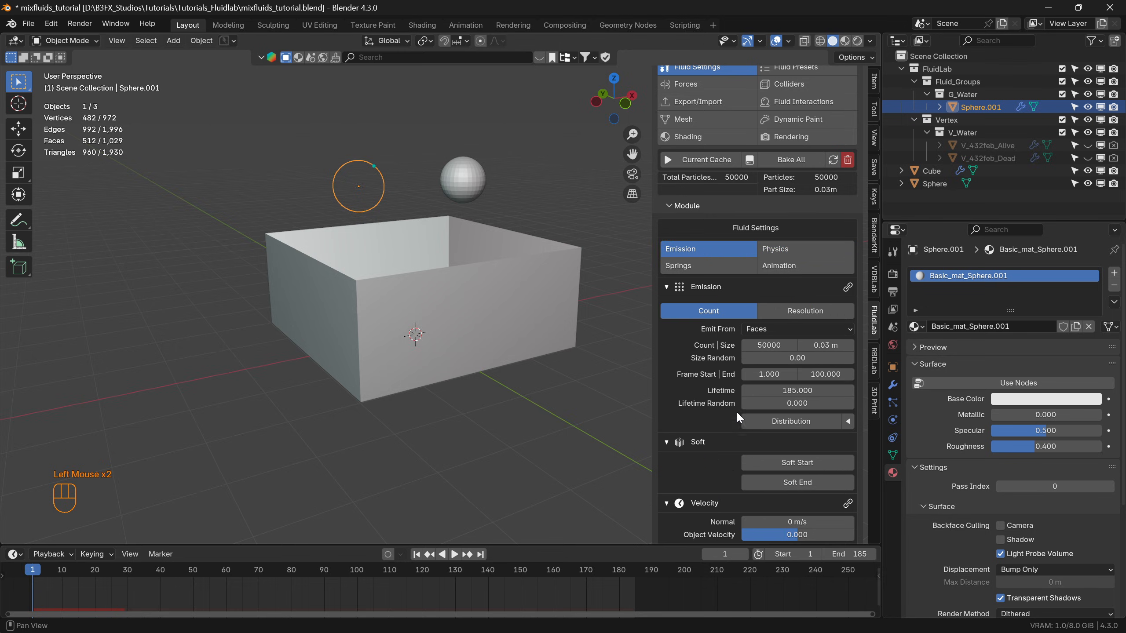
scroll(737, 414, down, 6)
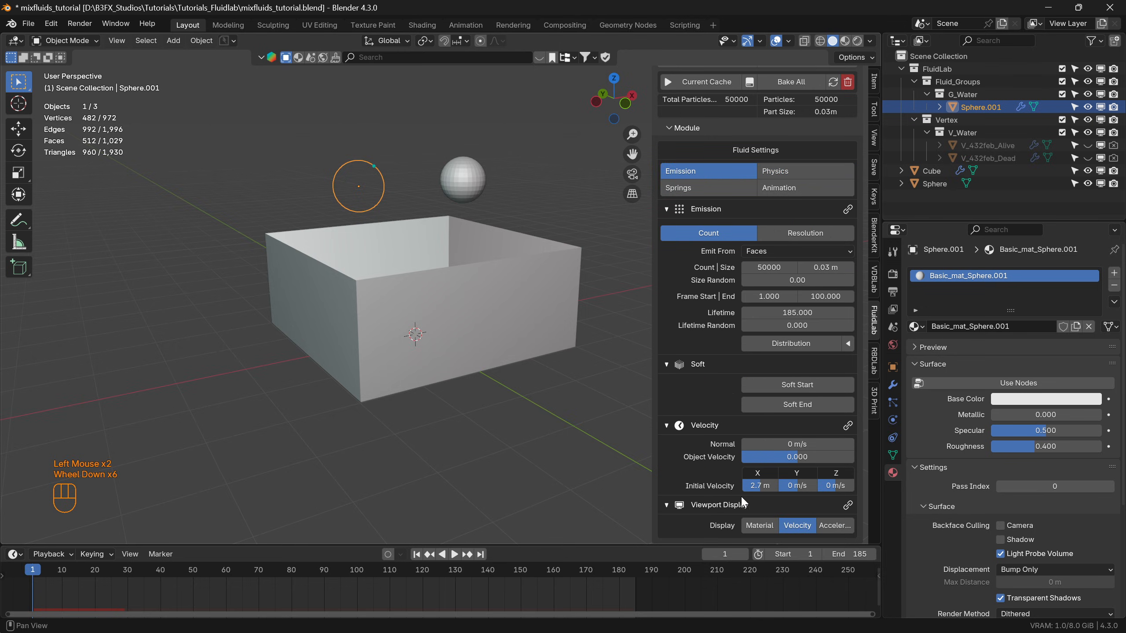
click(756, 525)
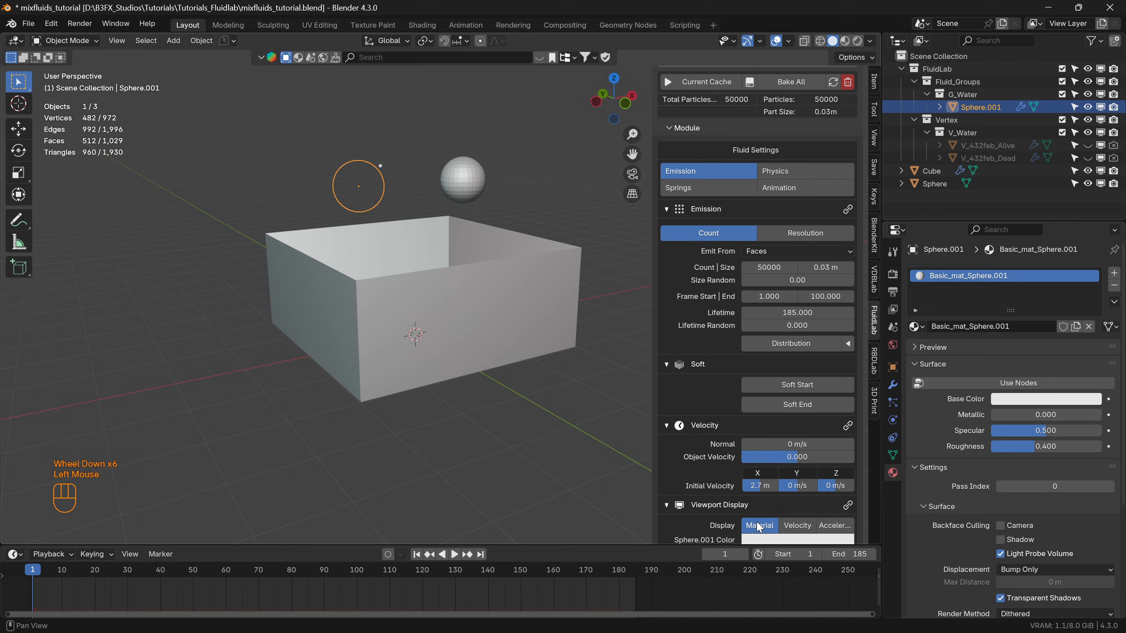
scroll(797, 500, down, 2)
click(804, 529)
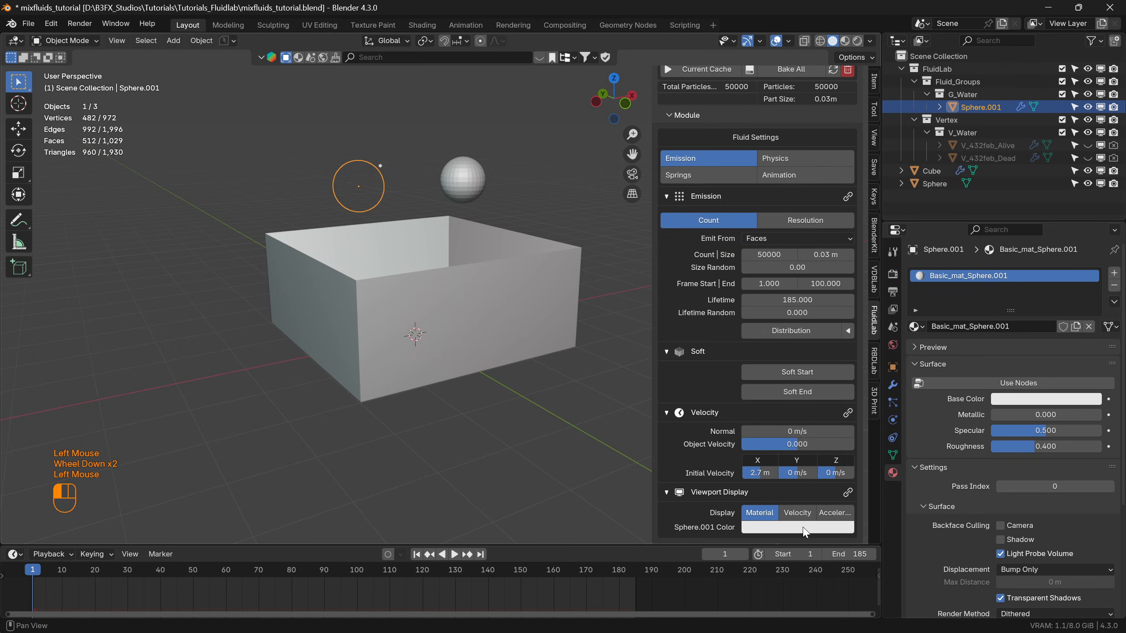
drag(800, 370, 811, 332)
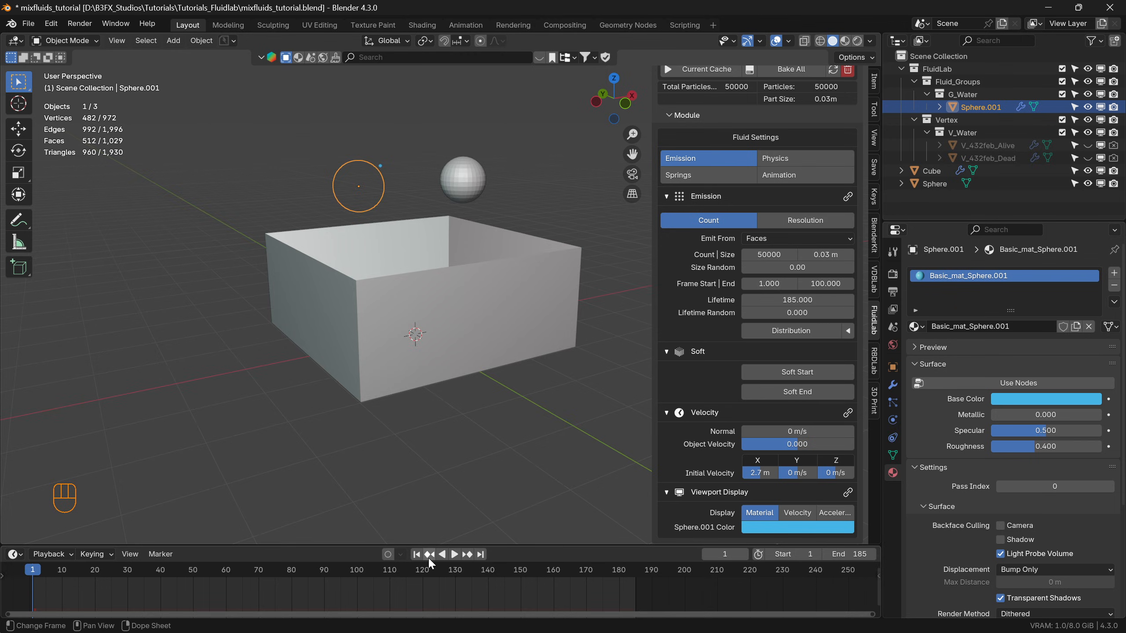
Play the simulation briefly to check the water's new display color, and return to the first frame.
click(416, 555)
key(space)
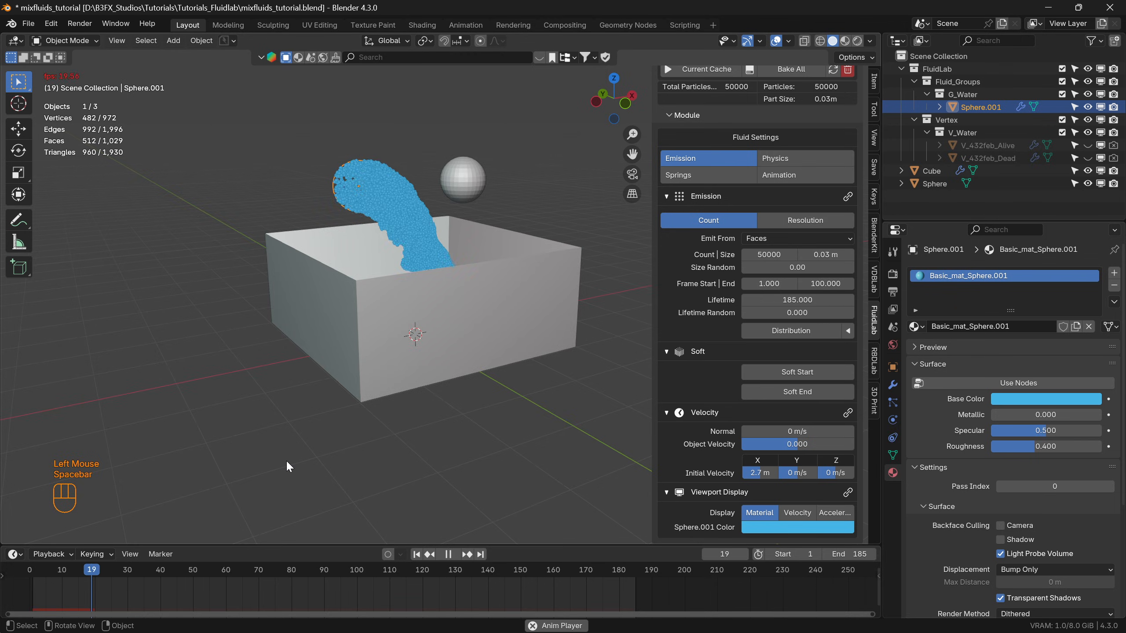
key(space)
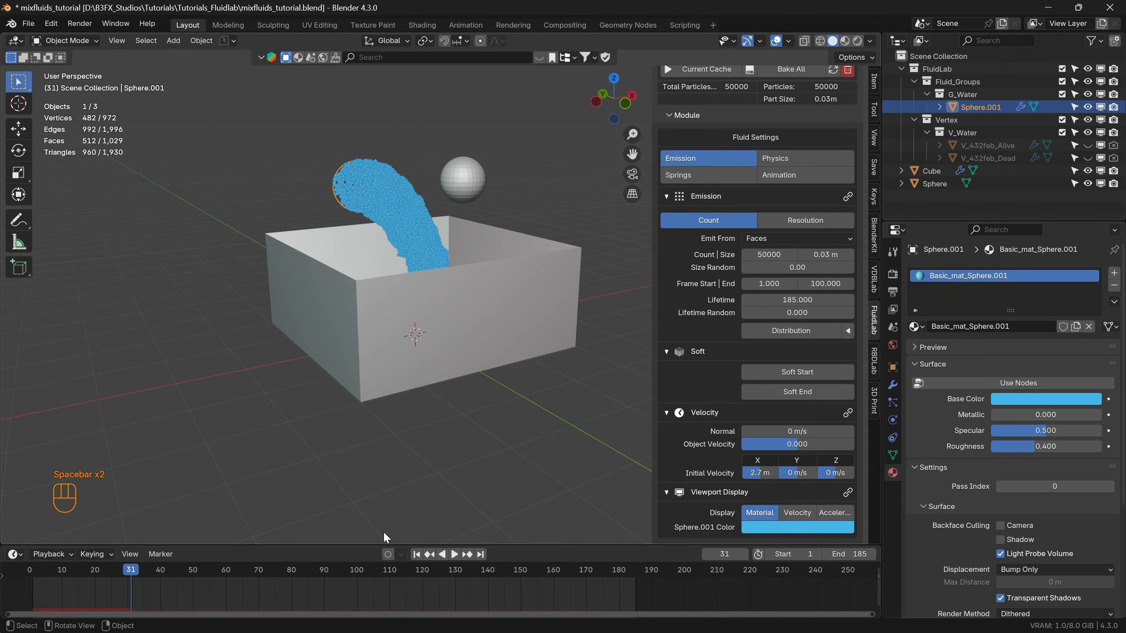
click(417, 555)
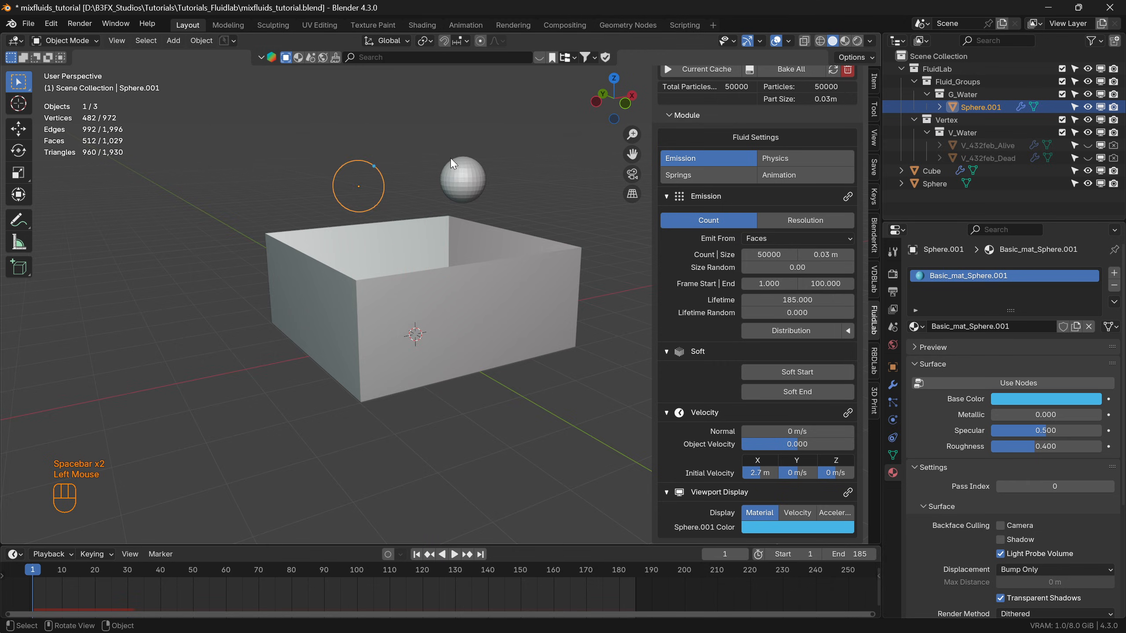
Create an inflow fluid group named Oil and add the remaining sphere above the box as its emitter.
click(463, 180)
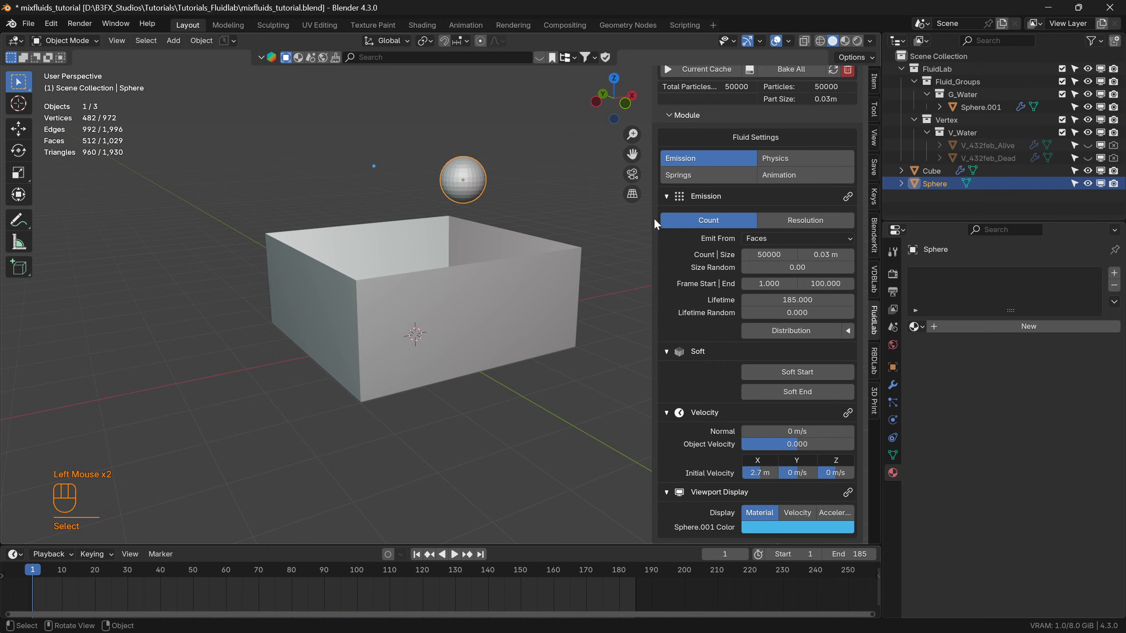
scroll(748, 321, up, 5)
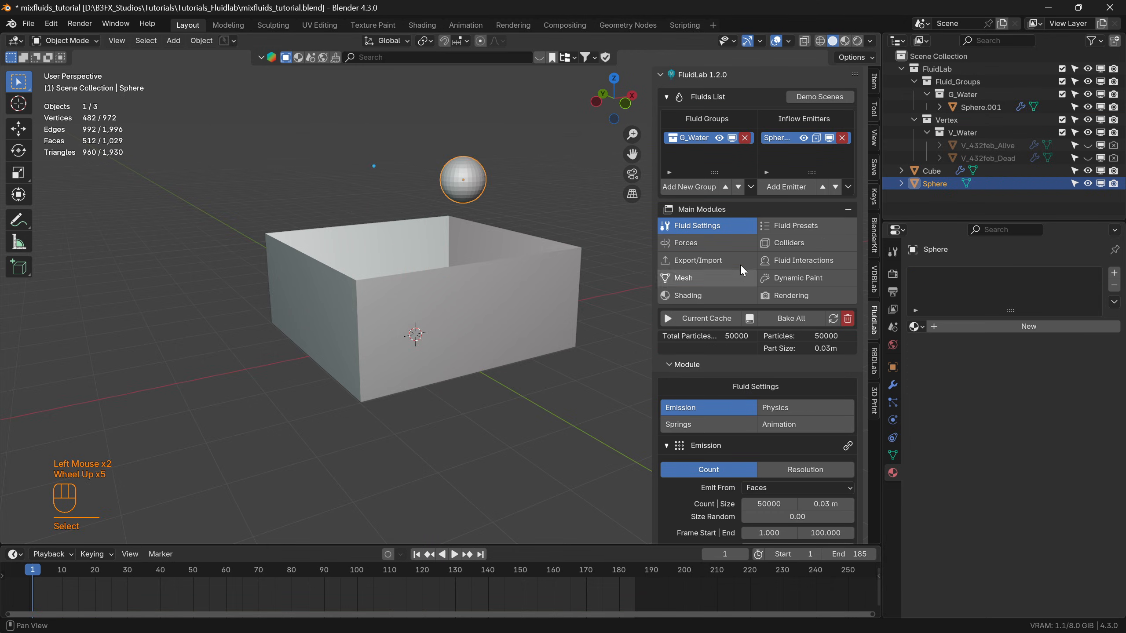
click(686, 188)
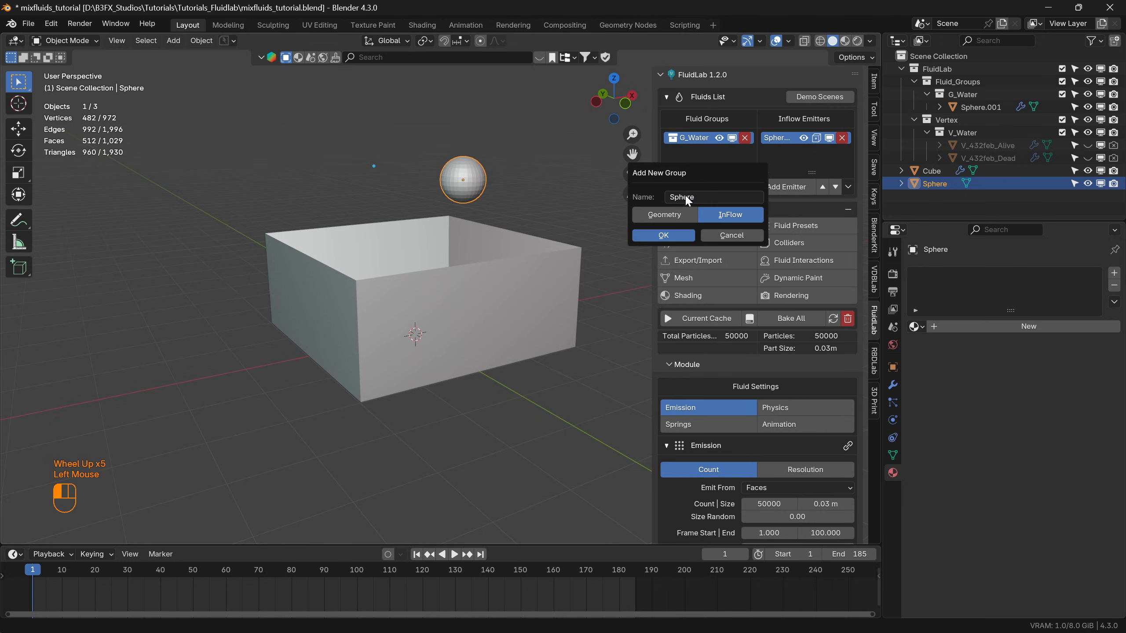
click(686, 197)
text(o)
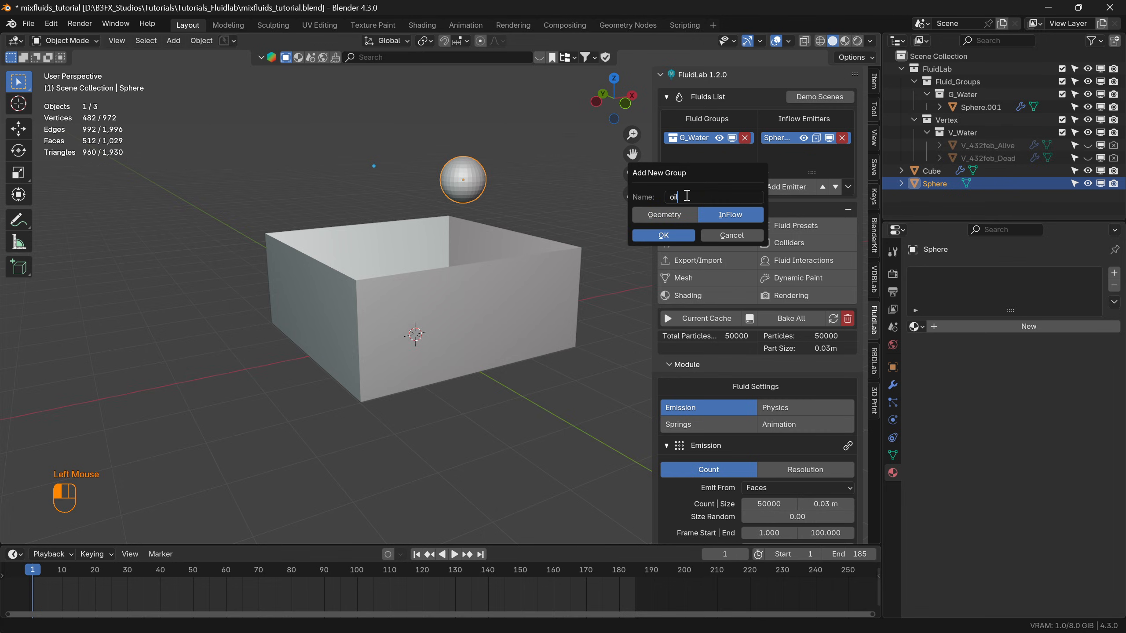
text(il)
key(Return)
click(663, 235)
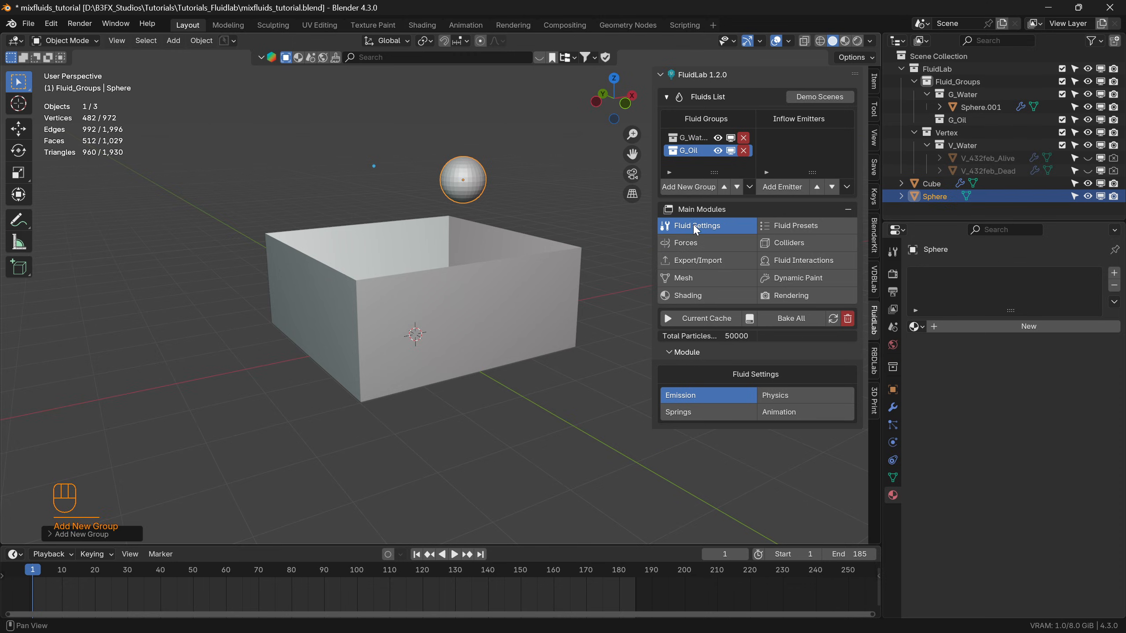
click(781, 187)
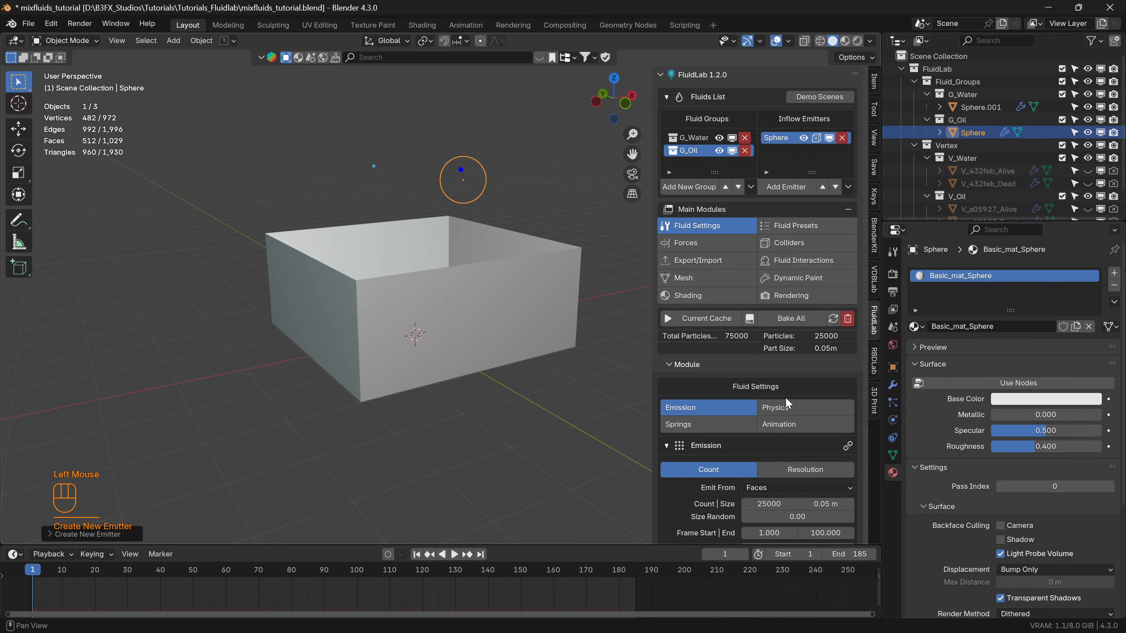
Apply the Oil fluid preset to the new sphere emitter.
click(813, 225)
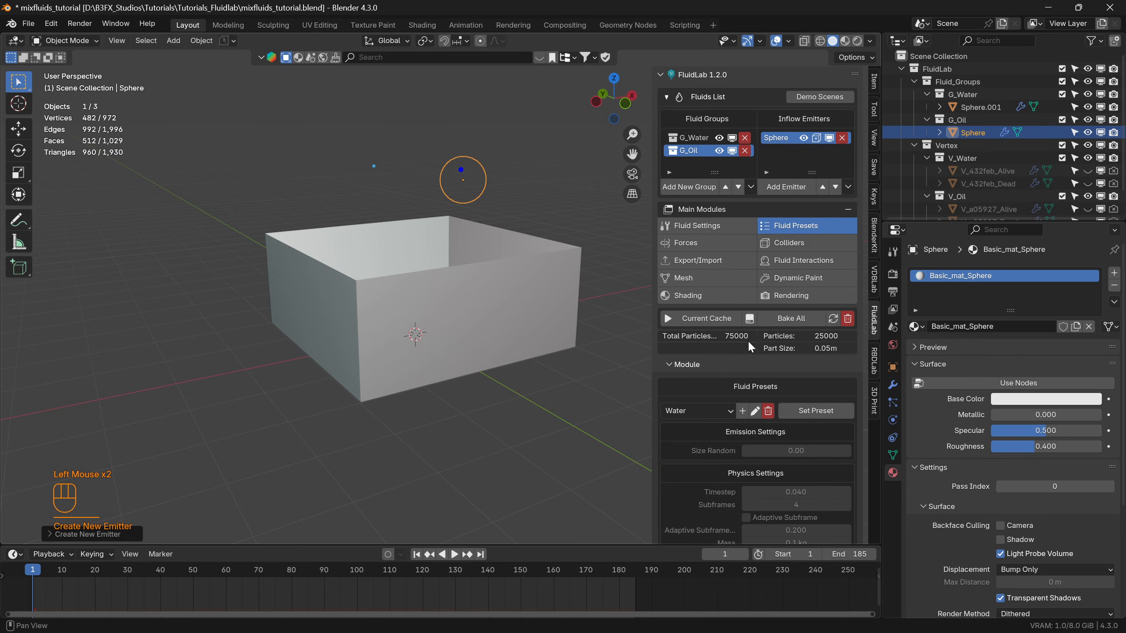
click(727, 412)
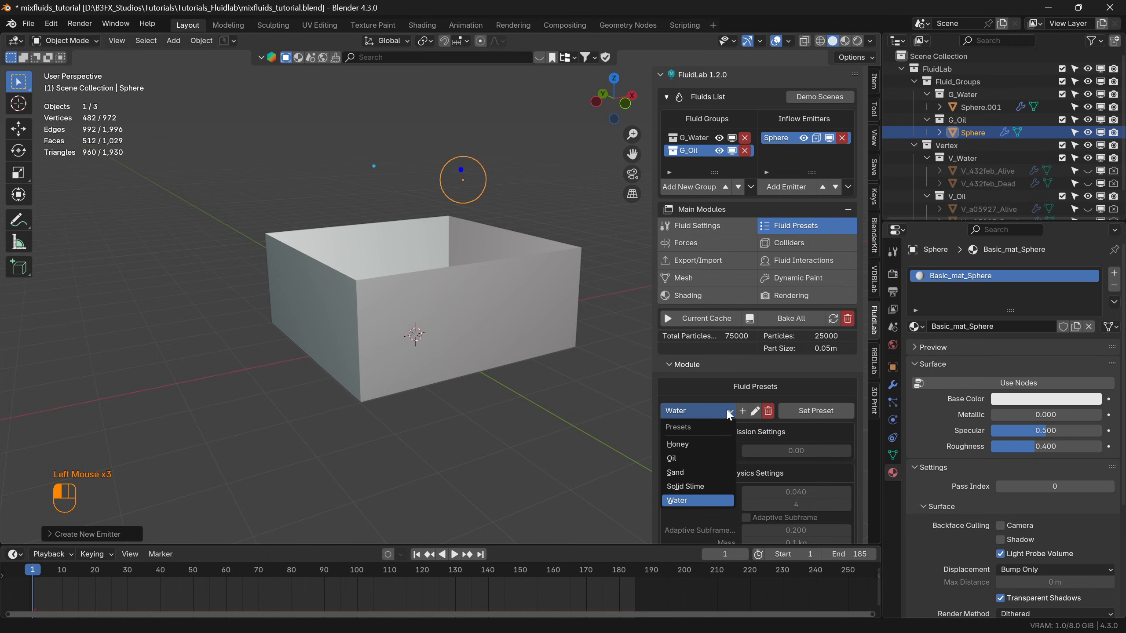
click(695, 455)
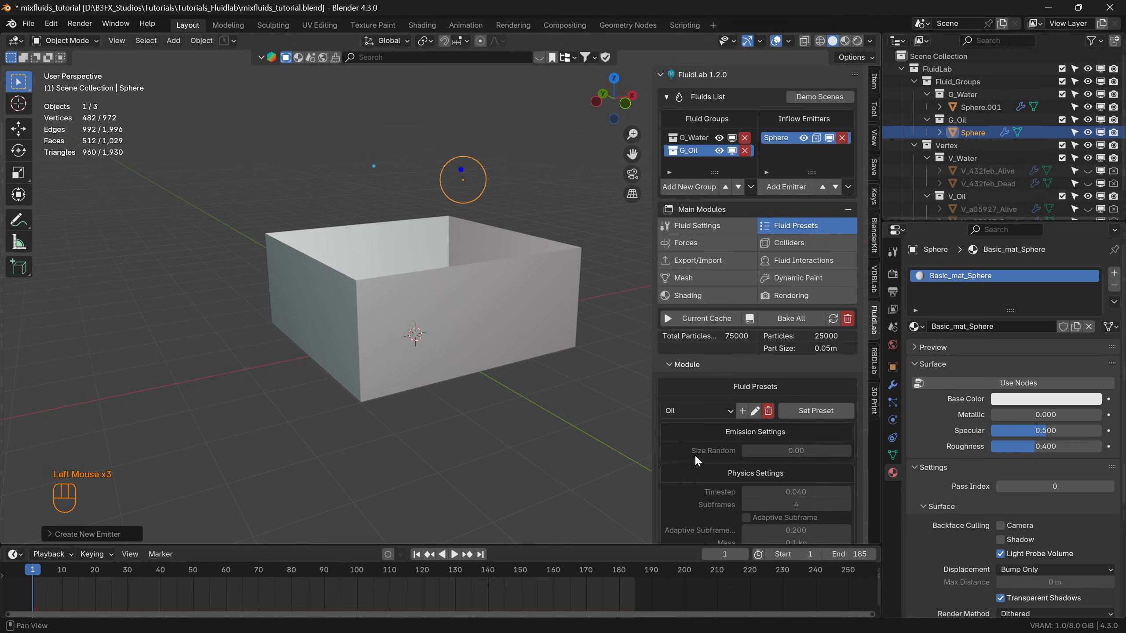
click(816, 411)
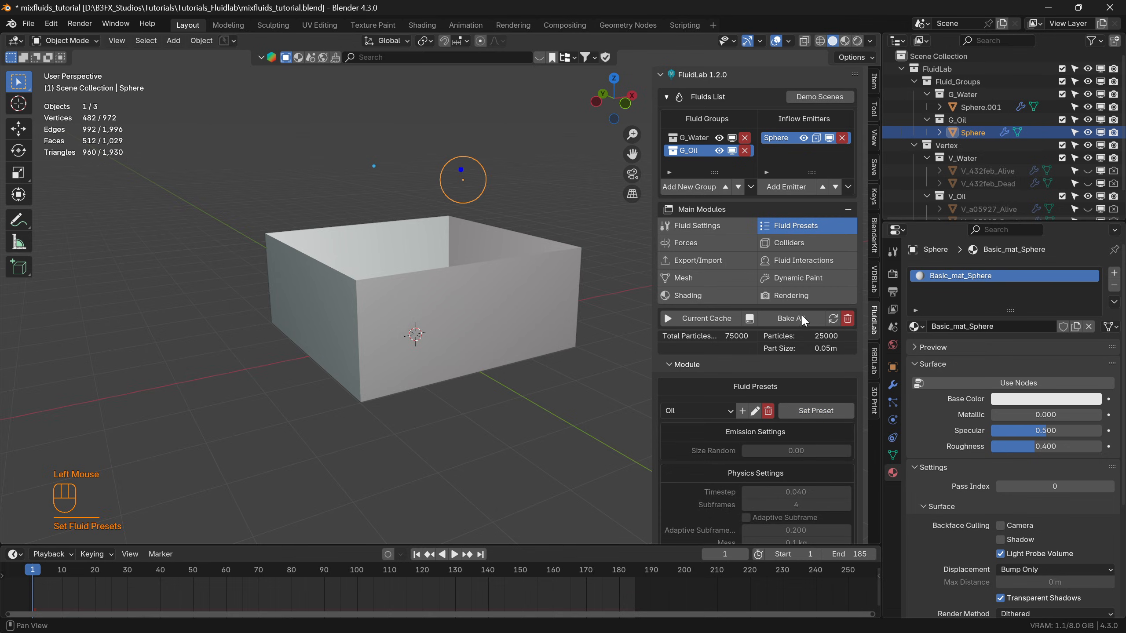
Set the oil emitter's particle count to 50000 and particle size to 0.03 m.
click(710, 225)
scroll(770, 431, down, 3)
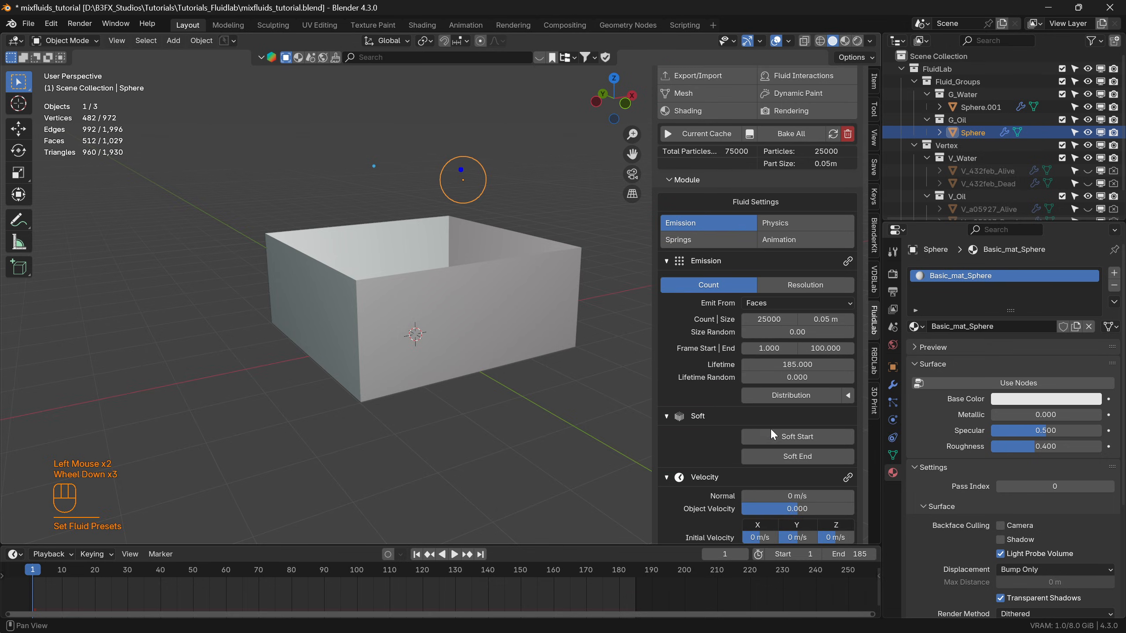
click(764, 320)
text(50000)
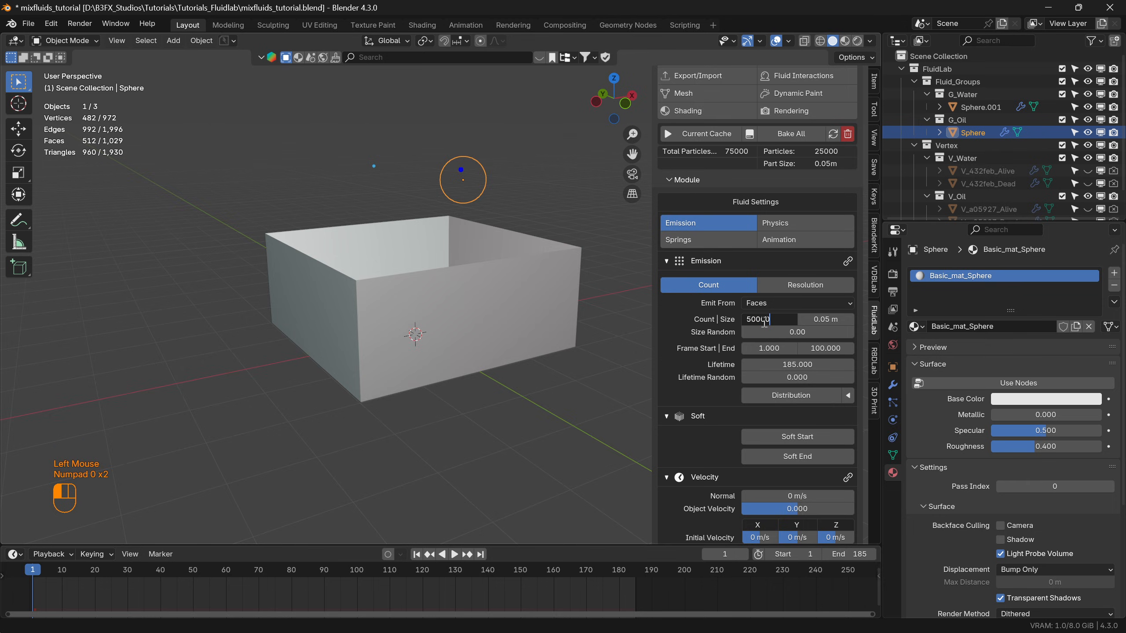
key(Return)
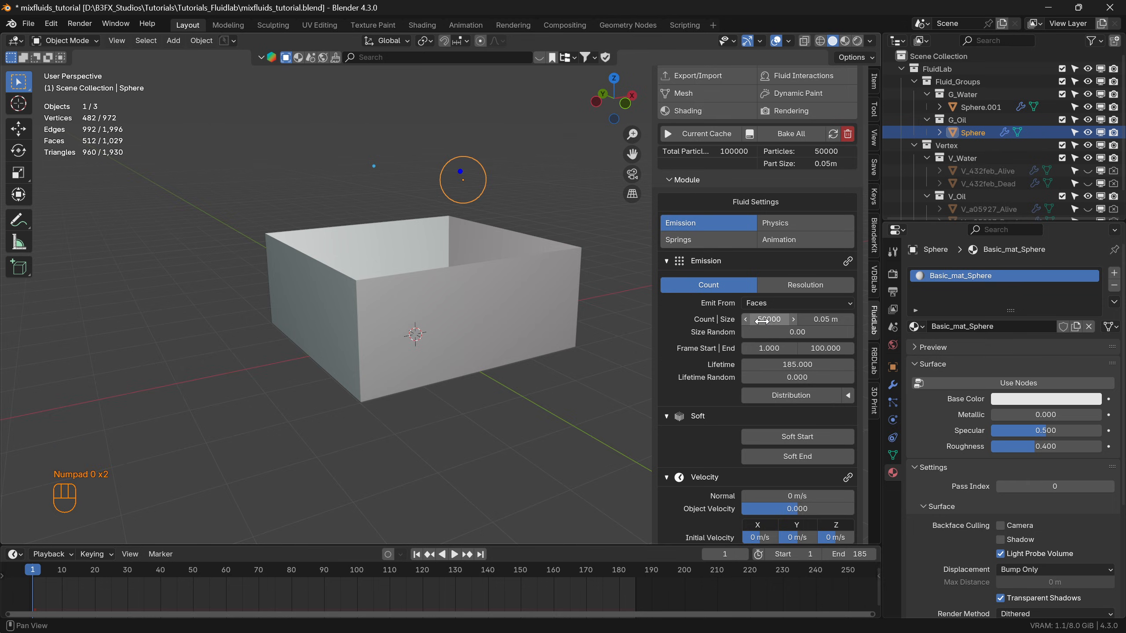
click(826, 320)
text(0)
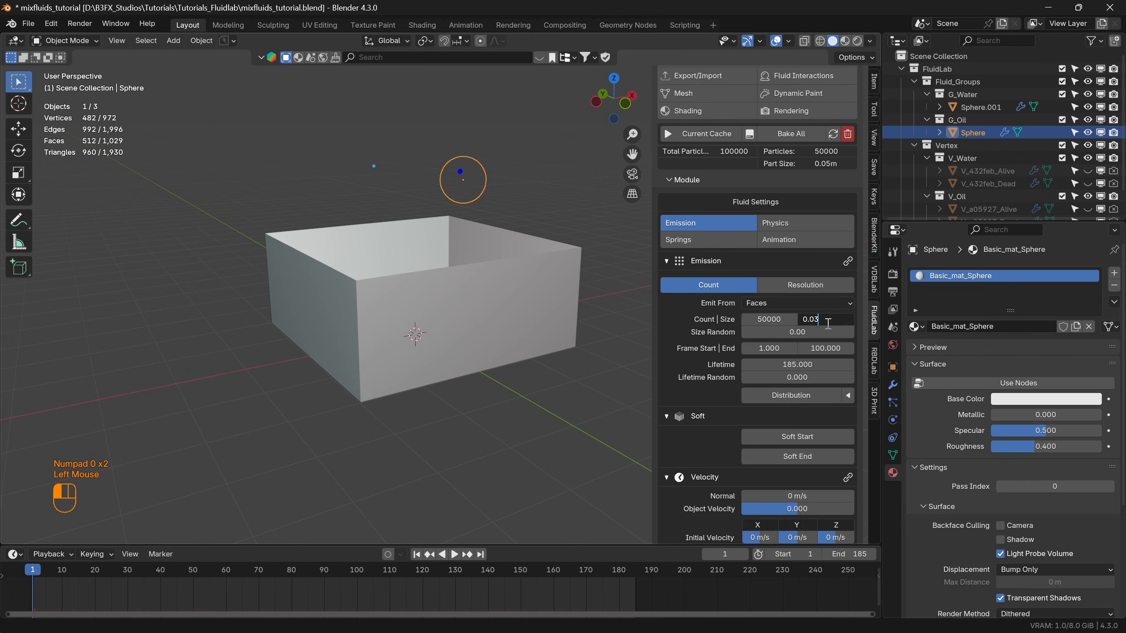
text(.03)
key(Return)
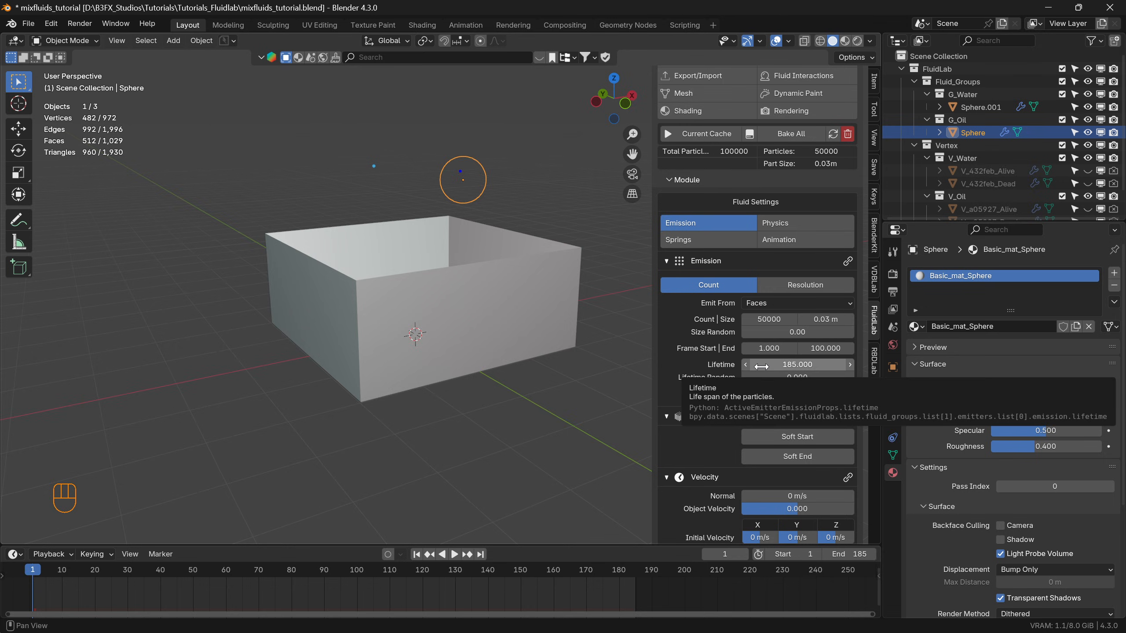
Set the oil emitter's initial velocity along X to -2.7 m/s.
scroll(709, 421, down, 2)
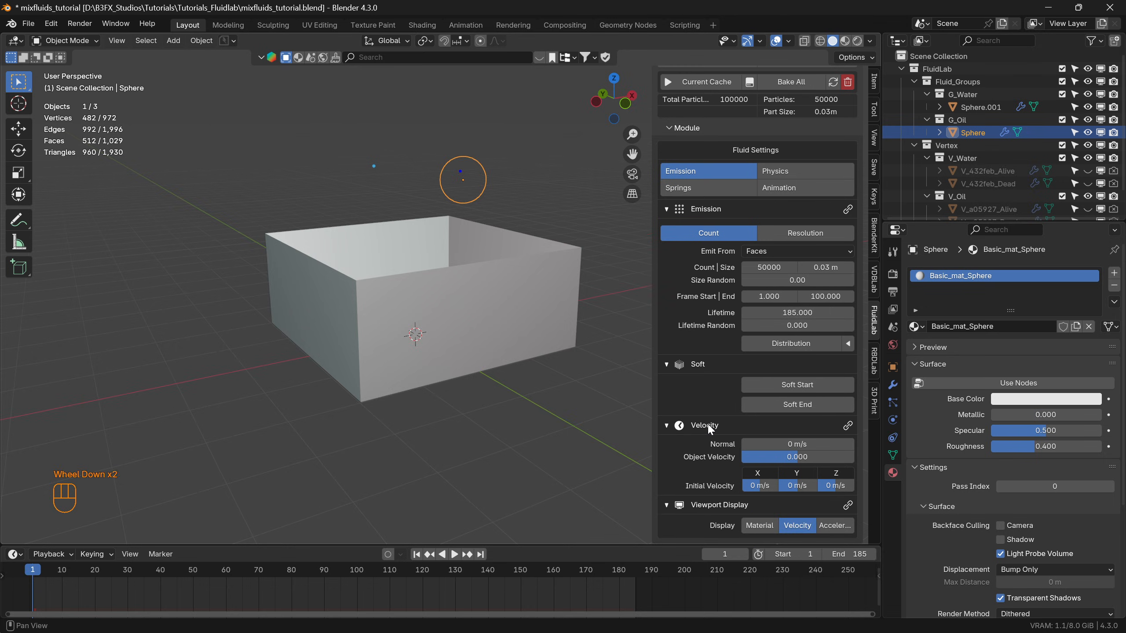
click(756, 486)
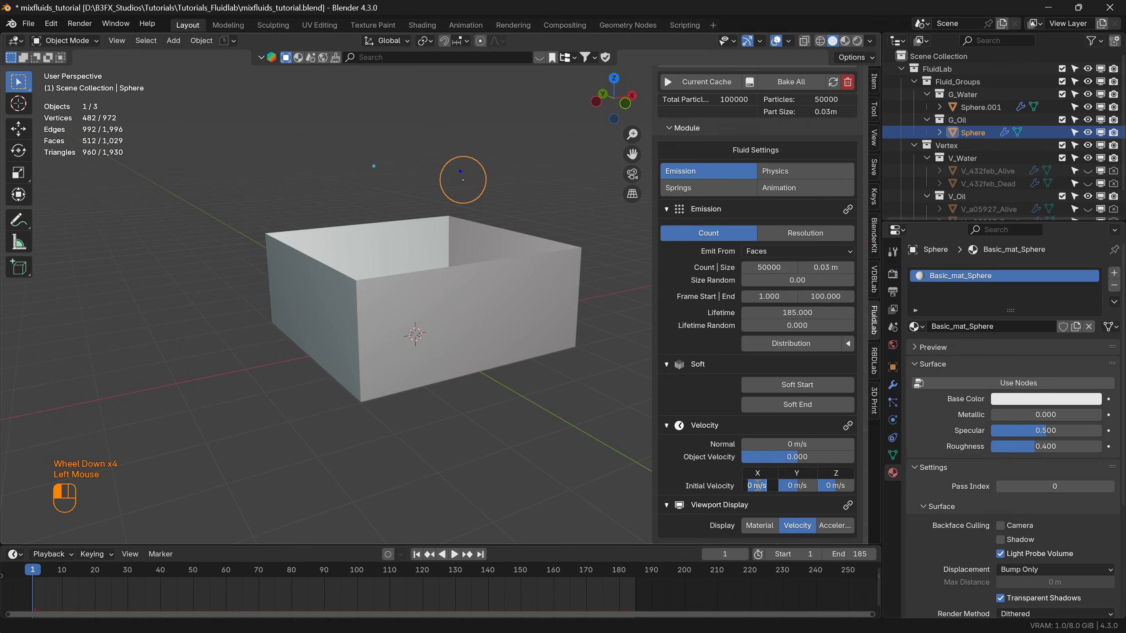
text(-2.7)
key(Return)
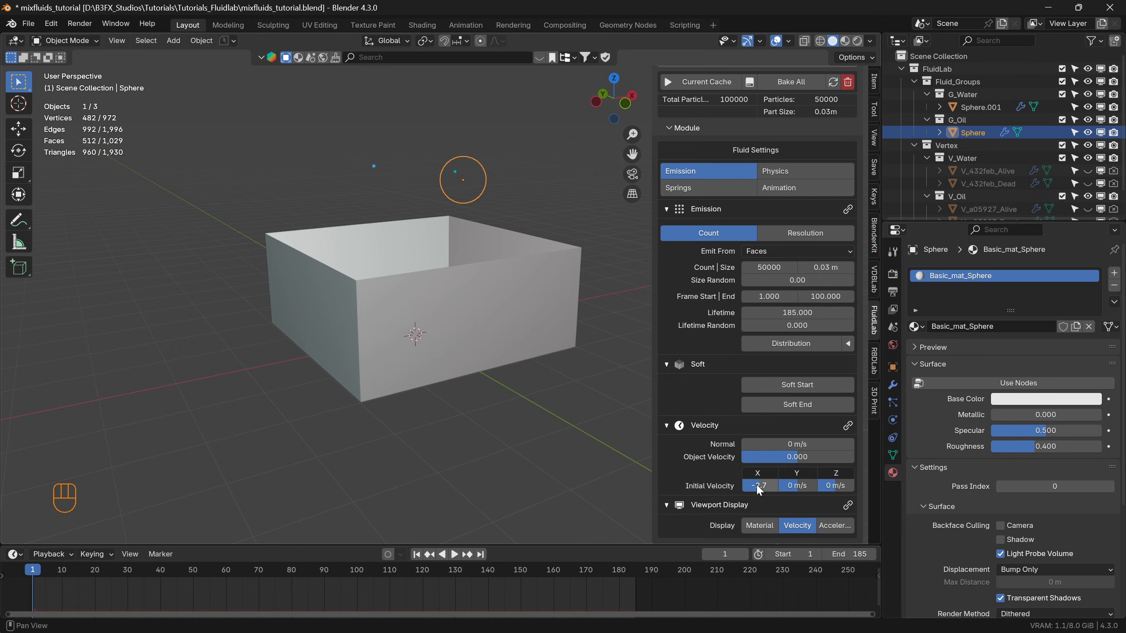
Switch the oil emitter's viewport display to Material and color its particles pale yellow.
click(759, 526)
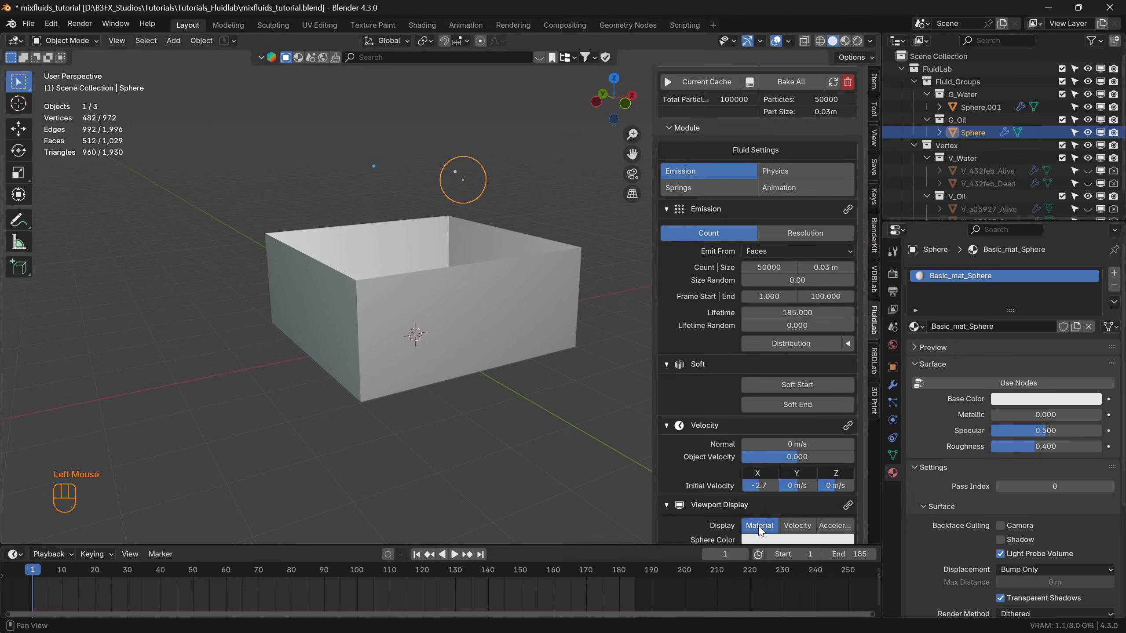
scroll(766, 486, down, 3)
click(792, 527)
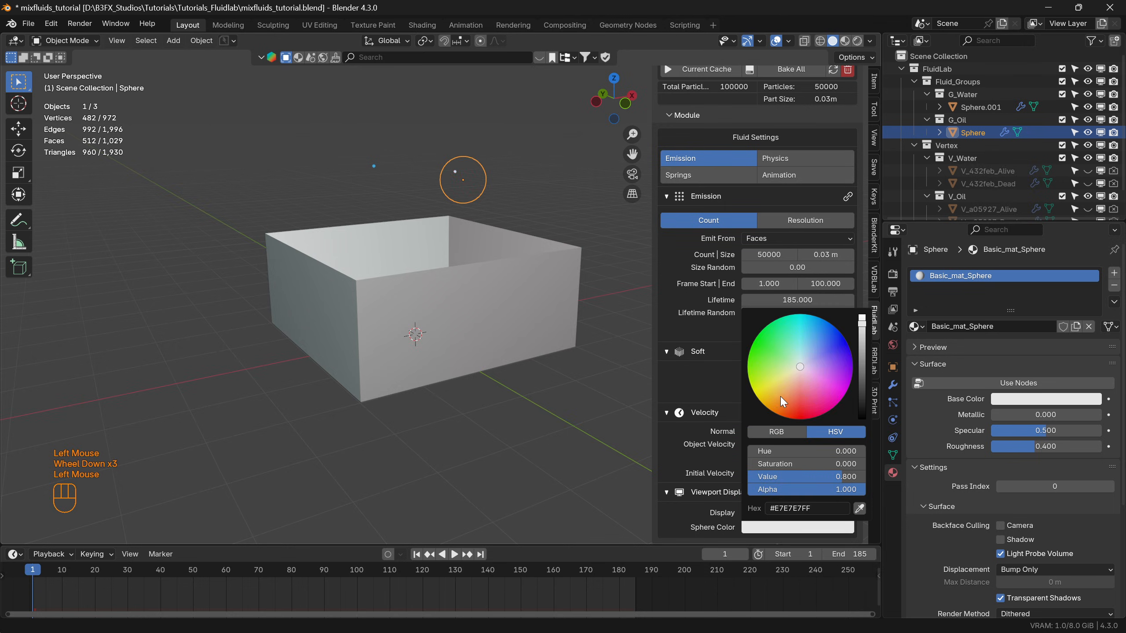
drag(800, 369, 780, 381)
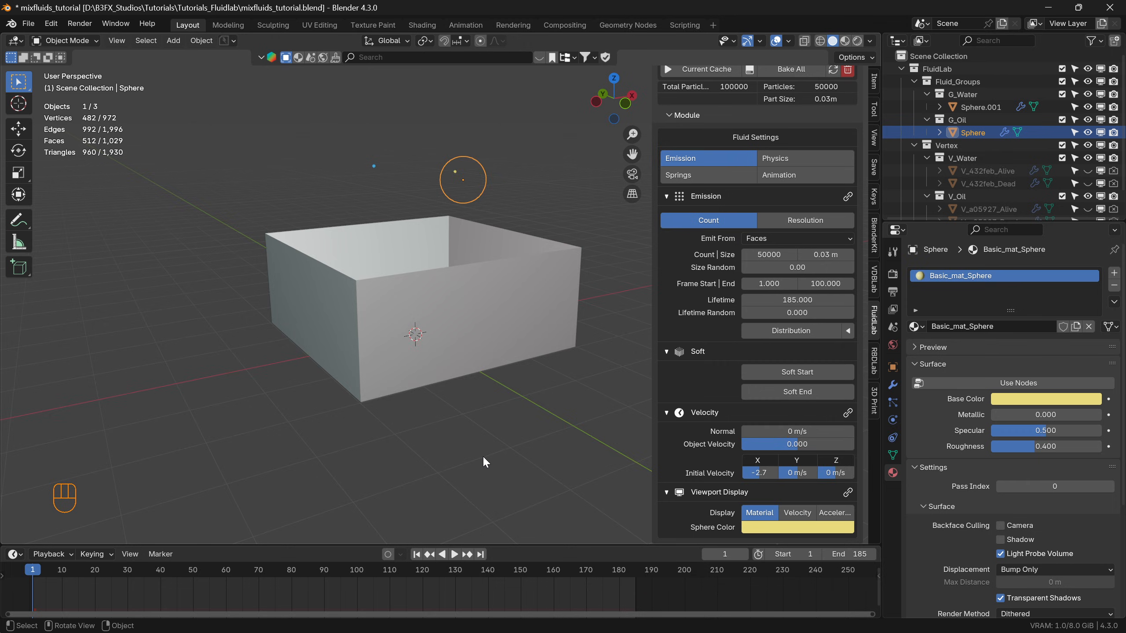
Play the simulation to check how the water and oil streams meet, and rewind to the first frame.
key(space)
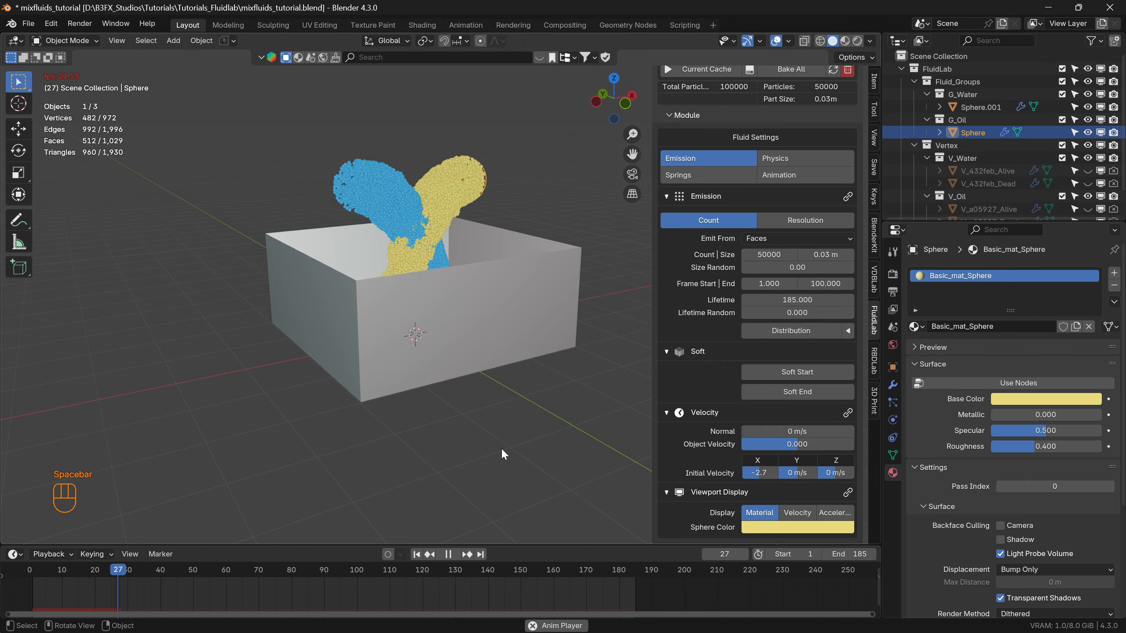
click(415, 554)
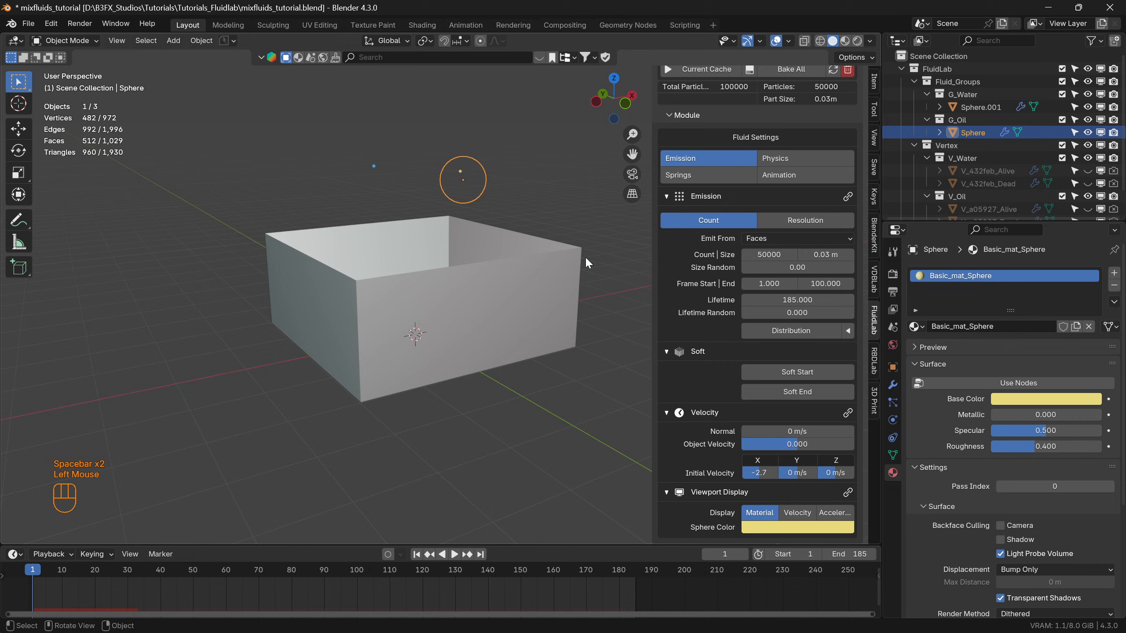
Enable the adaptive timestep in the oil's physics settings and set its subframes to 7.
click(800, 158)
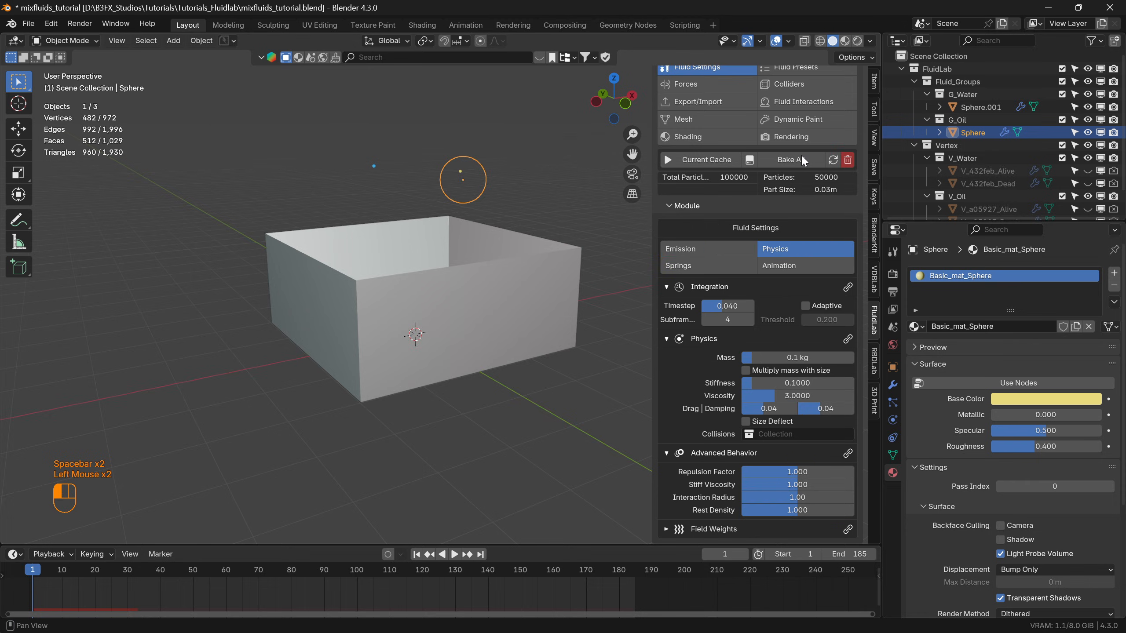
click(805, 305)
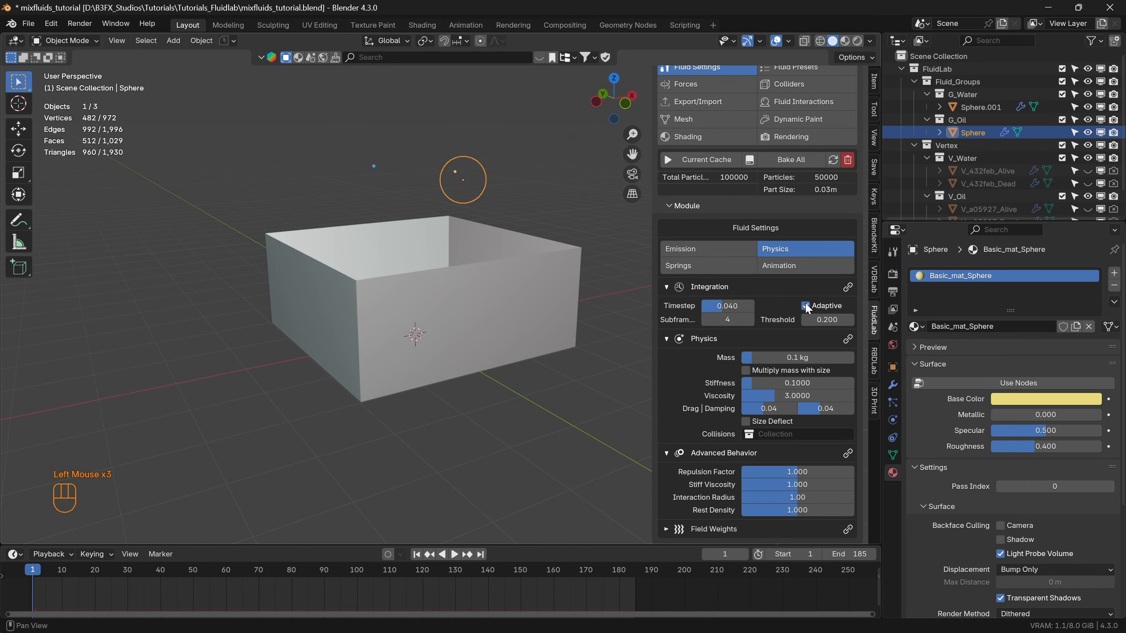
click(723, 318)
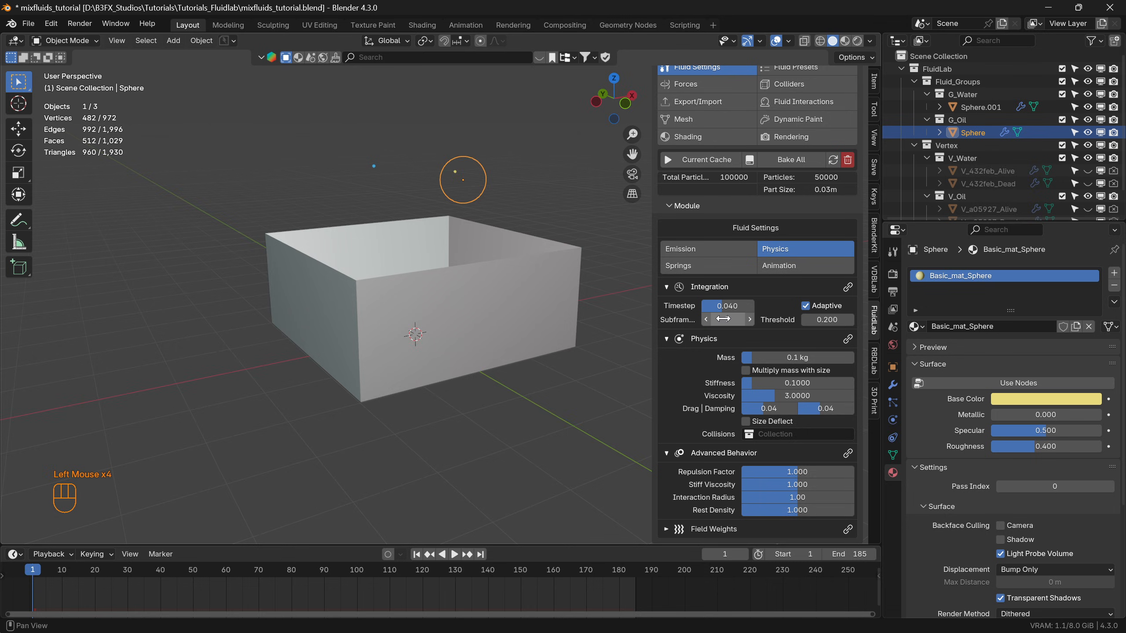
Set the oil emitter's particle mass to 0.08 kg in its physics settings.
click(795, 357)
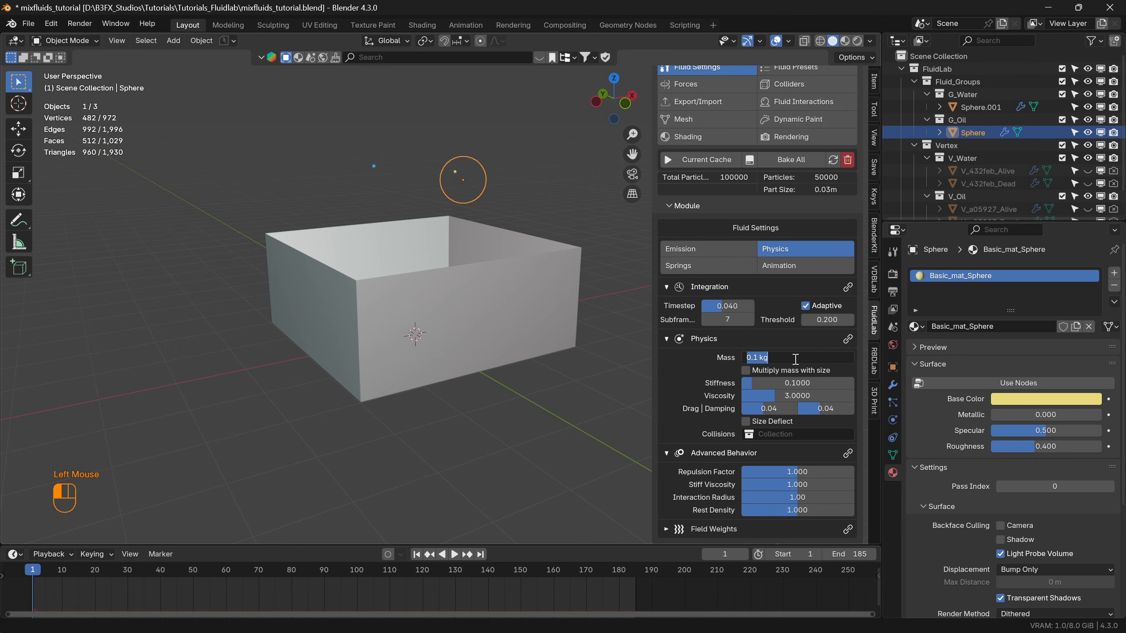
text(0.08)
key(Return)
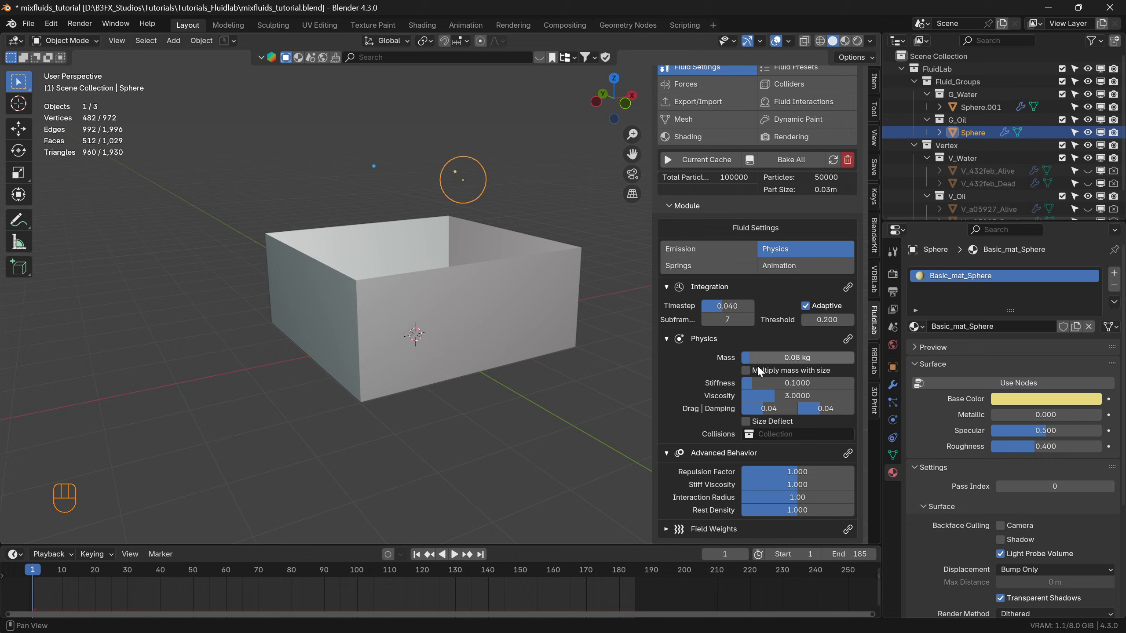
Play the simulation from the first frame to check how the lighter oil falls, and pause it.
click(416, 554)
key(space)
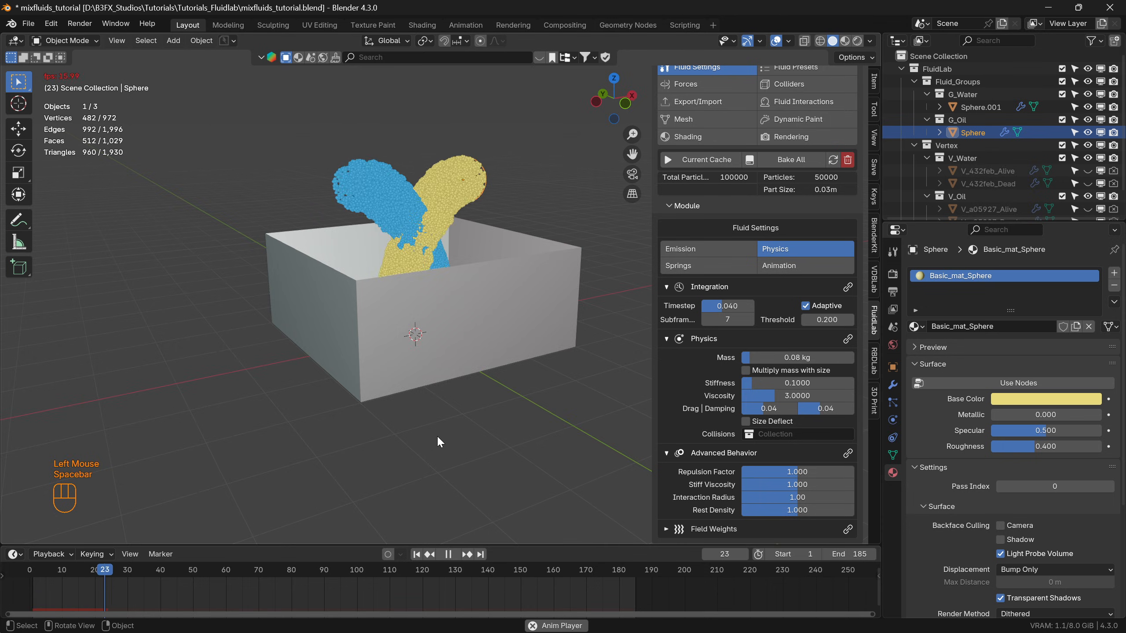
key(space)
Hide the Cube_00 collider box in the viewport and play a few more frames to inspect the fluids inside.
click(468, 307)
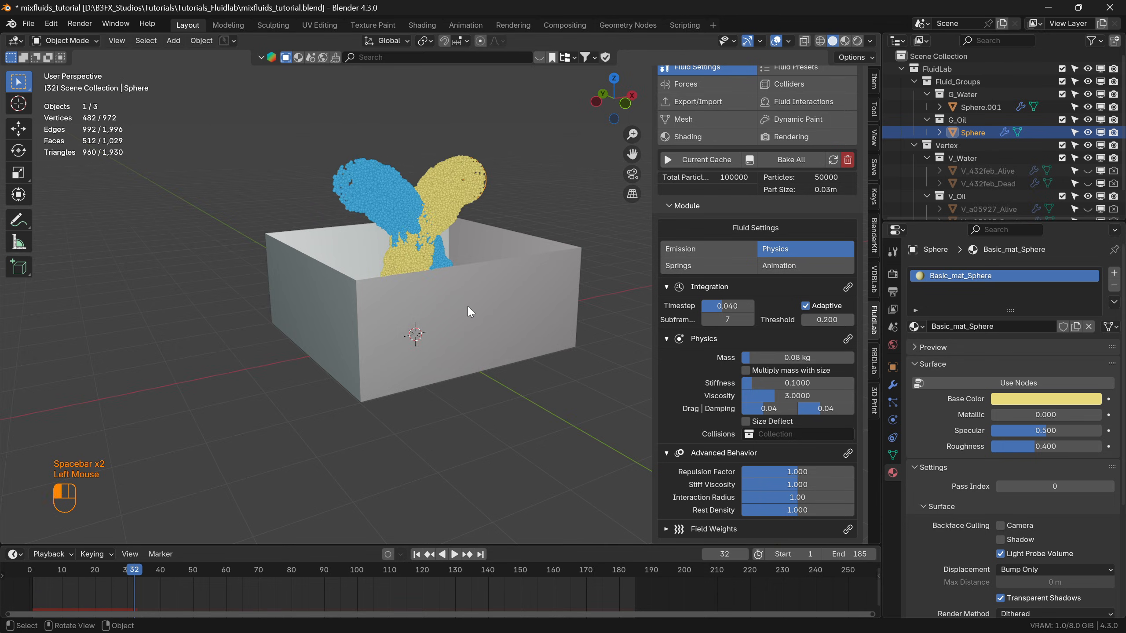
click(799, 86)
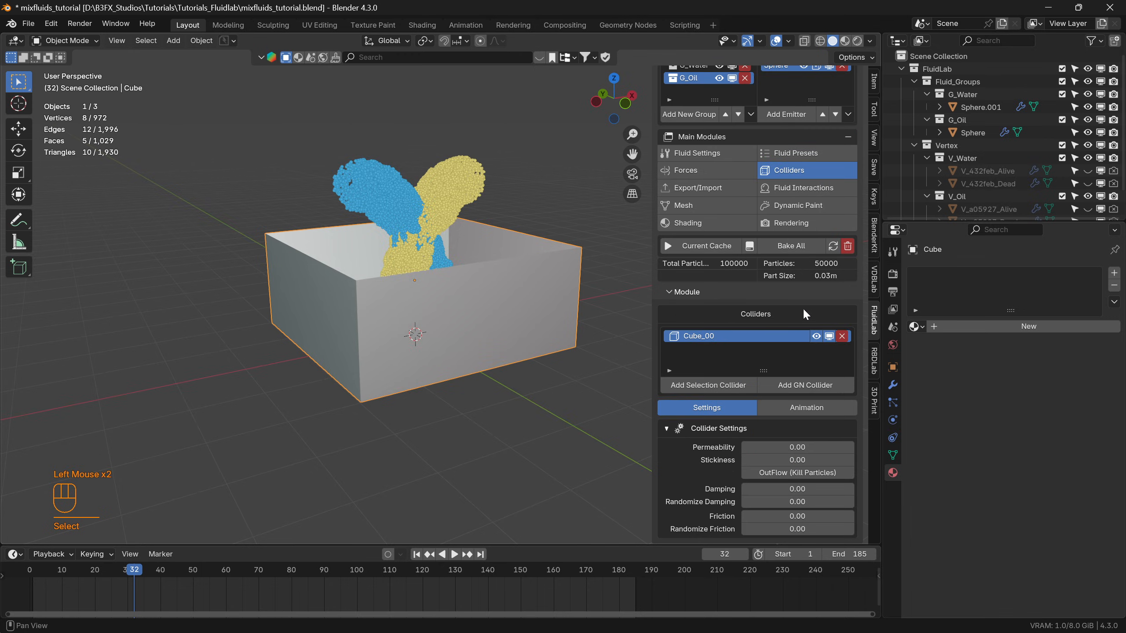
click(815, 335)
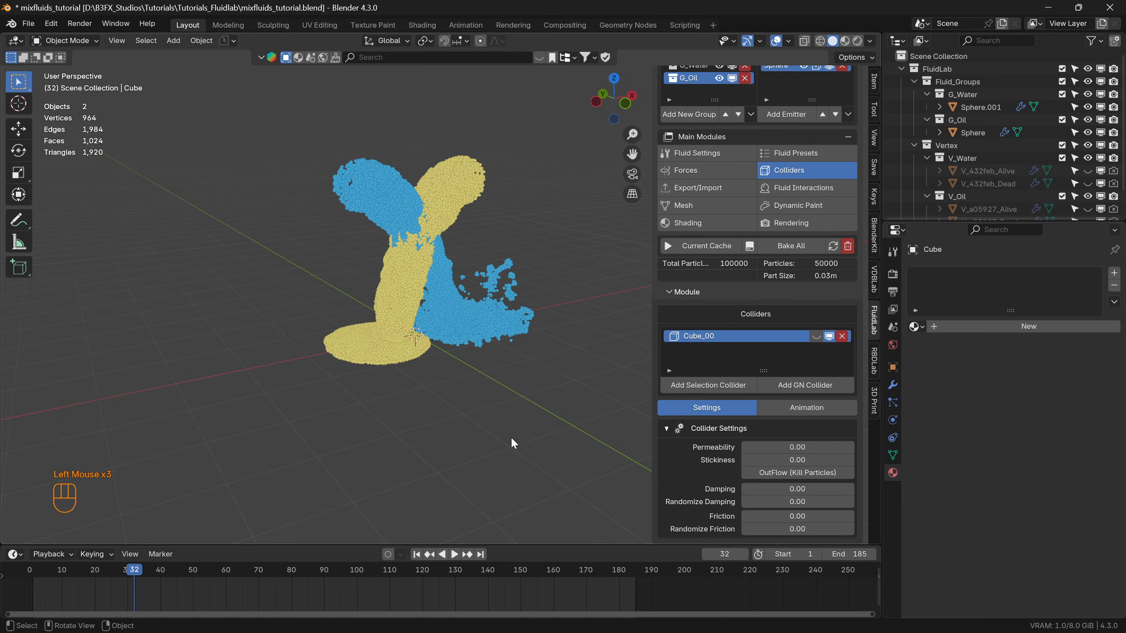
key(space)
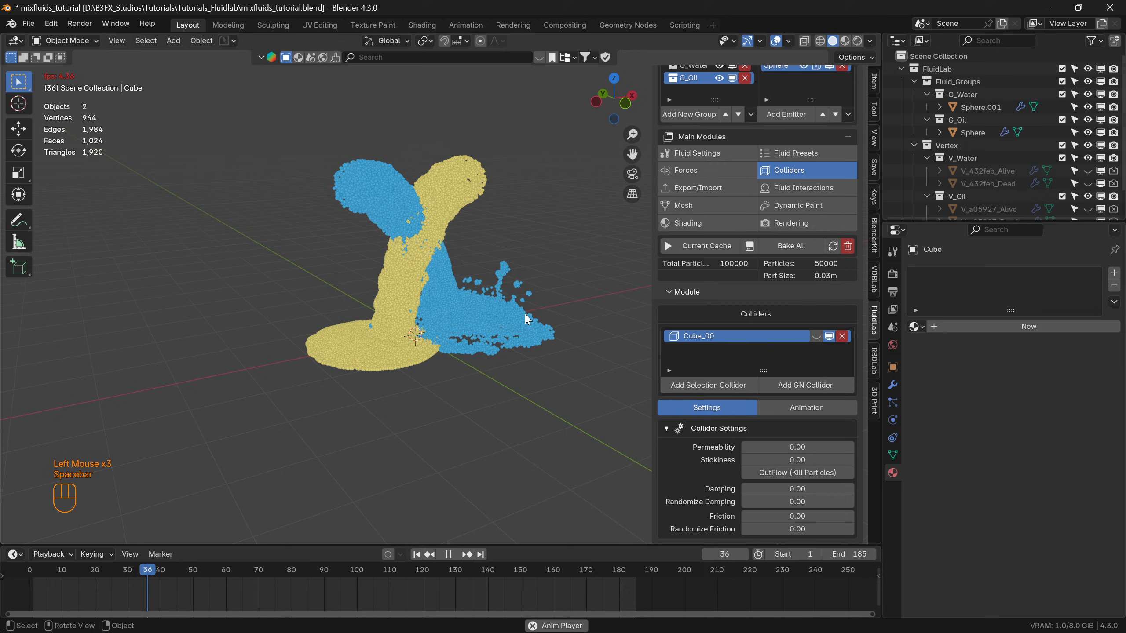
key(space)
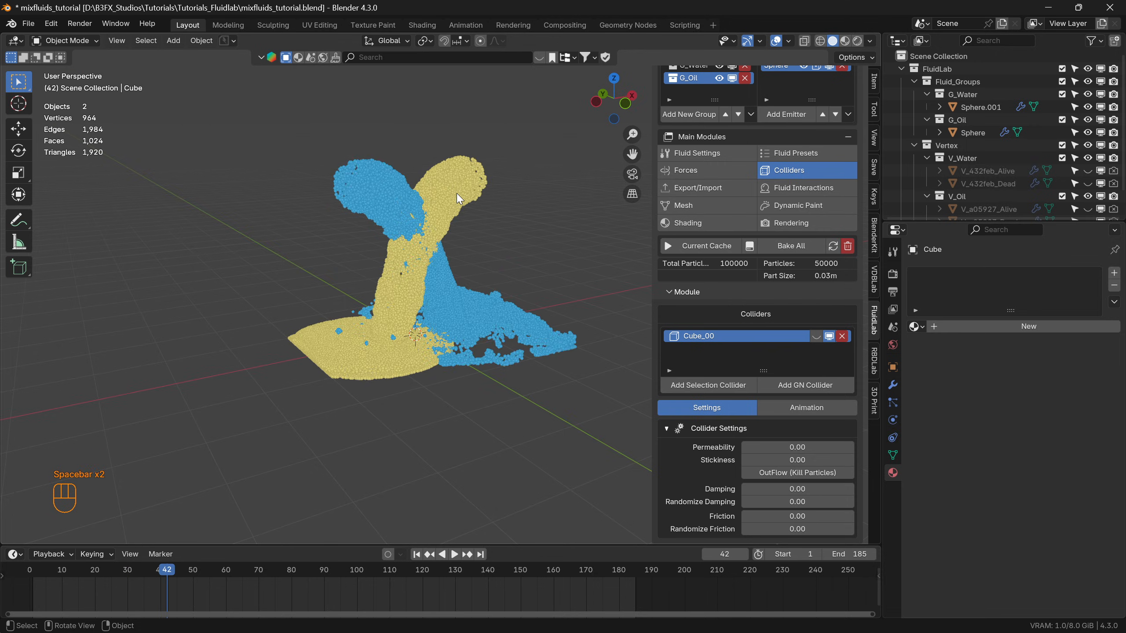
Add a fluid interaction that includes both the G_Water and G_Oil groups with their sphere emitters.
click(802, 190)
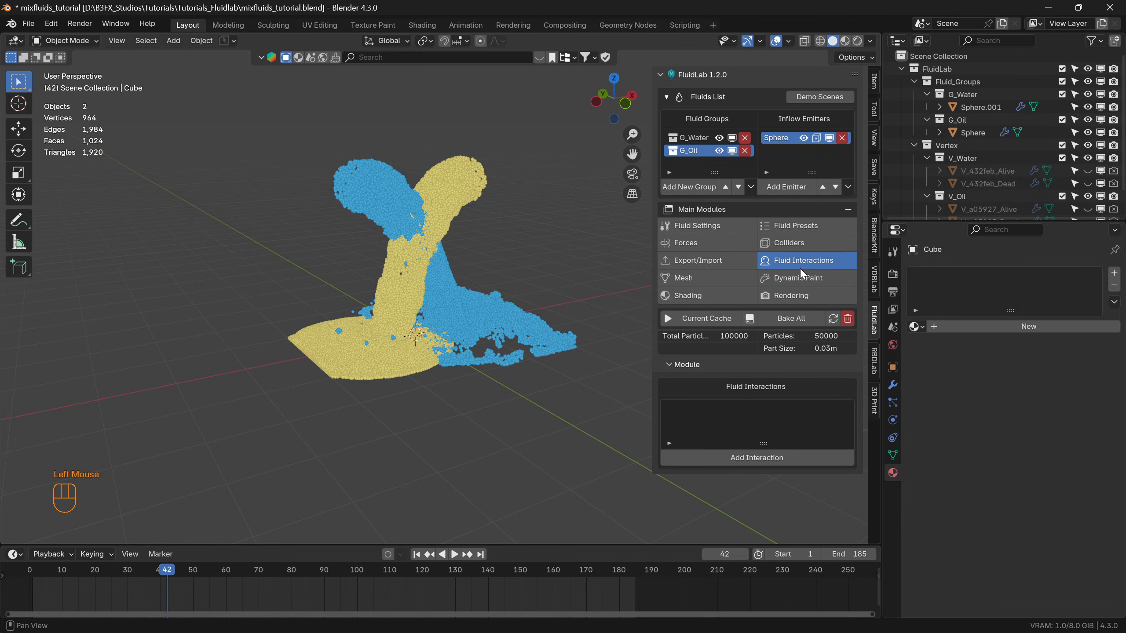
click(763, 458)
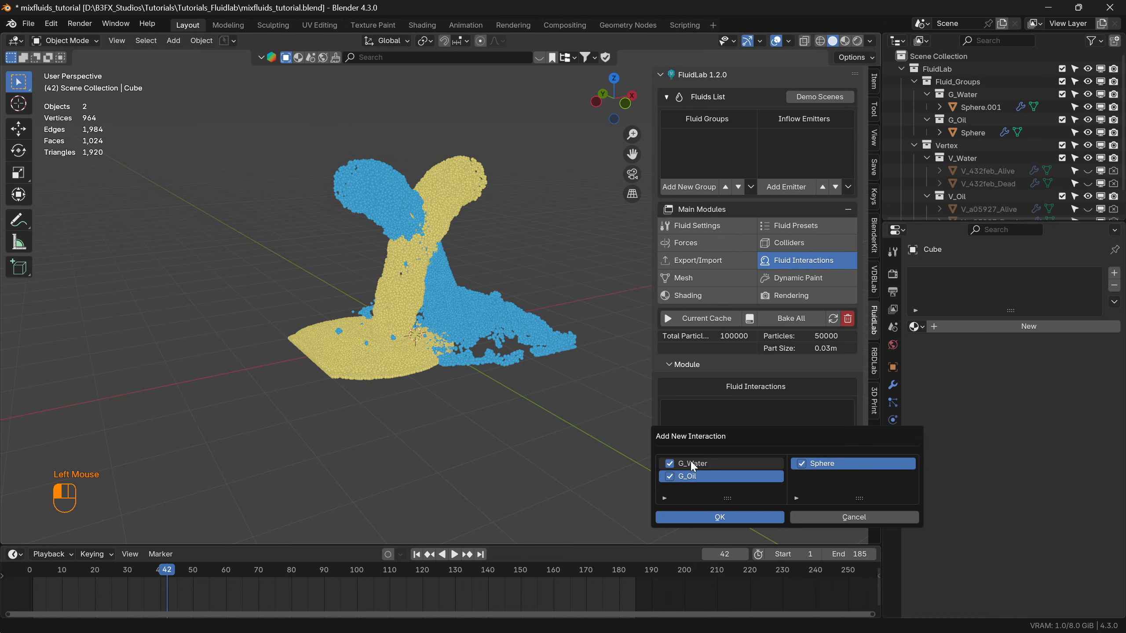
click(724, 518)
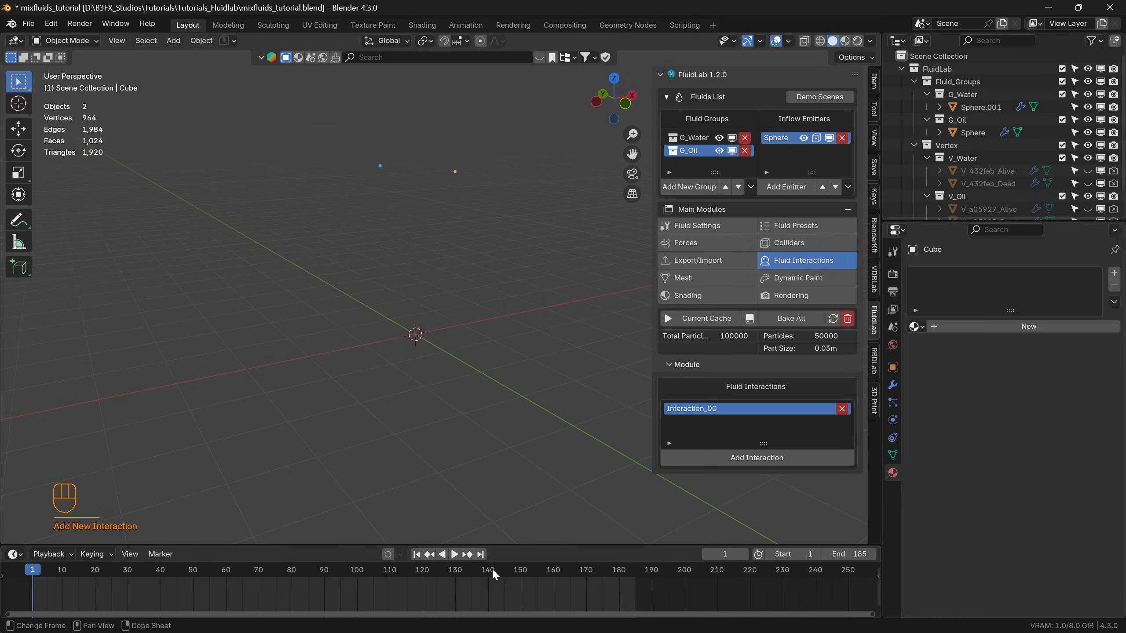
Play the simulation through and replay it from the start to check how oil and water interact, and rewind to the first frame.
click(454, 554)
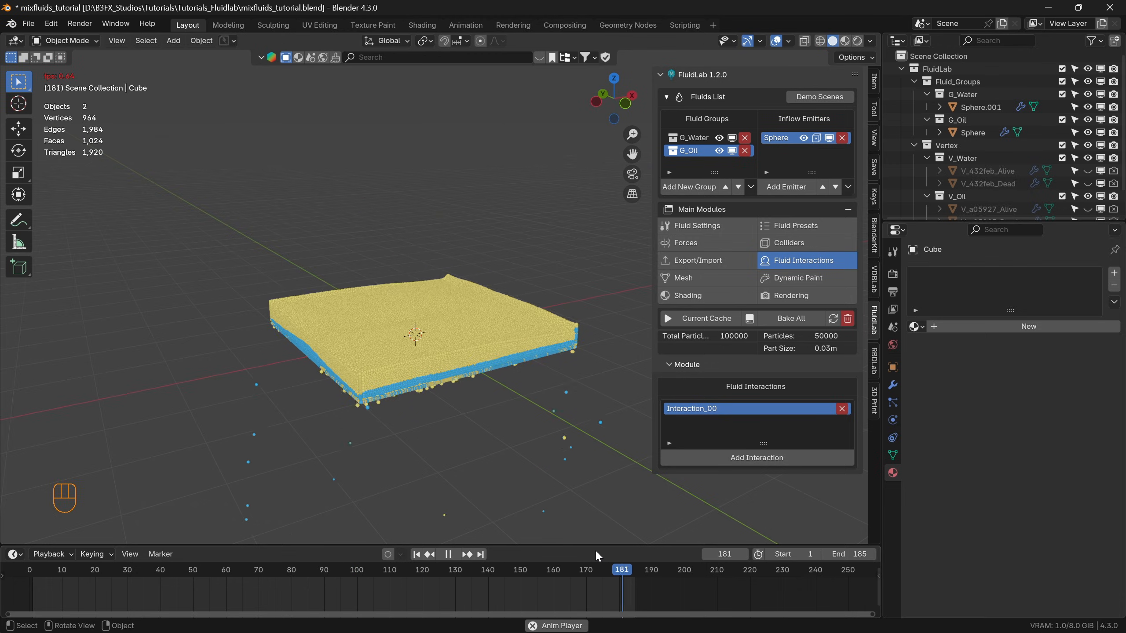
key(space)
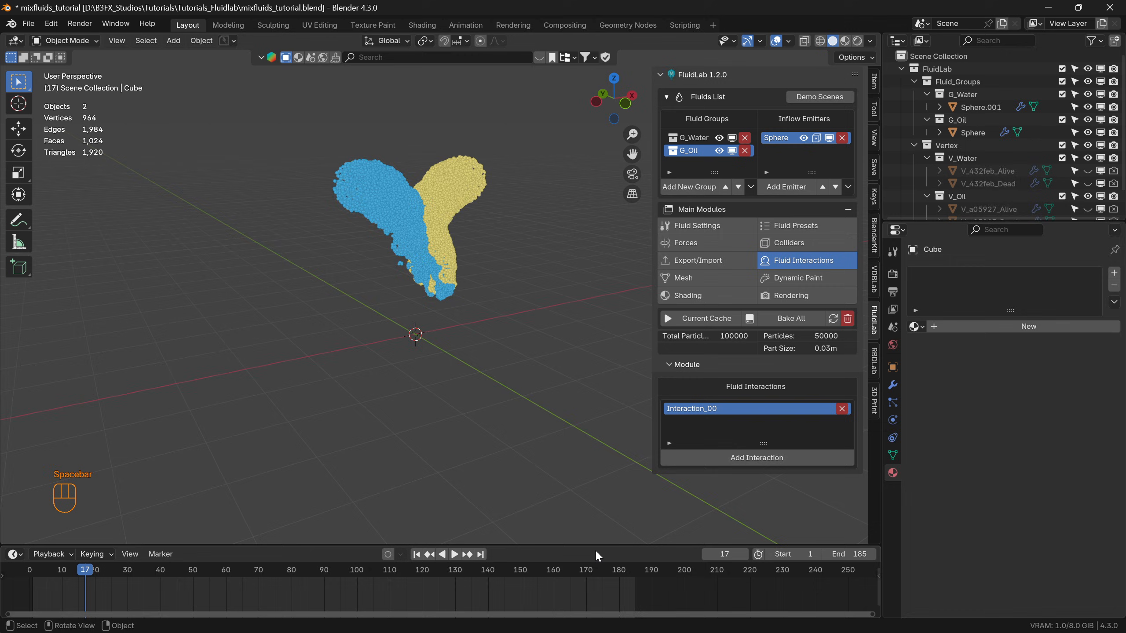
click(416, 554)
click(454, 555)
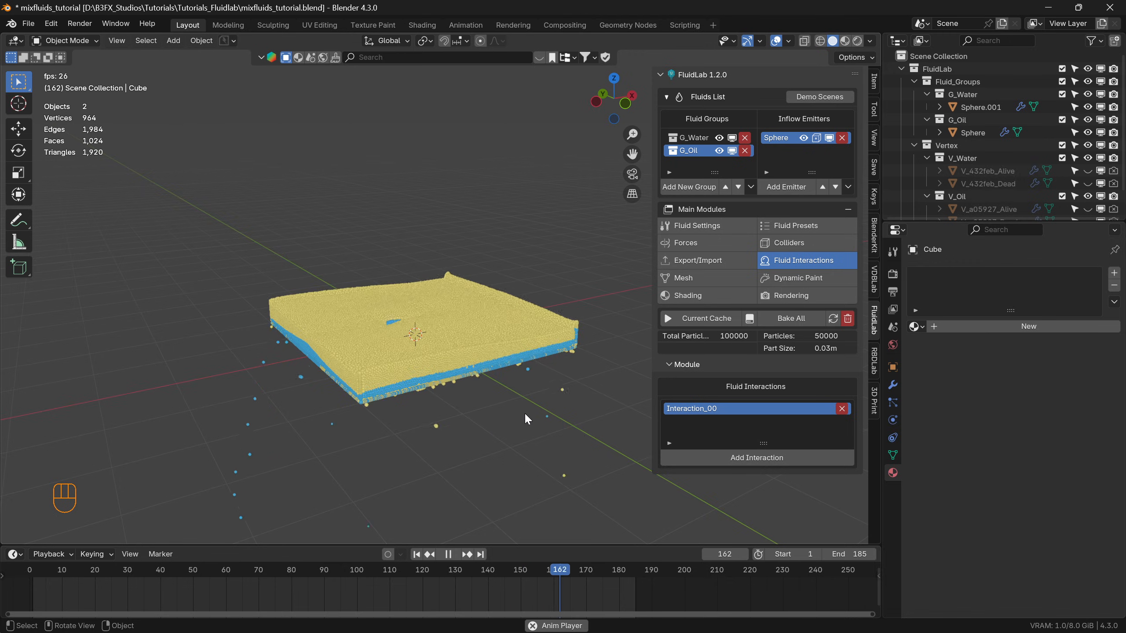
key(space)
click(416, 555)
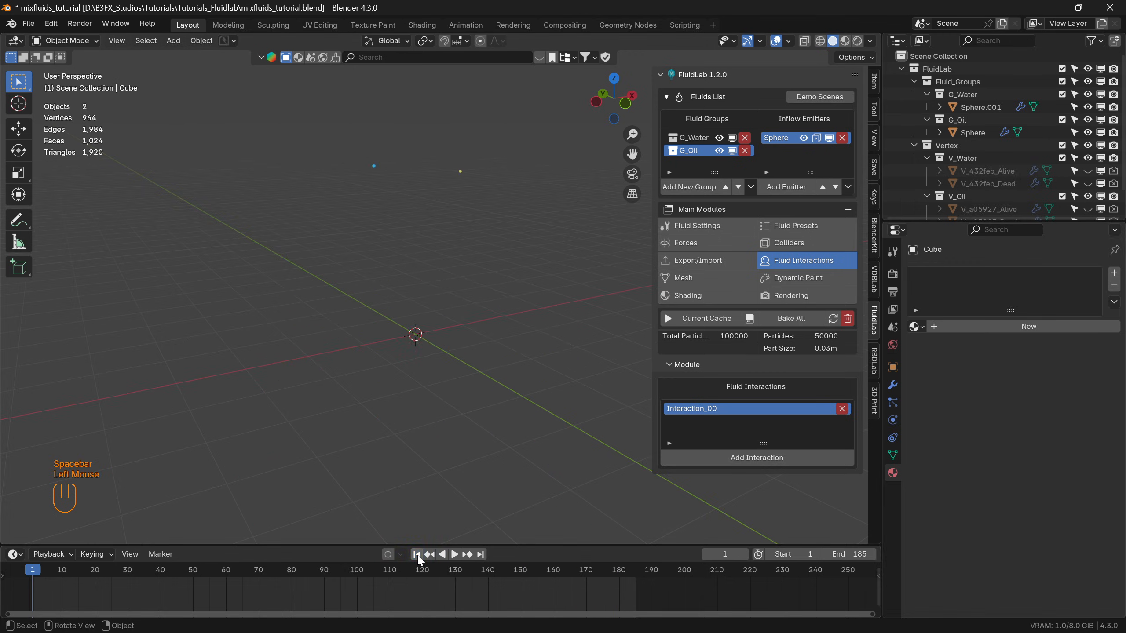
Unhide the Cube_00 collider box and duplicate it in place.
double_click(791, 243)
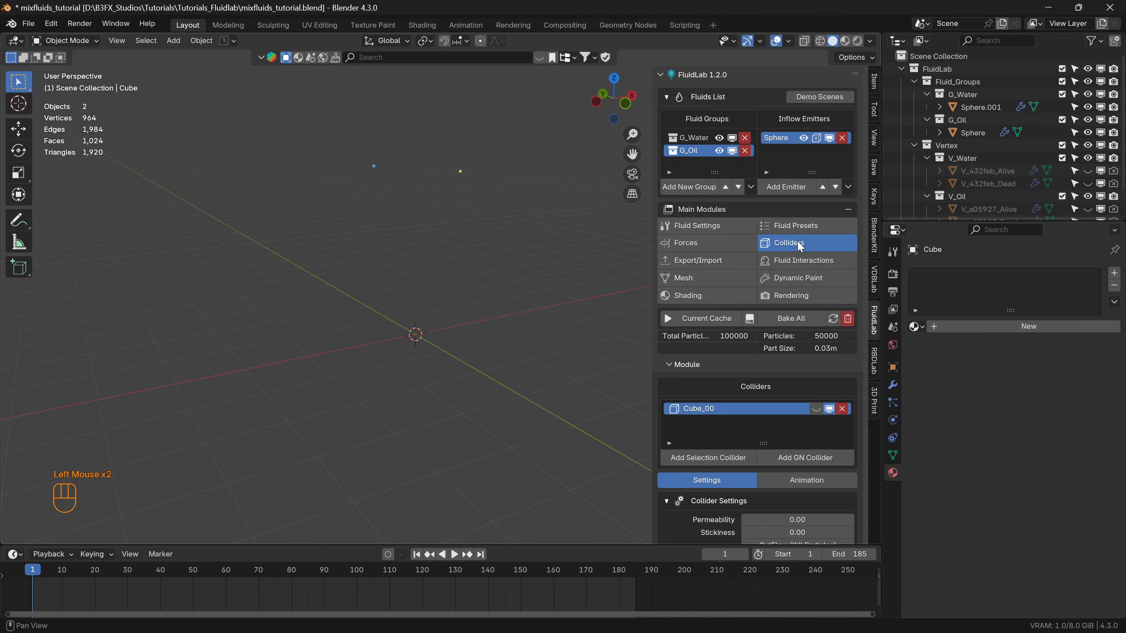
click(816, 408)
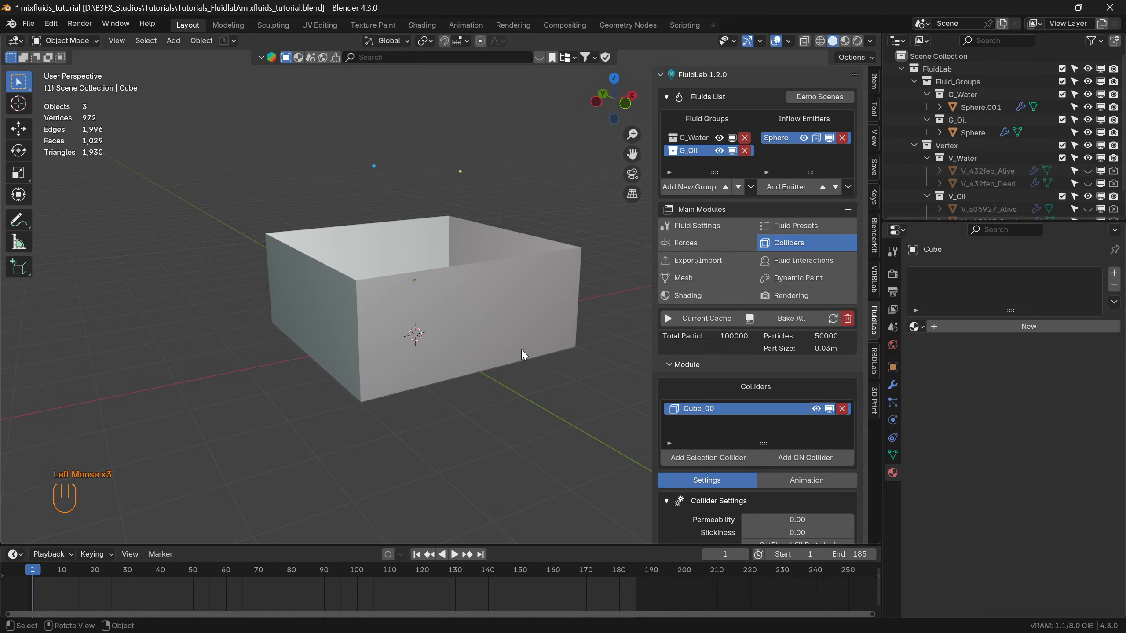
click(470, 333)
key(shift+d)
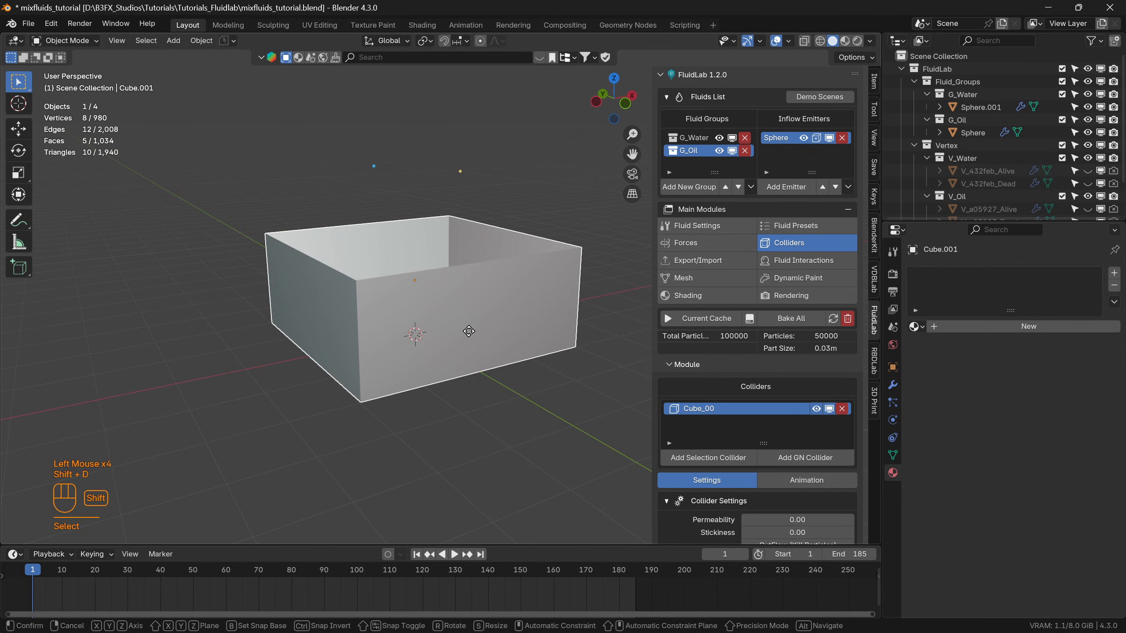
click(469, 331)
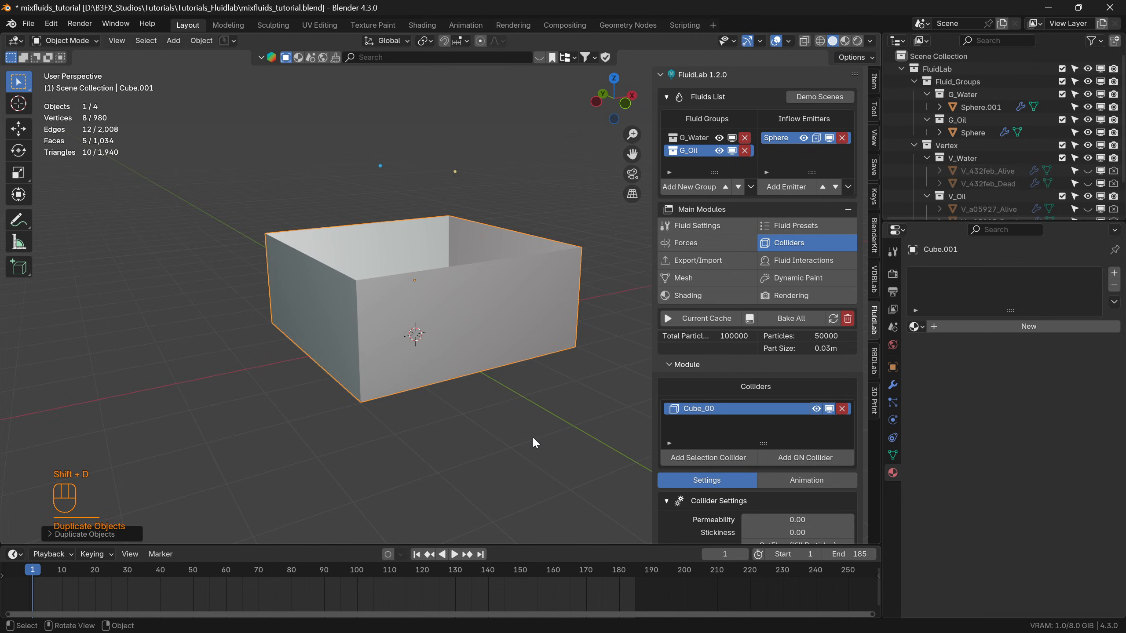
Scale the duplicated box up slightly so that it encloses the original collider box.
scroll(1014, 106, down, 4)
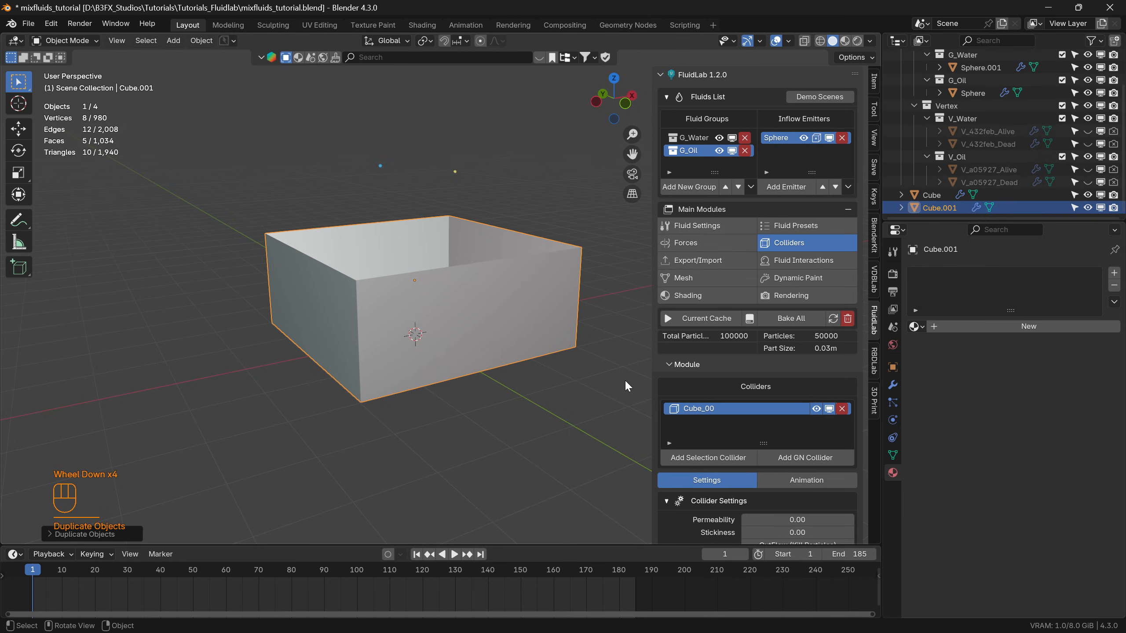
key(s)
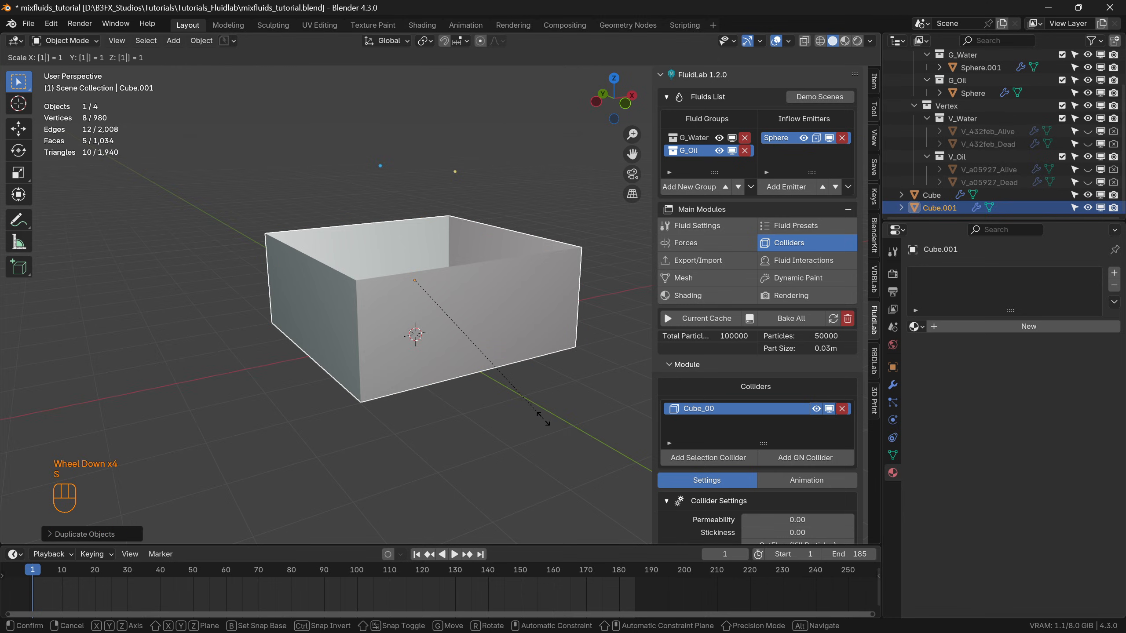
click(544, 419)
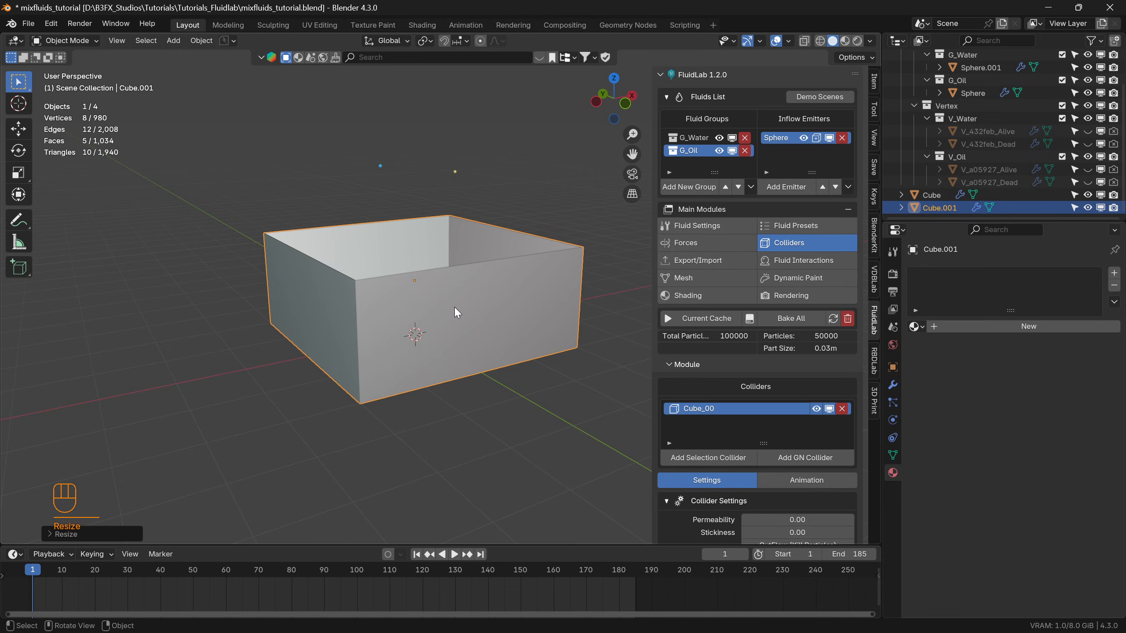
Add the enlarged box as a collider with damping and friction at 0, and enable OutFlow (Kill Particles).
click(714, 460)
scroll(776, 456, down, 3)
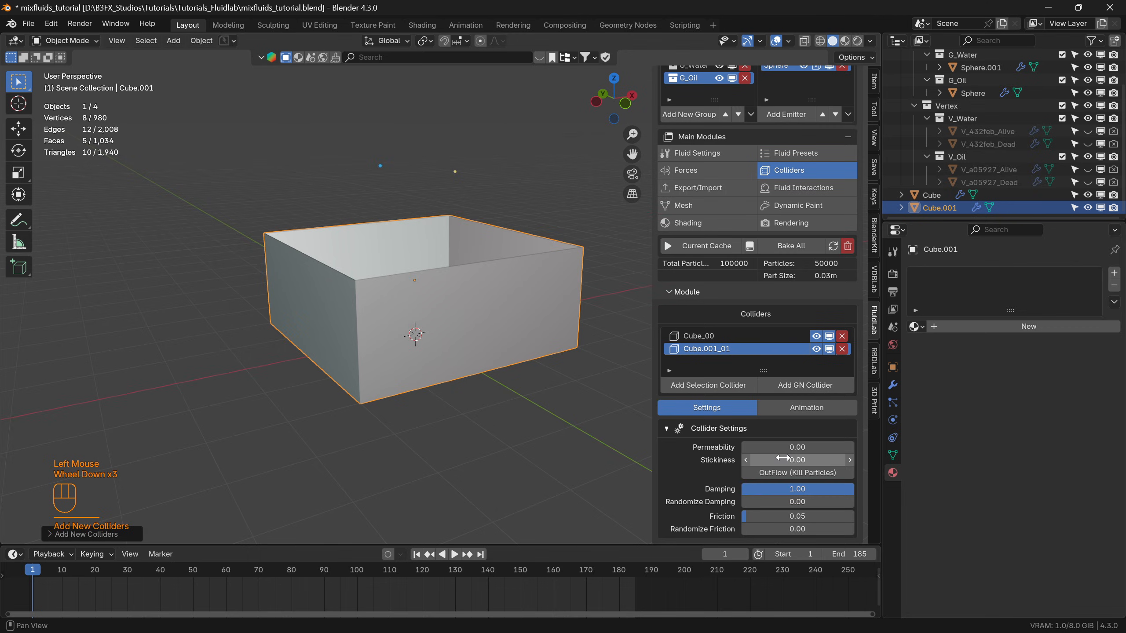
scroll(794, 475, down, 2)
drag(842, 491, 747, 516)
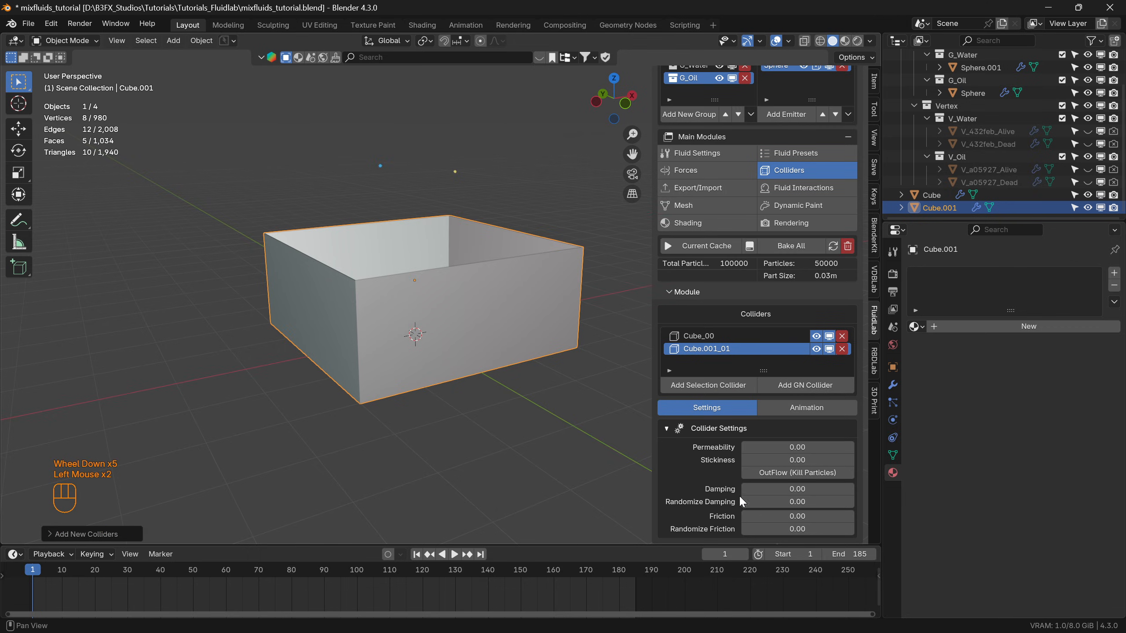
click(796, 474)
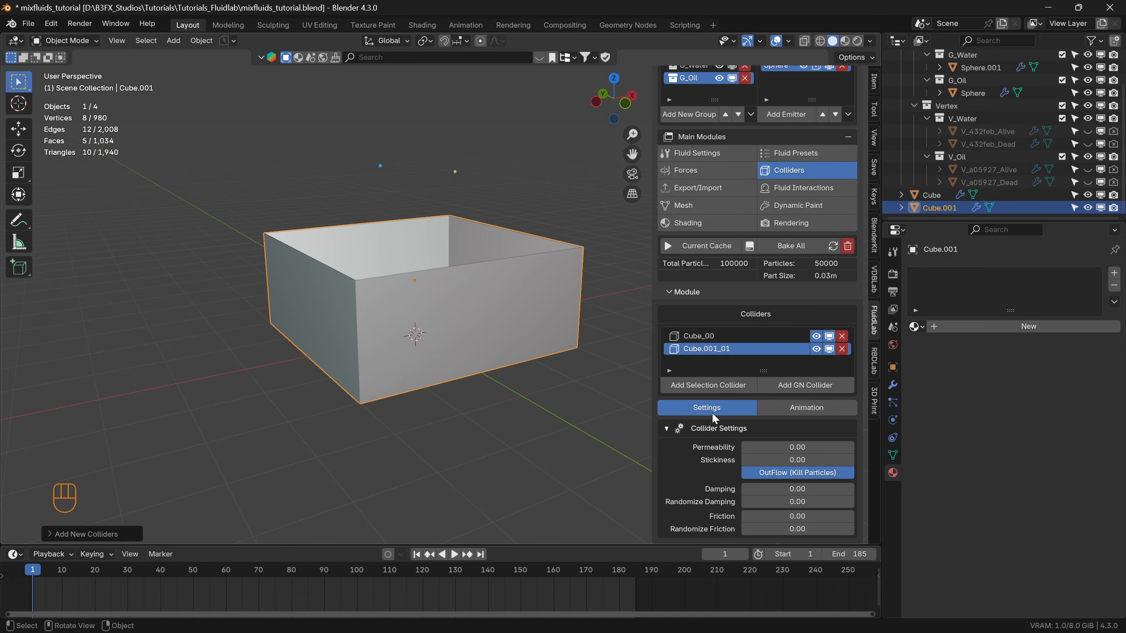
Hide both box colliders in the viewport, and play the simulation through and replay it to check for escaping particles.
click(815, 349)
click(815, 335)
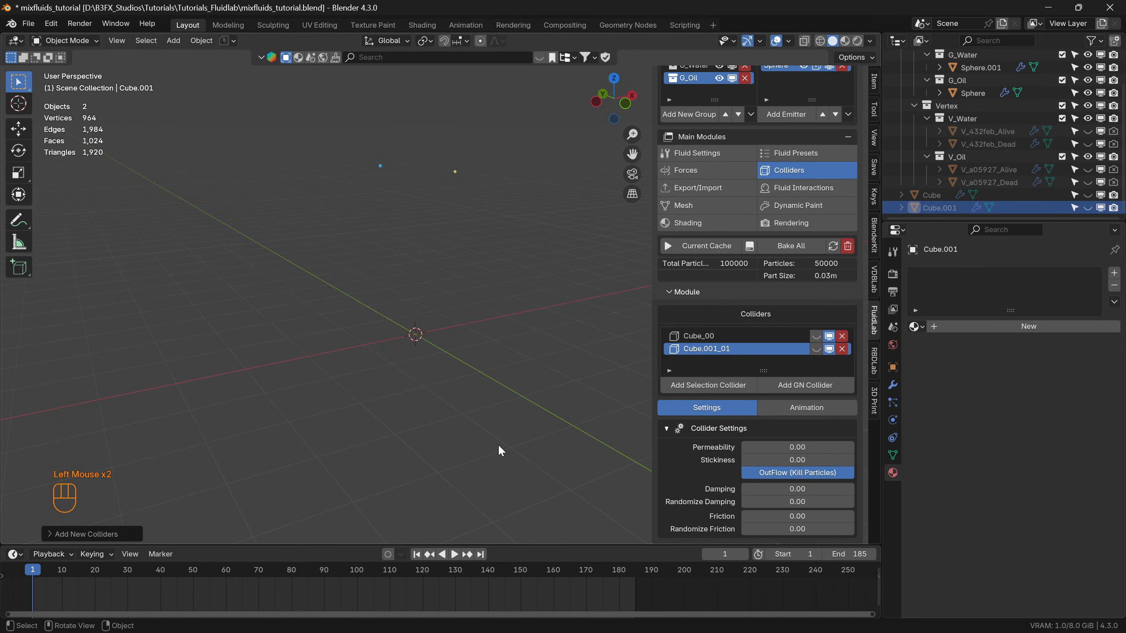
click(455, 555)
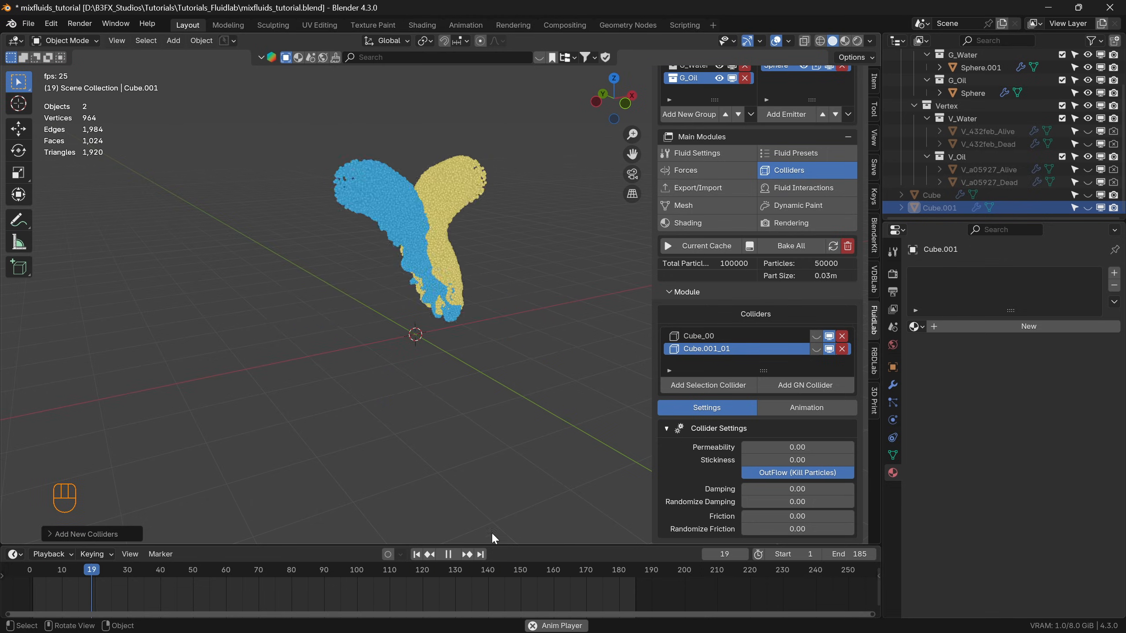
click(447, 555)
click(415, 555)
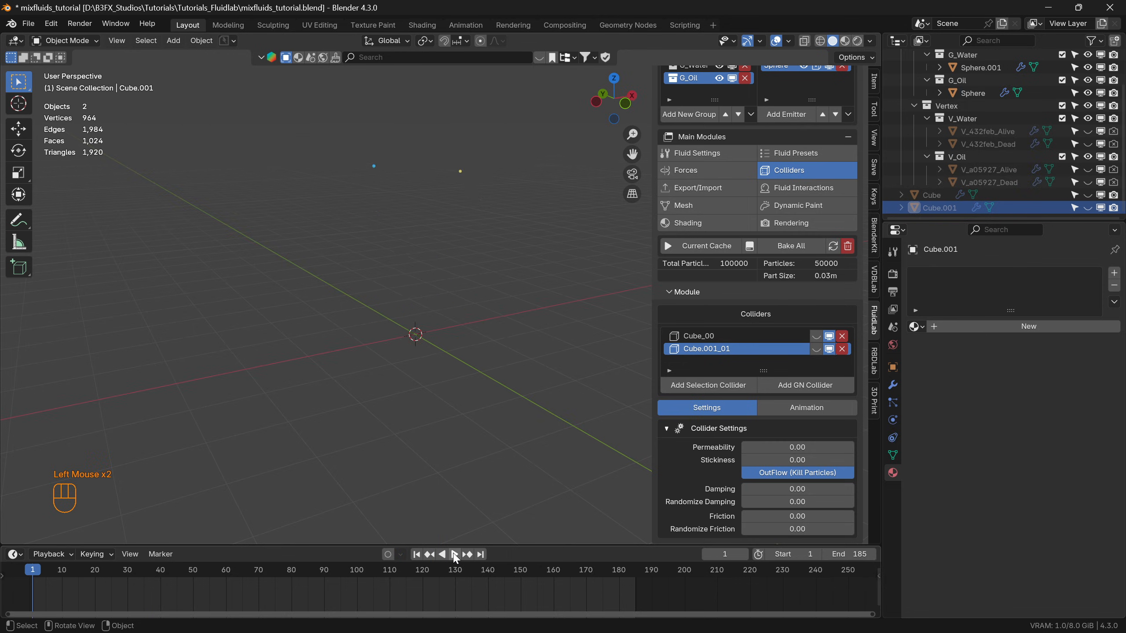
click(453, 553)
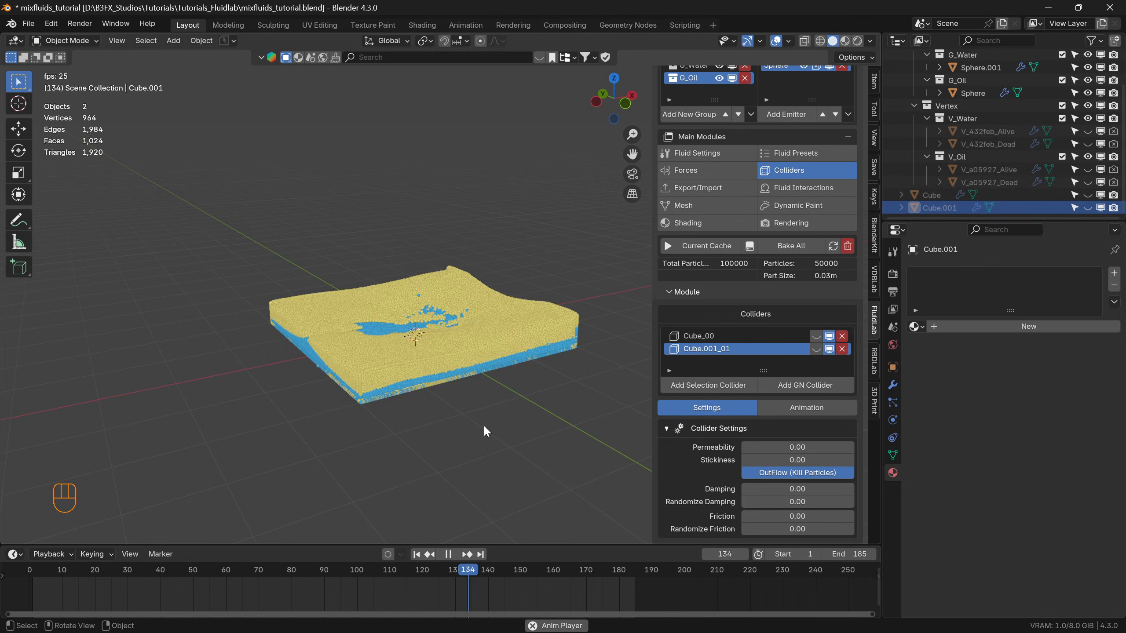
key(space)
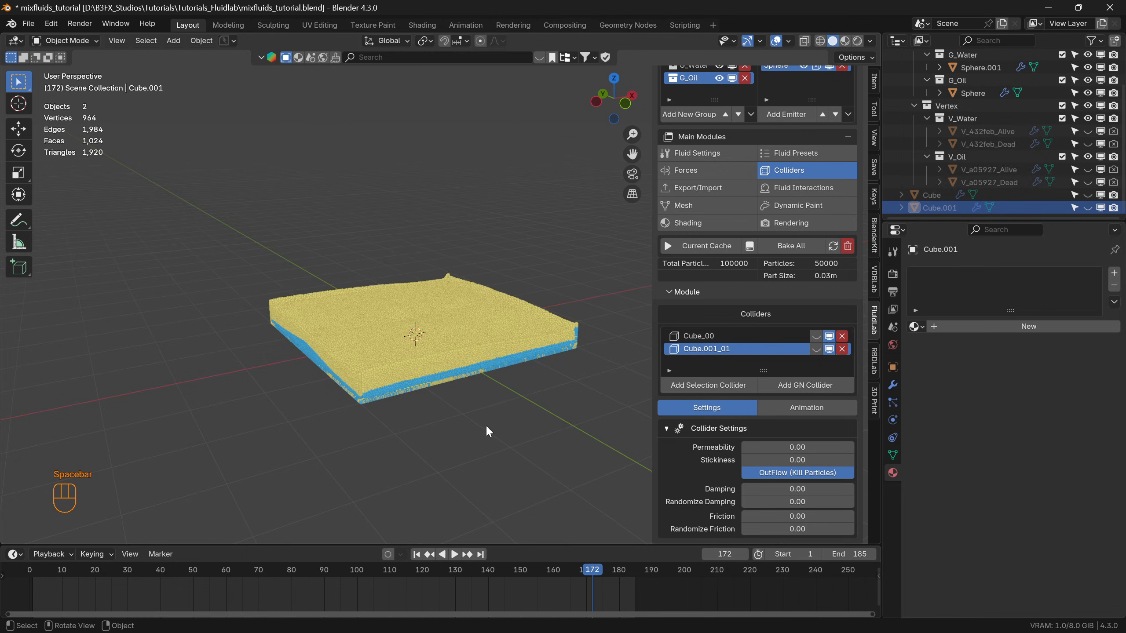
Convert the current simulation cache to a bake, save the file as mixfluids_tutorial_sim.blend and return to the first frame.
click(748, 246)
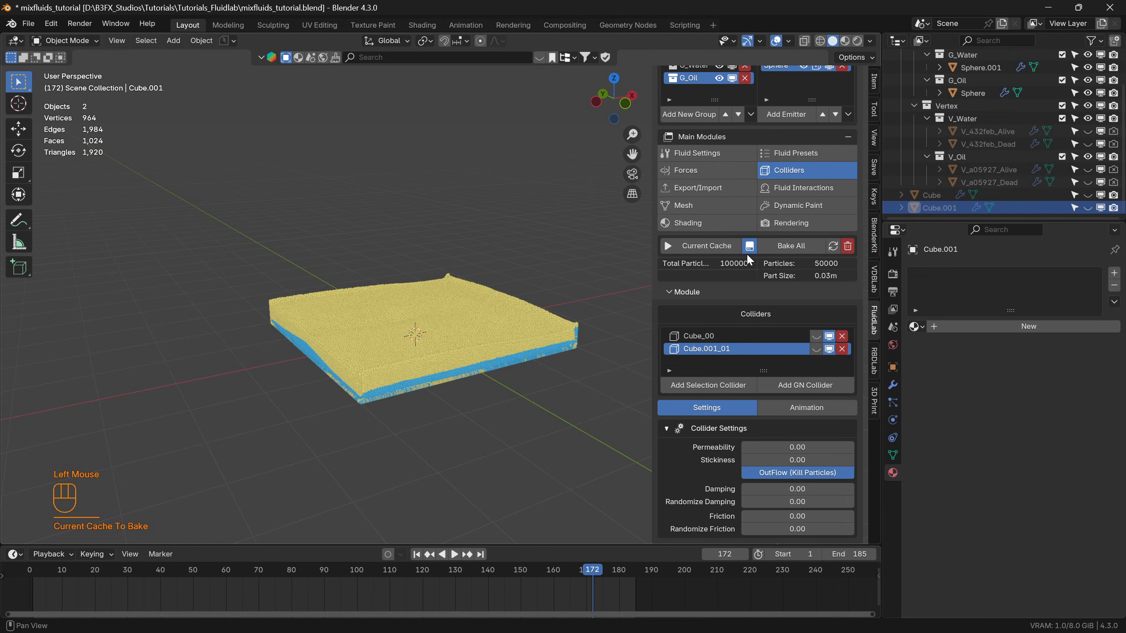
click(25, 25)
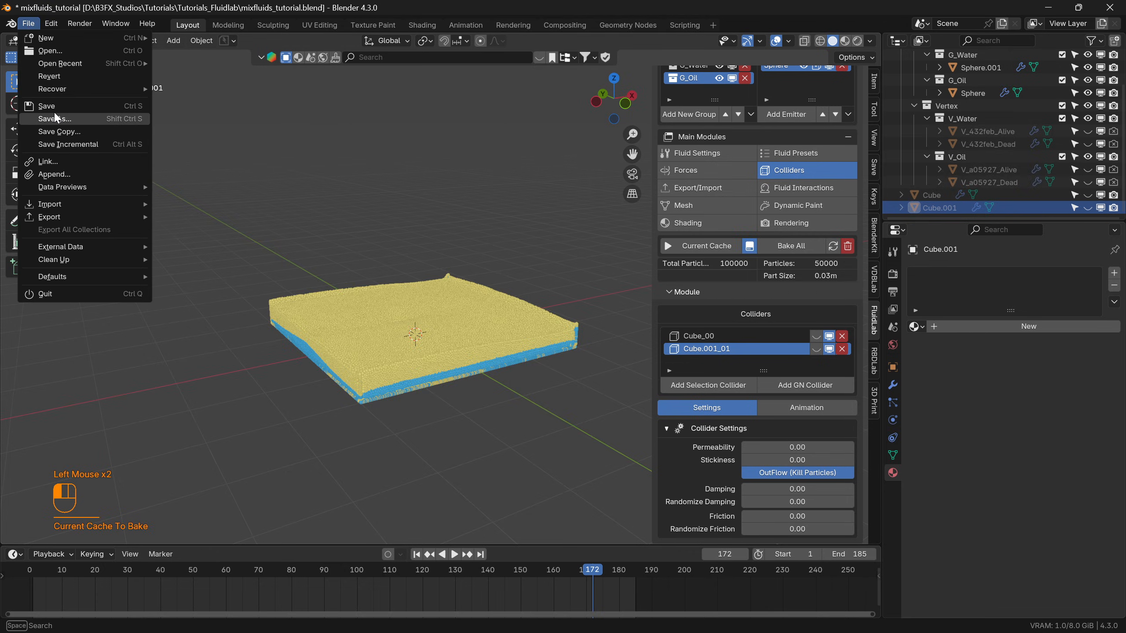
click(100, 124)
key(Right)
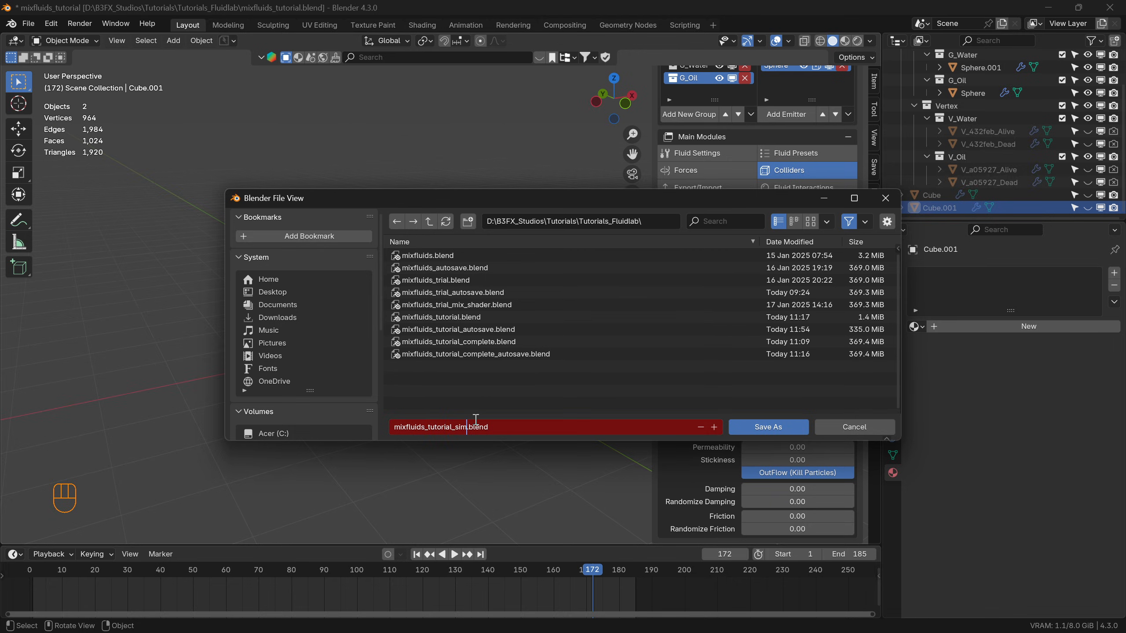
key(Return)
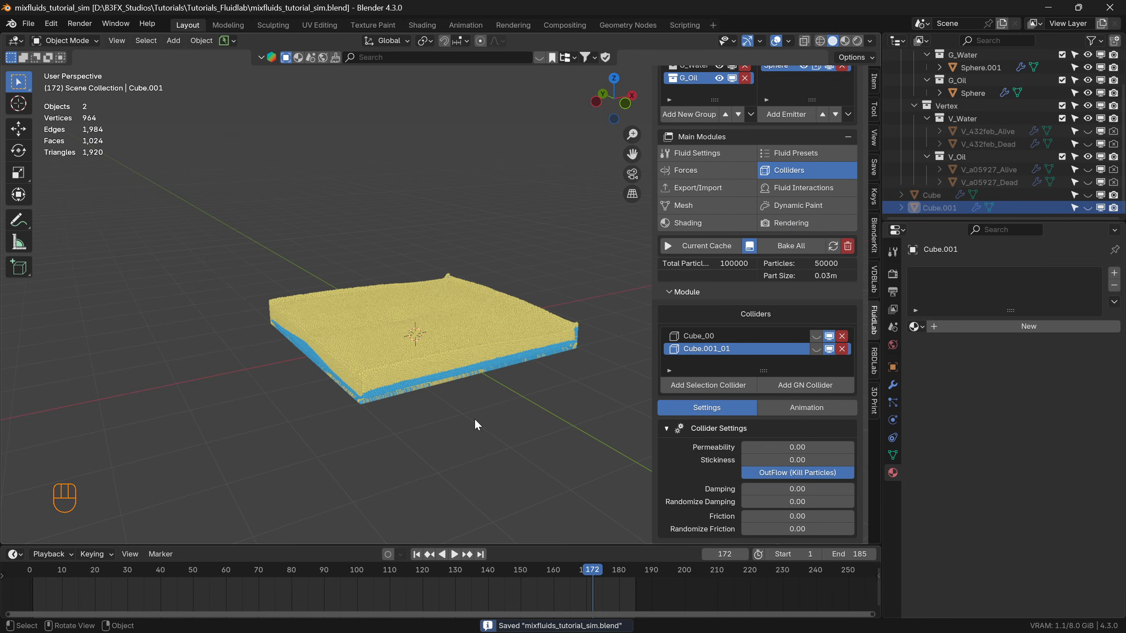
key(shift+Left)
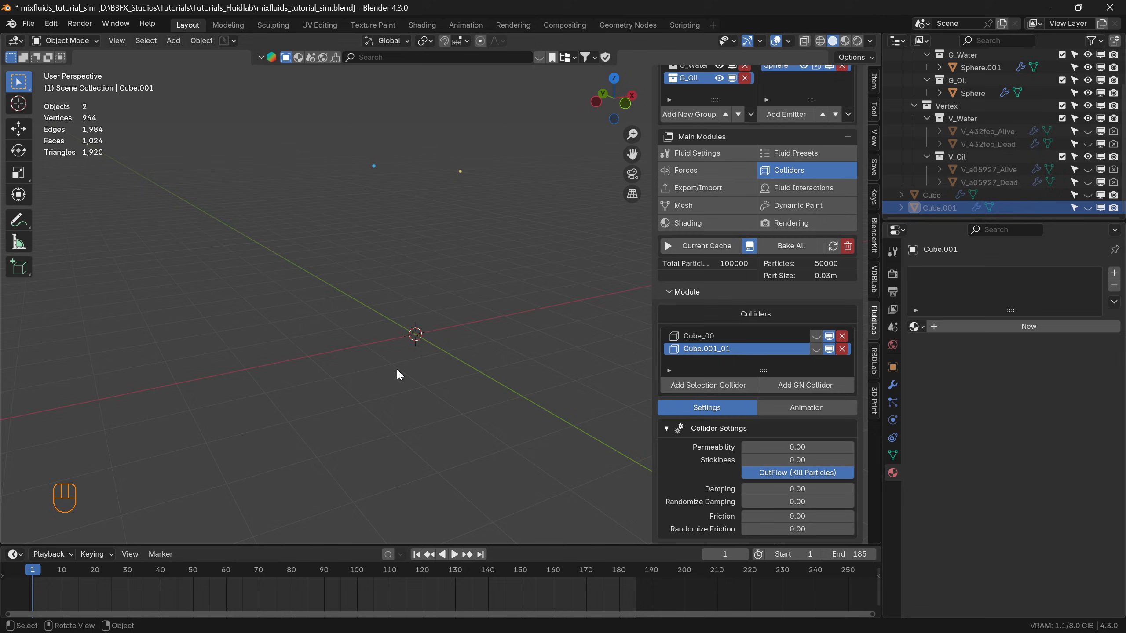
Play the baked simulation to about frame 72 and add one fluid mesh covering both the G_Water and G_Oil groups.
click(456, 556)
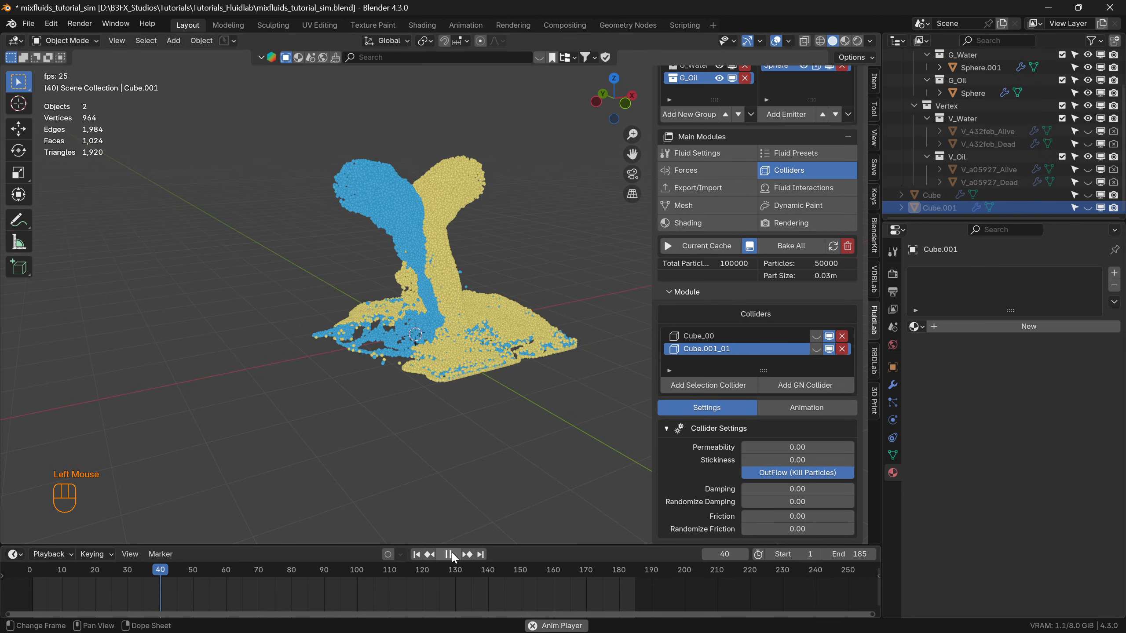
click(451, 555)
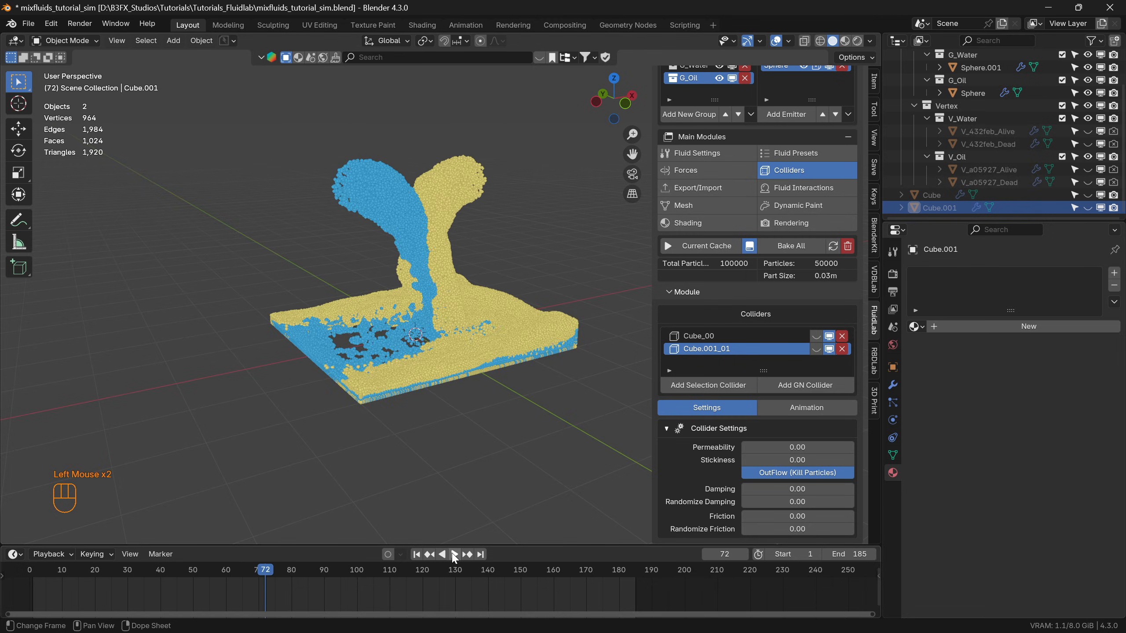
click(682, 211)
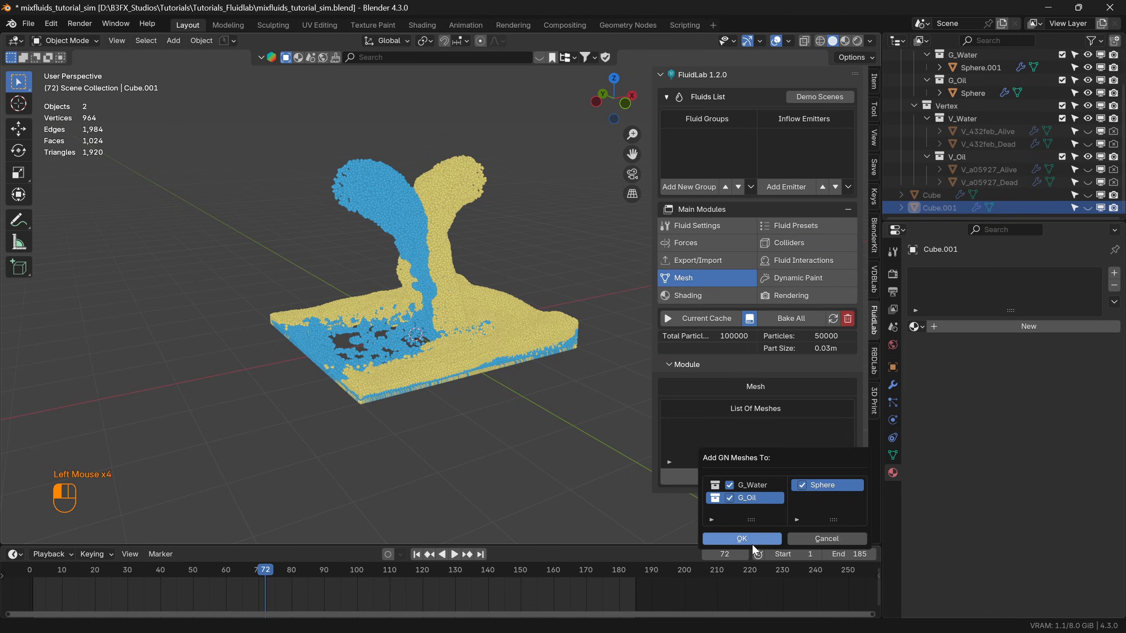
click(748, 538)
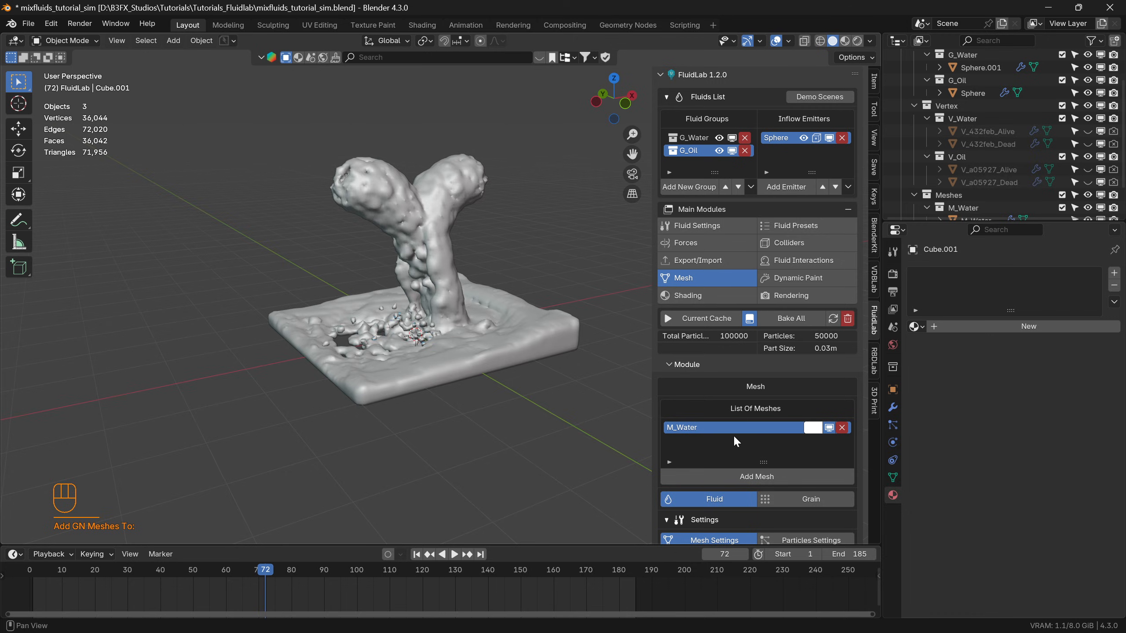
Set the M_Water mesh's voxel resolution to 0.04, size to 0.07 and Smooth XYZ to 10.
scroll(769, 447, down, 6)
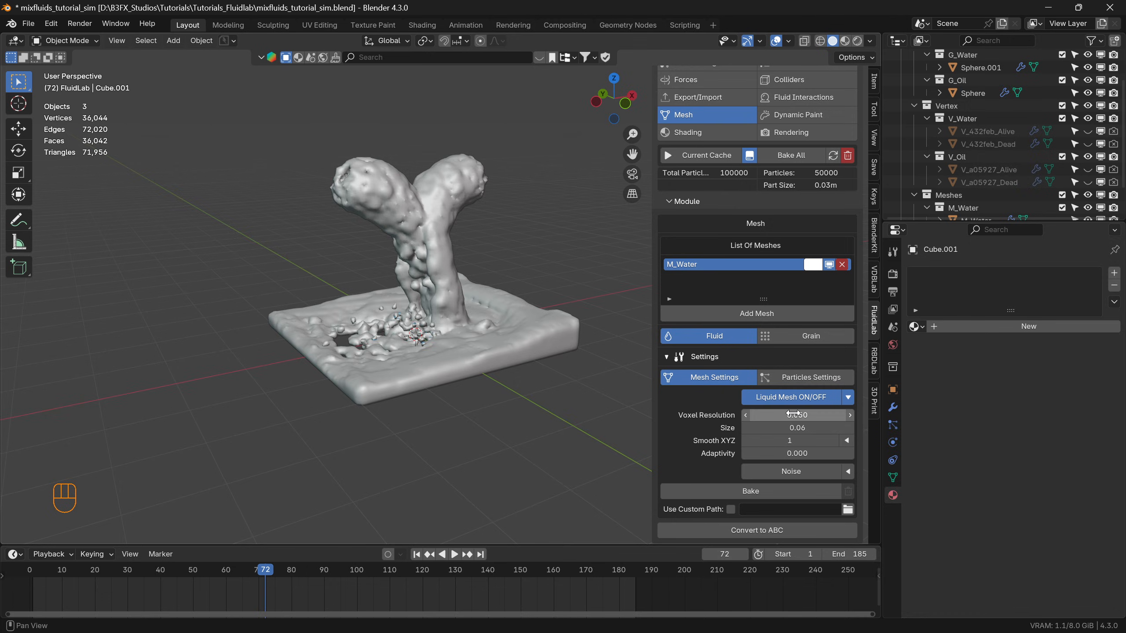
click(793, 416)
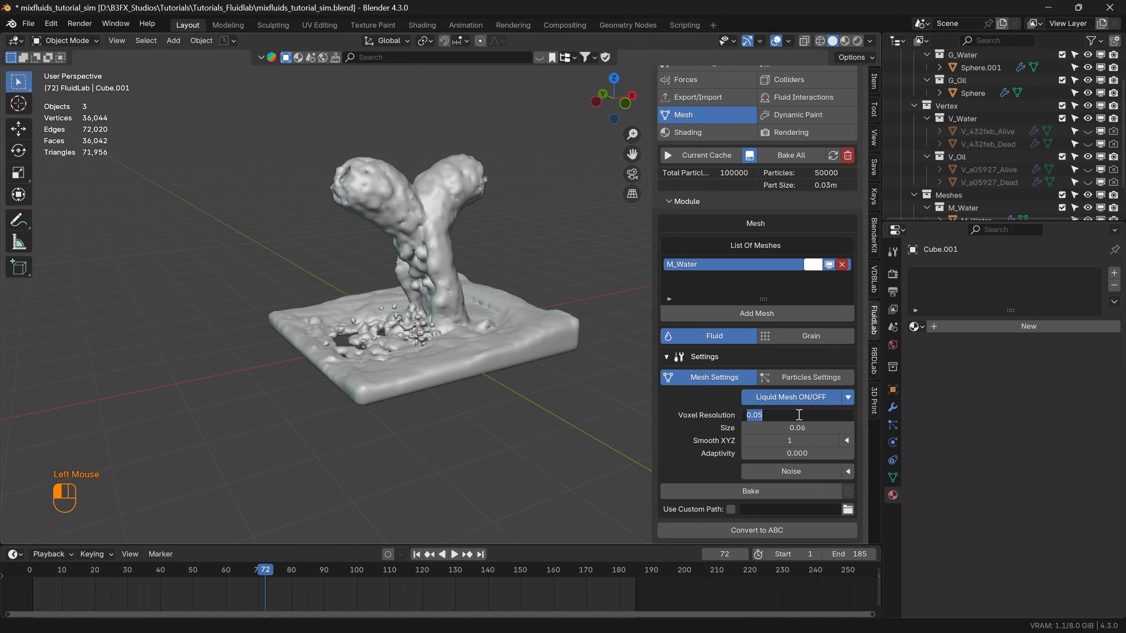
text(0.04)
key(Return)
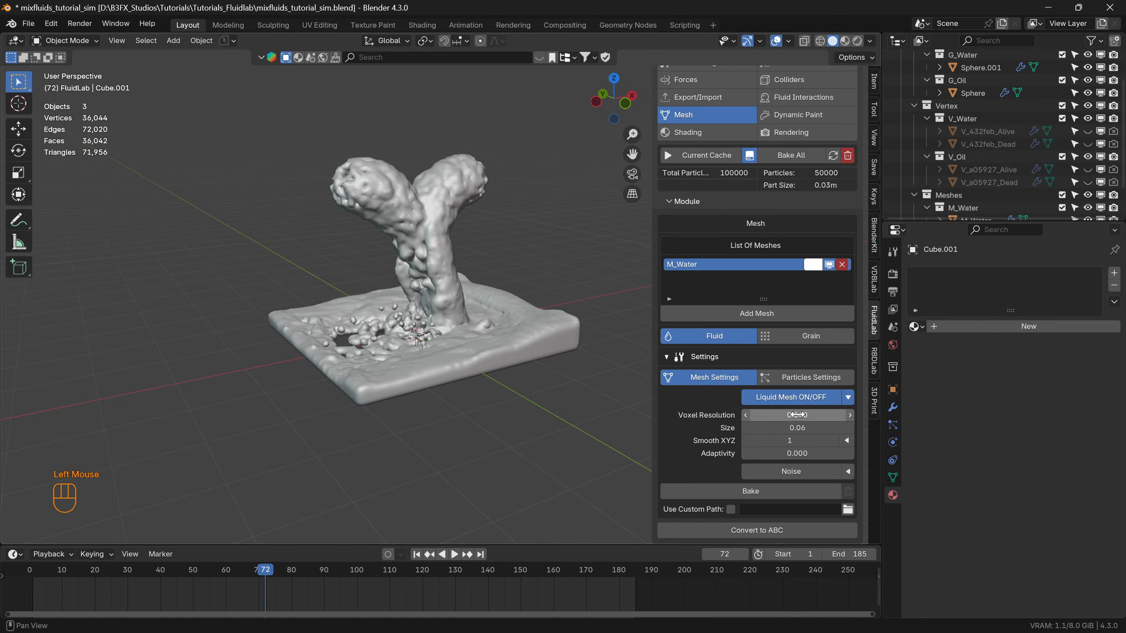
click(795, 429)
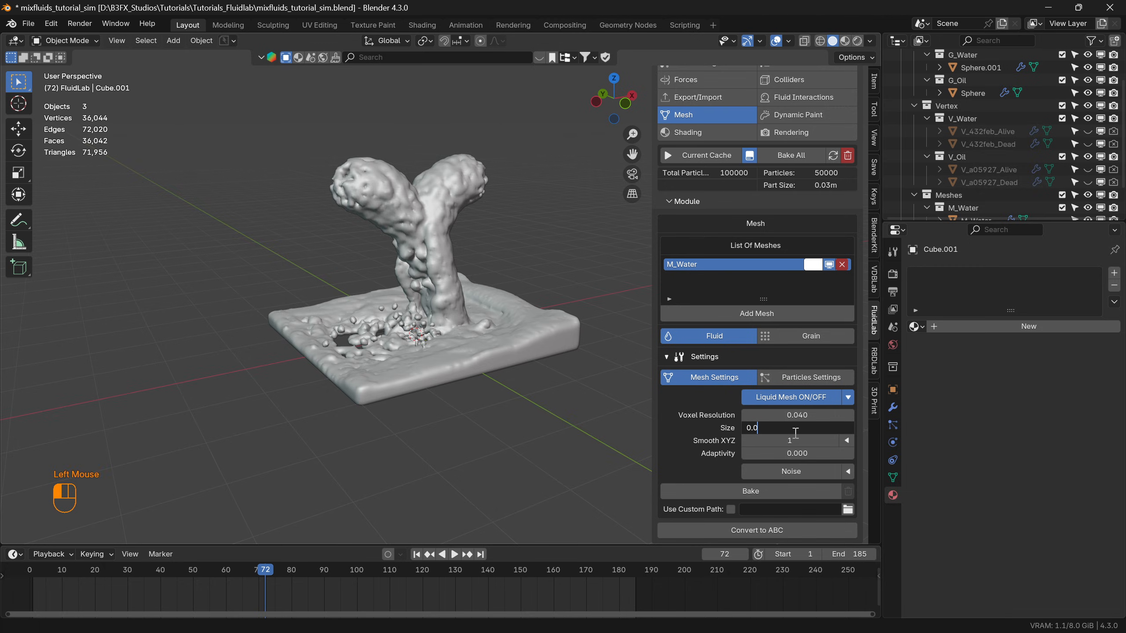
key(Return)
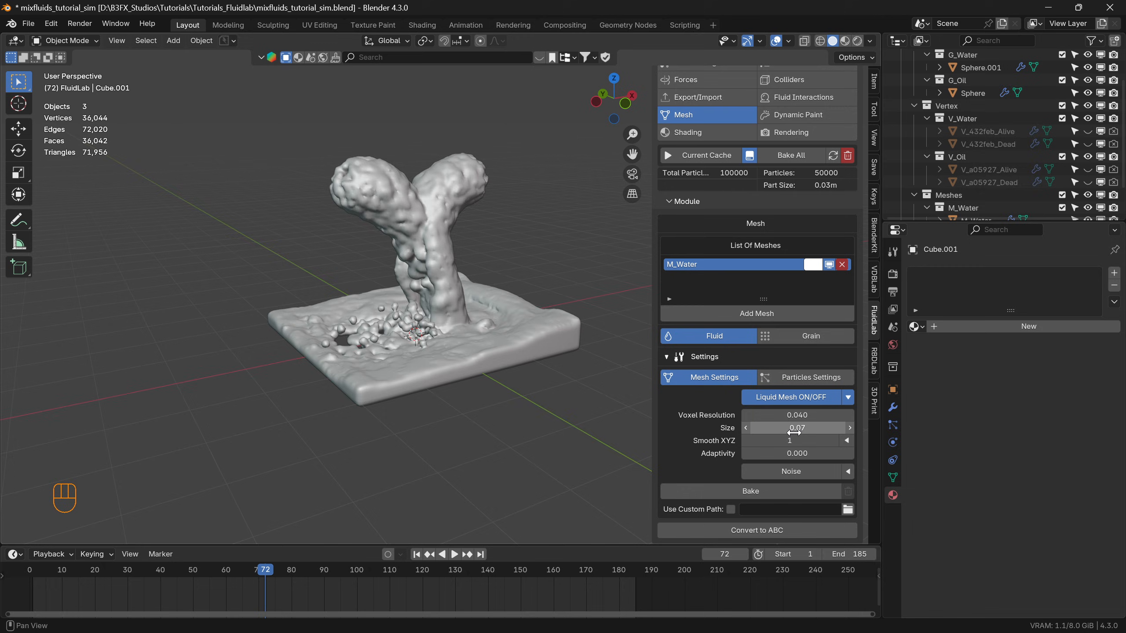
click(789, 441)
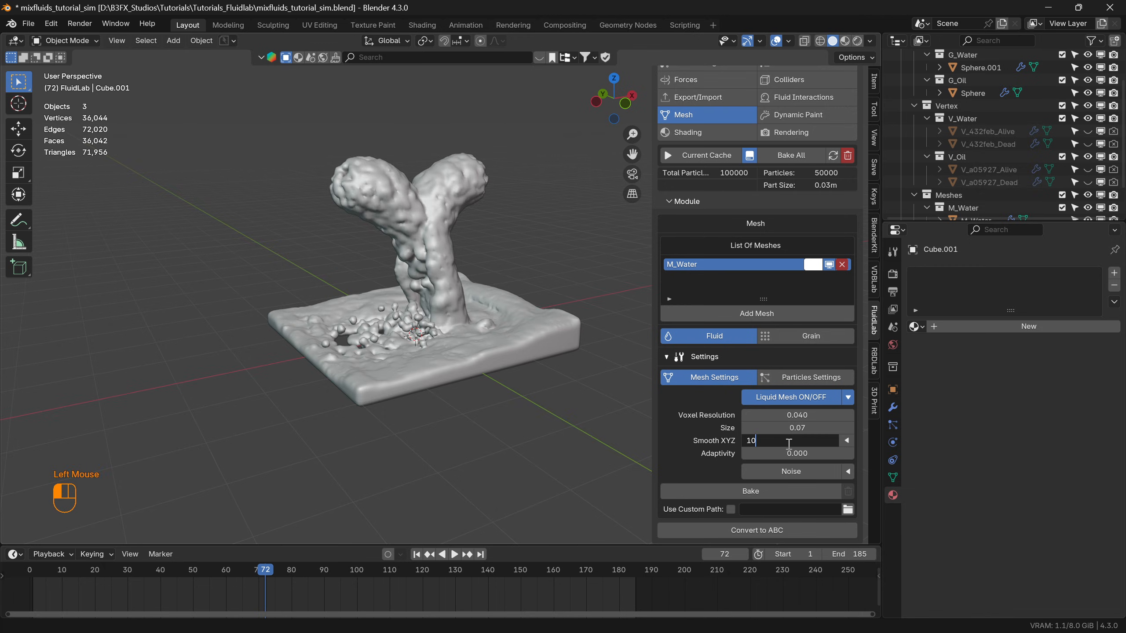
text(10)
key(Return)
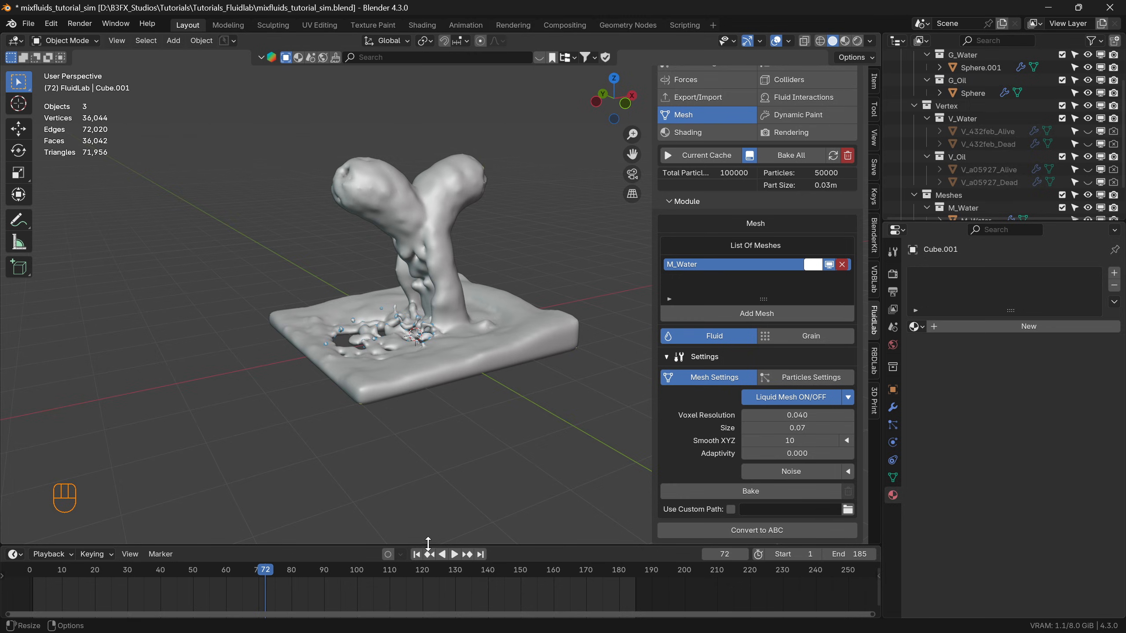
Preview the meshed fluid from the first frame, and hide the G_Water and G_Oil groups in the viewport.
click(416, 554)
key(space)
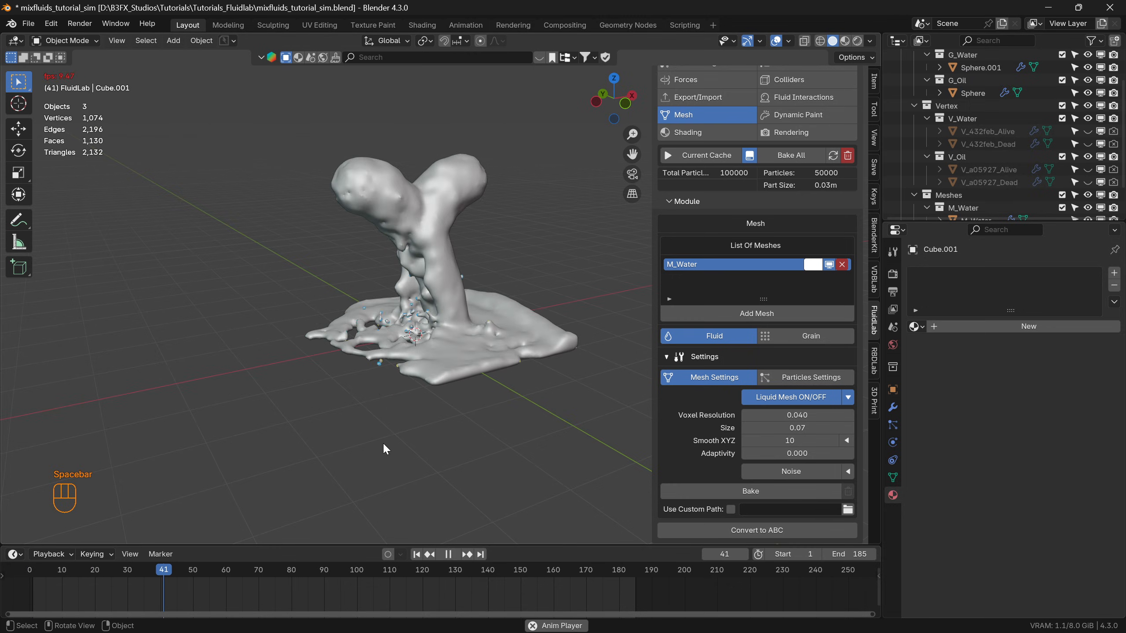
key(space)
scroll(782, 230, up, 2)
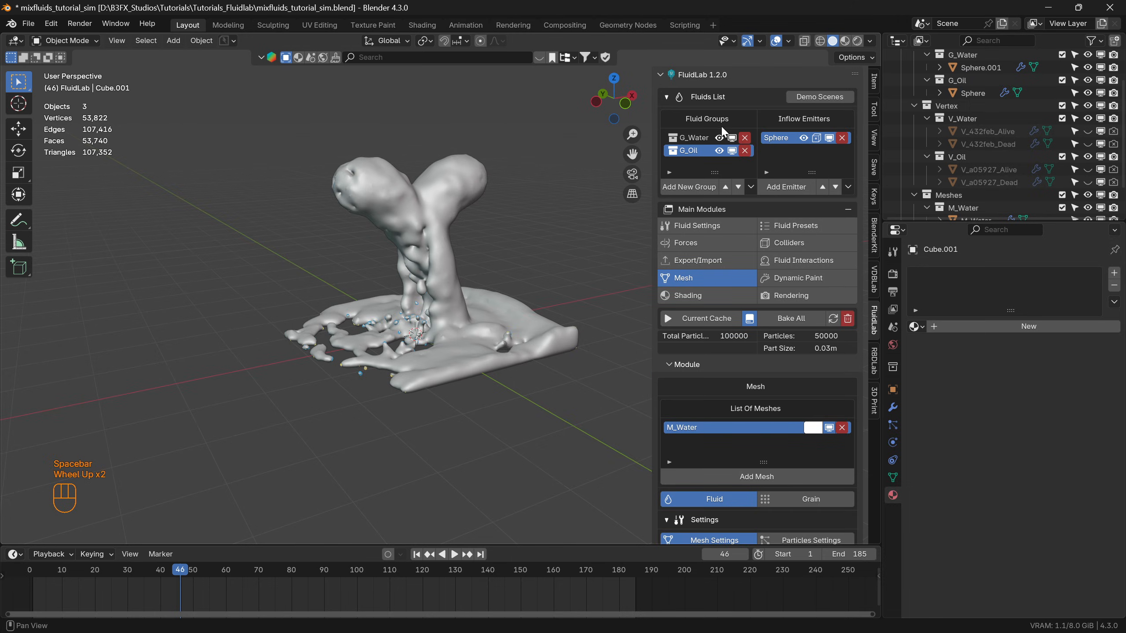
click(719, 138)
click(719, 150)
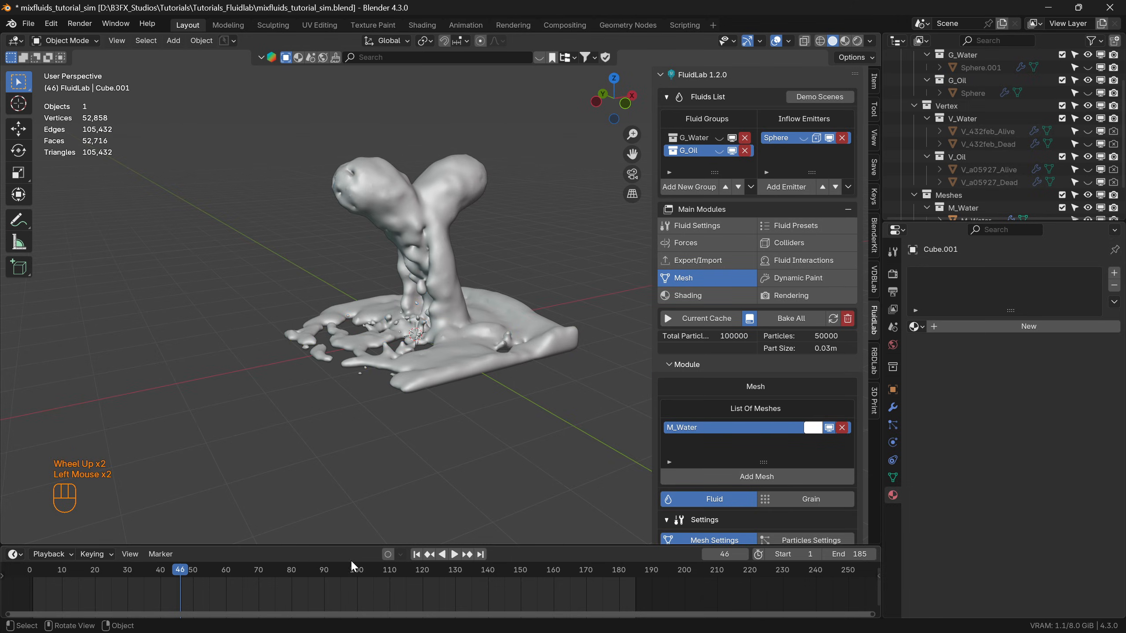
Continue playing the simulation to check the mesh without the particles, and return to the first frame.
key(space)
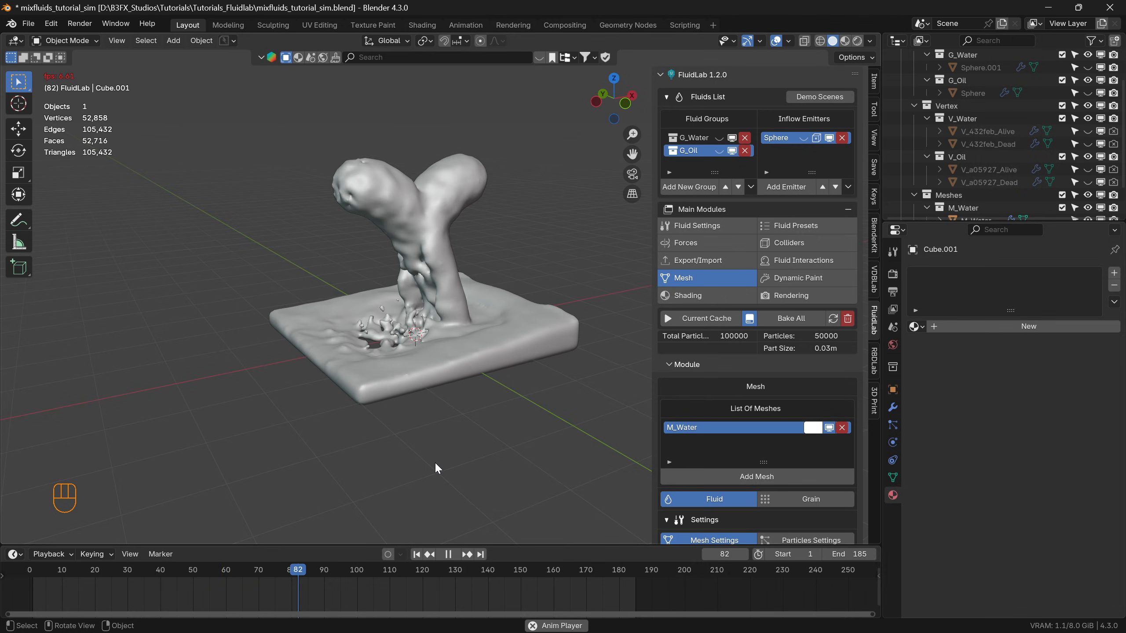
key(space)
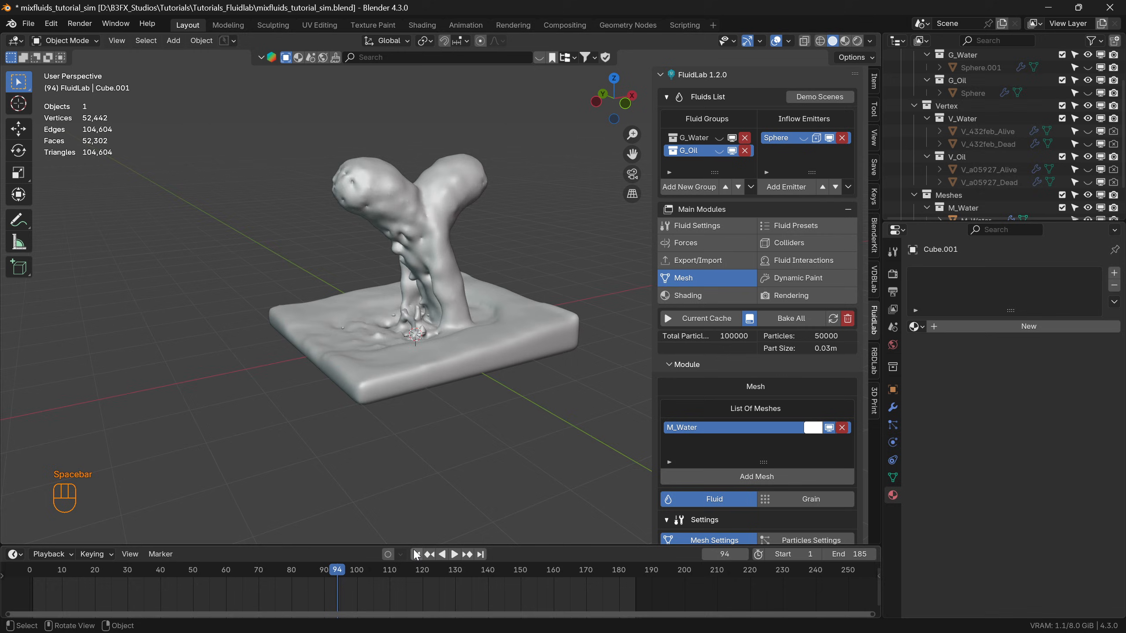
click(417, 555)
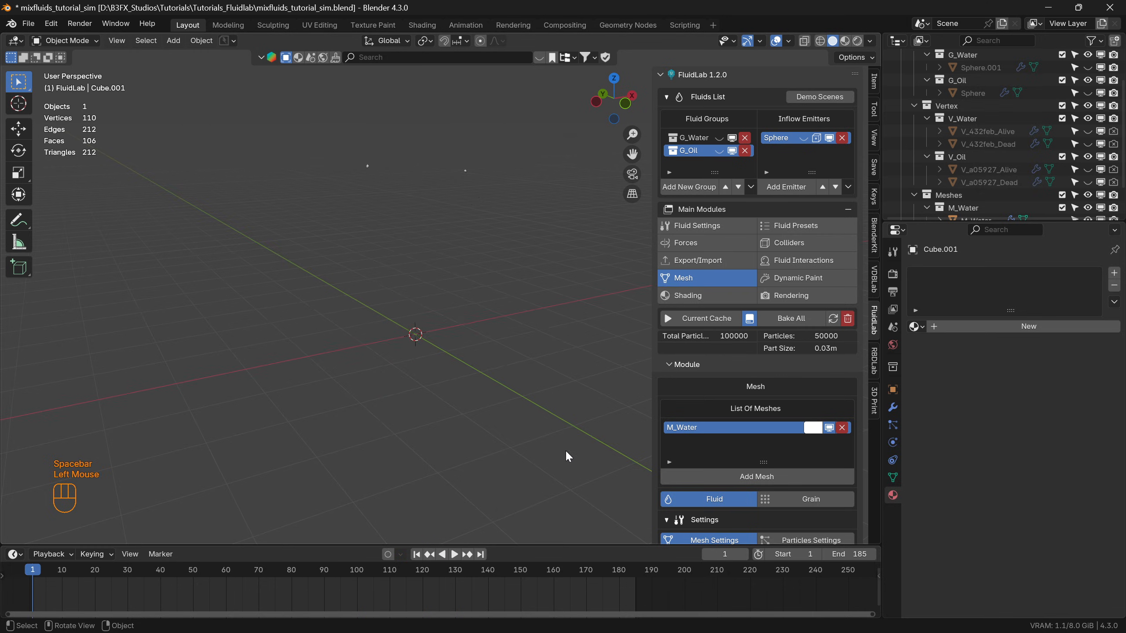
scroll(774, 435, down, 2)
scroll(715, 412, up, 2)
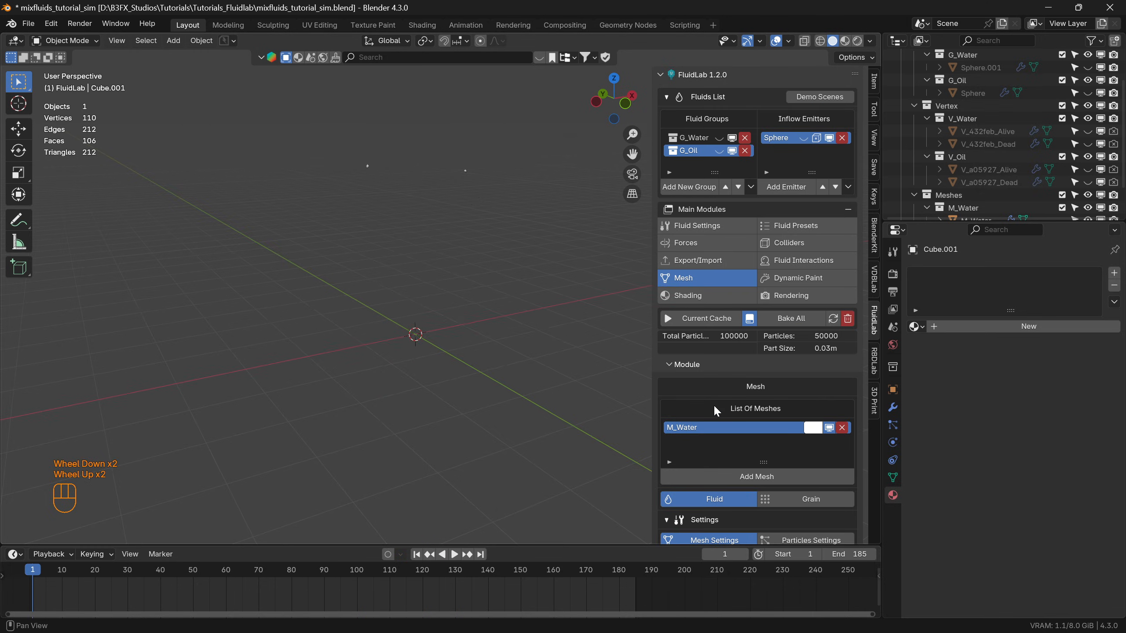
Assign the MixColors fluid material to the M_Water mesh.
click(700, 296)
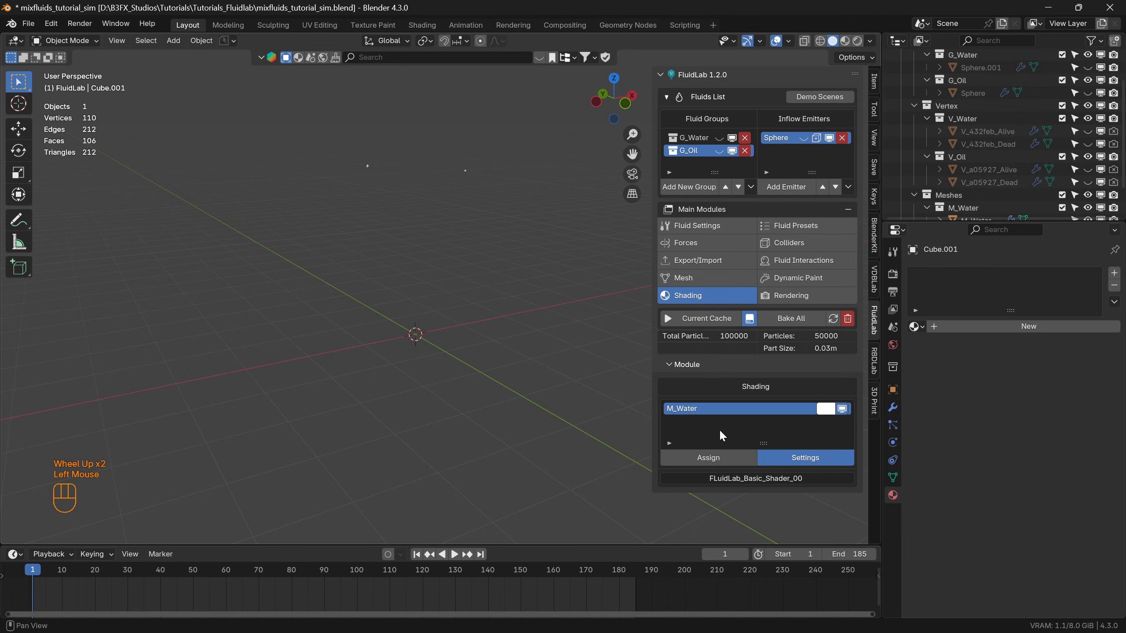
click(723, 457)
scroll(744, 511, down, 3)
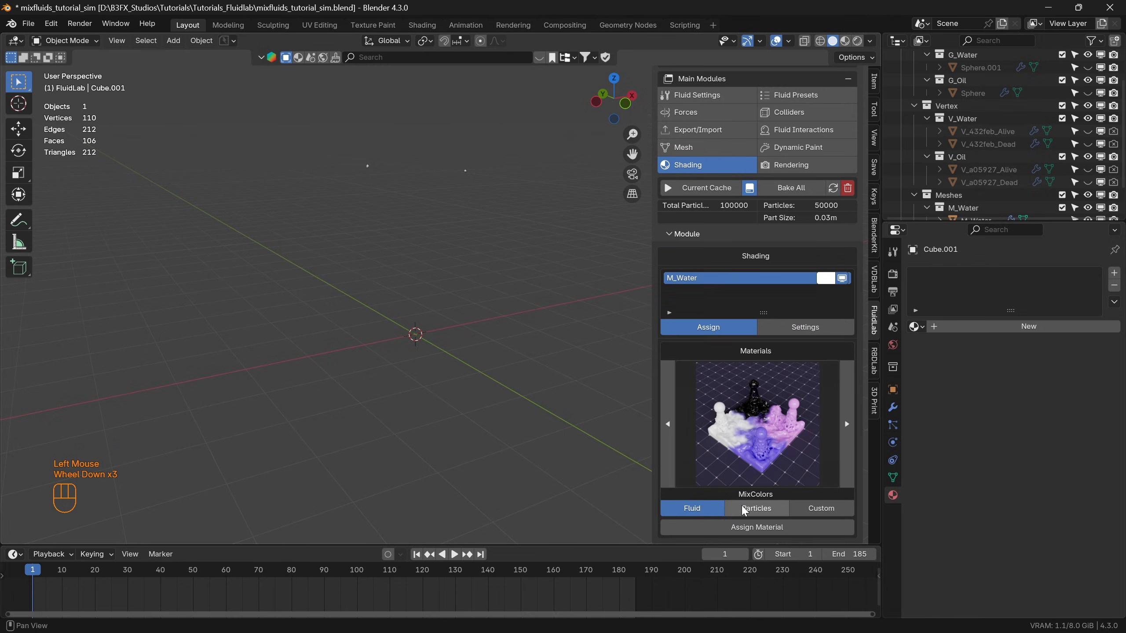
click(758, 435)
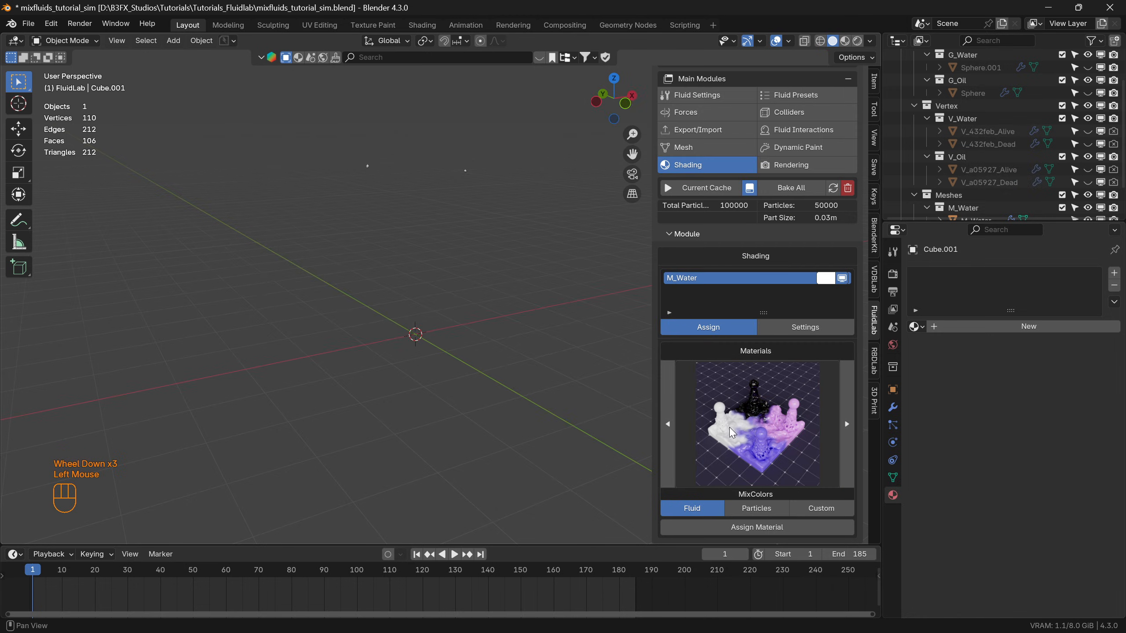
click(766, 527)
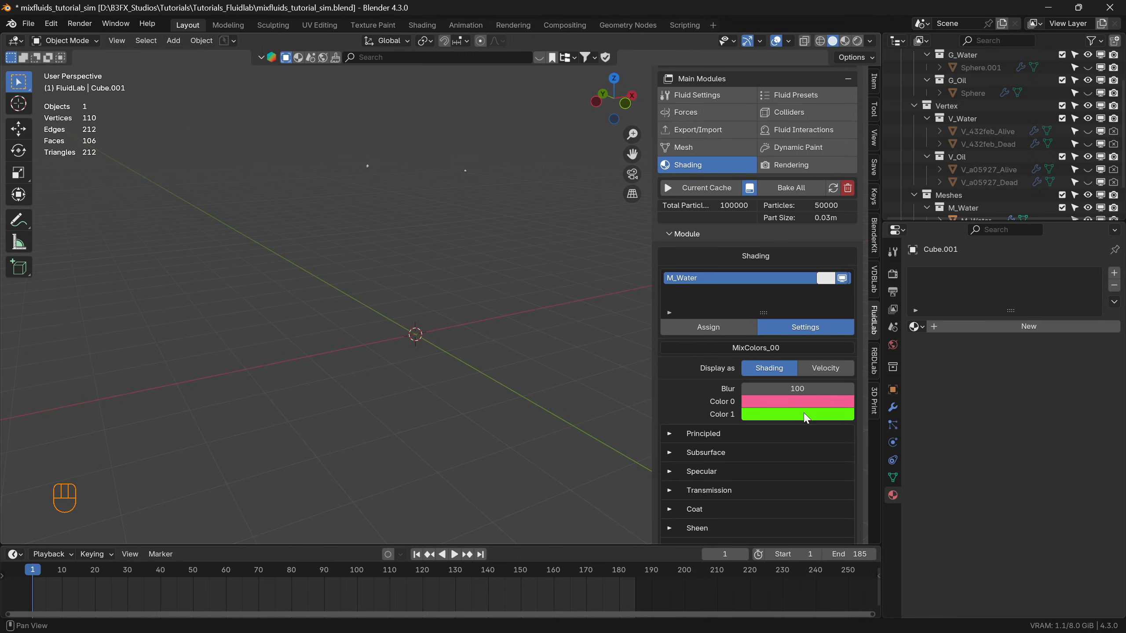
Switch the viewport to Material Preview shading, play the simulation from the start to check the colour mixing, and return to the first frame.
key(space)
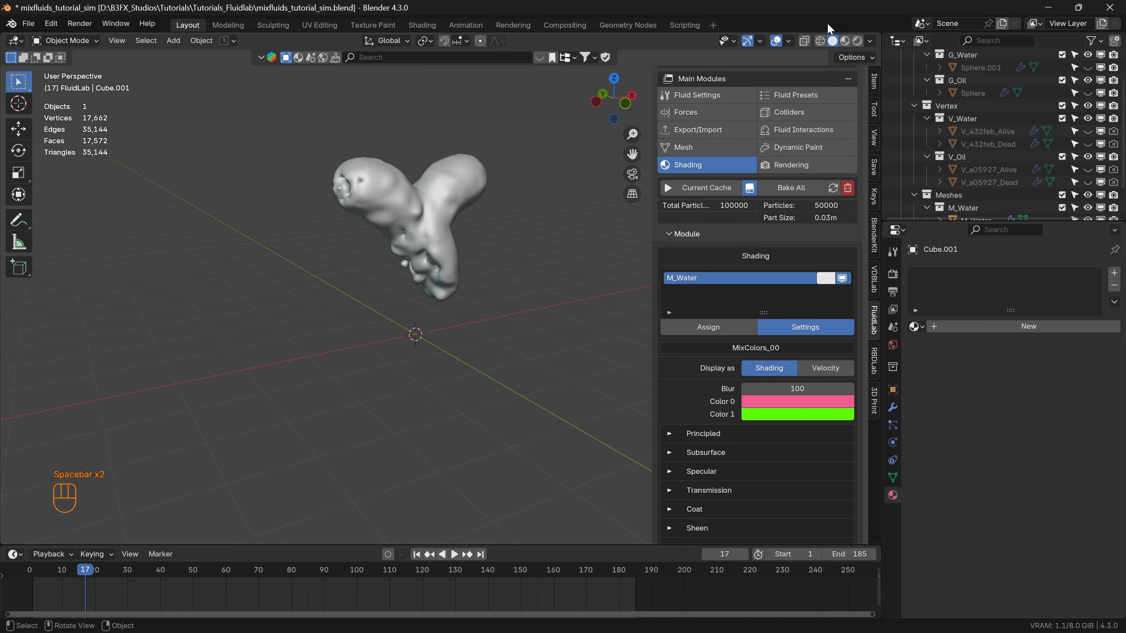
click(845, 41)
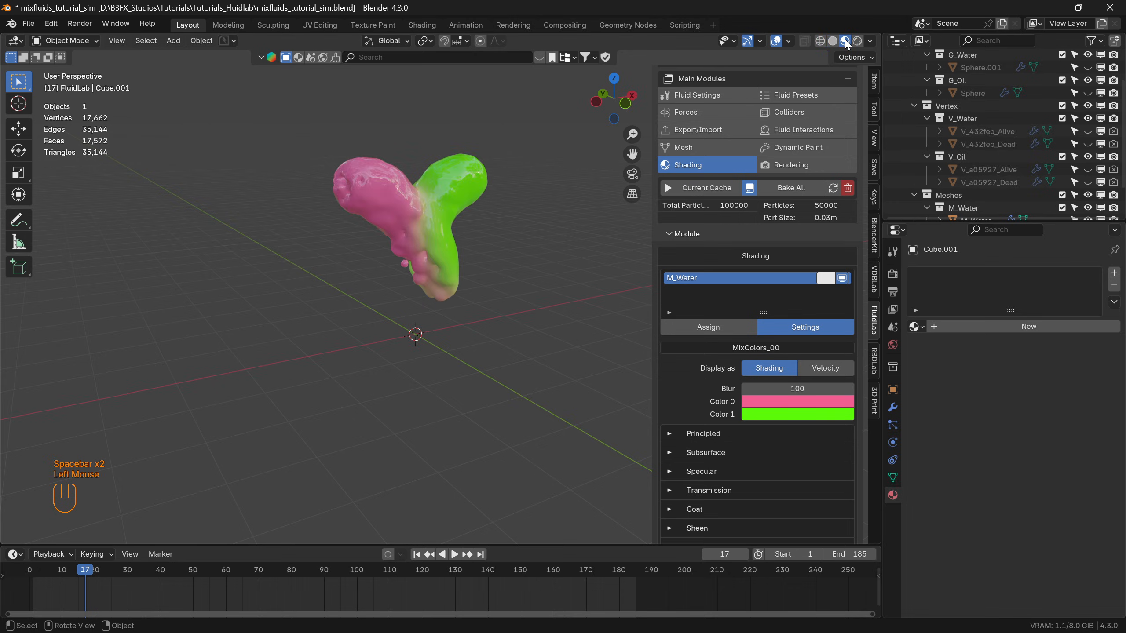
click(416, 555)
key(space)
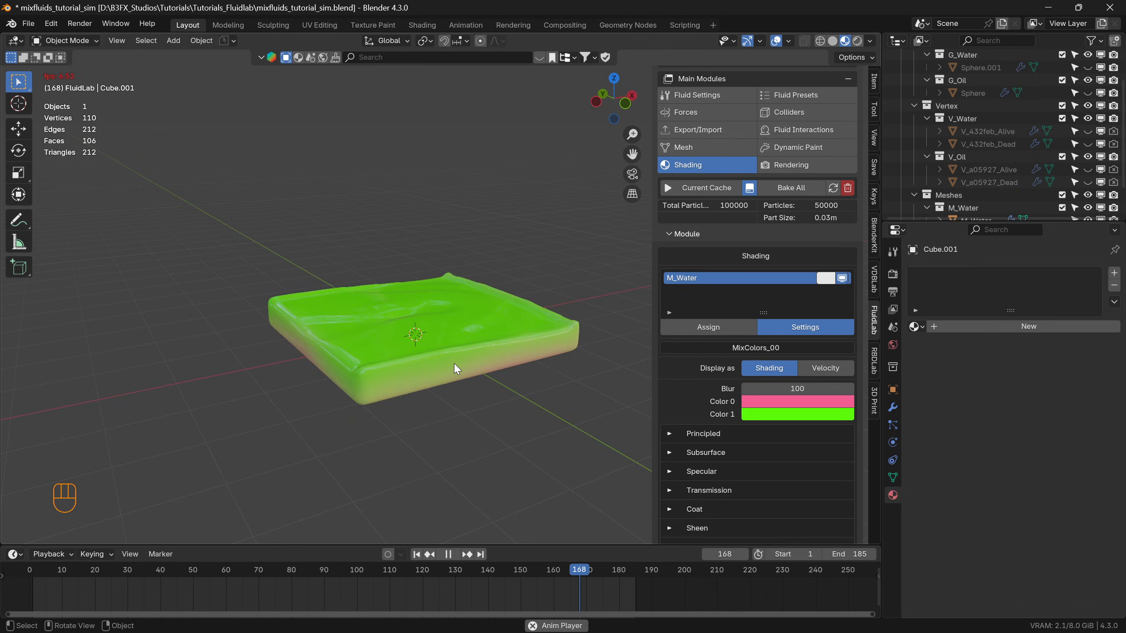
key(space)
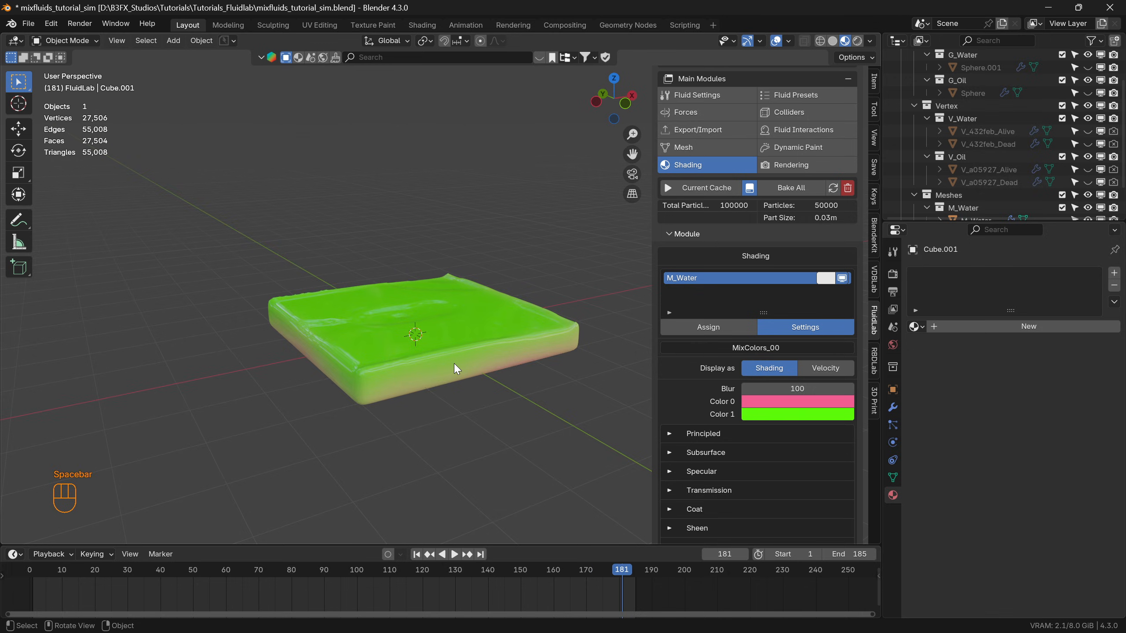
click(416, 554)
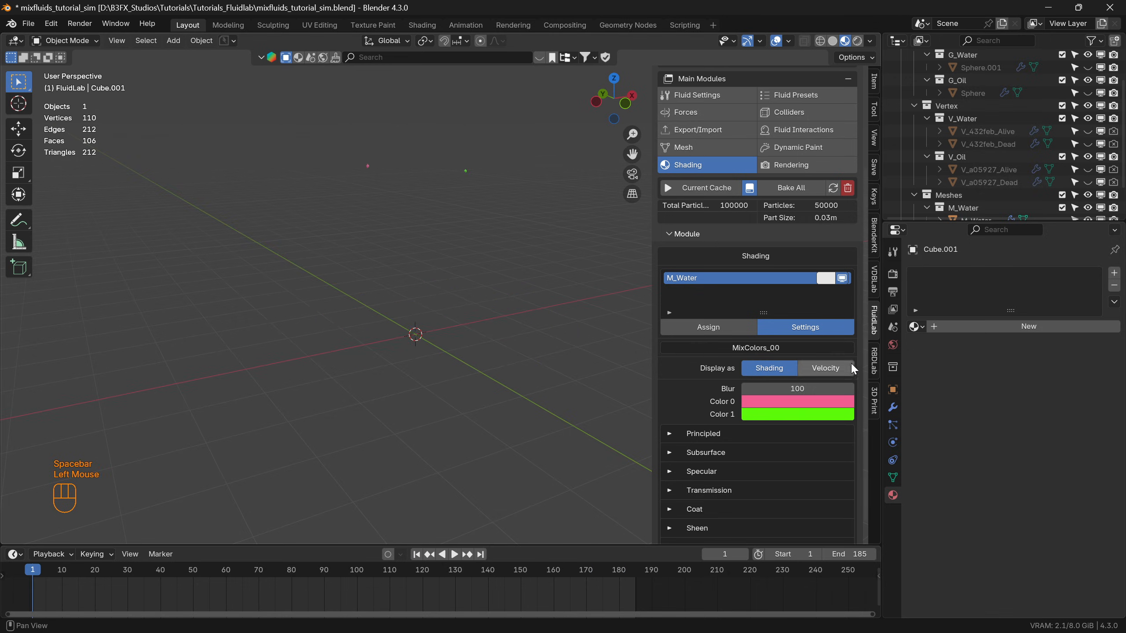
Change Color 0 of the MixColors material to blue, play the simulation to check it, and return to the first frame.
click(815, 405)
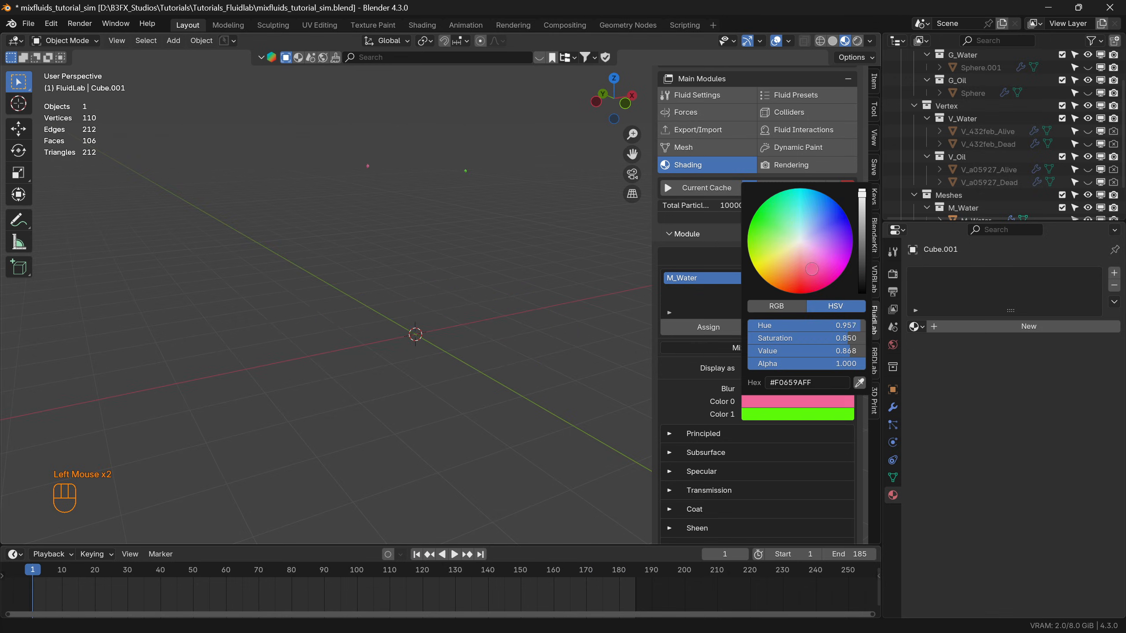
drag(811, 269, 819, 211)
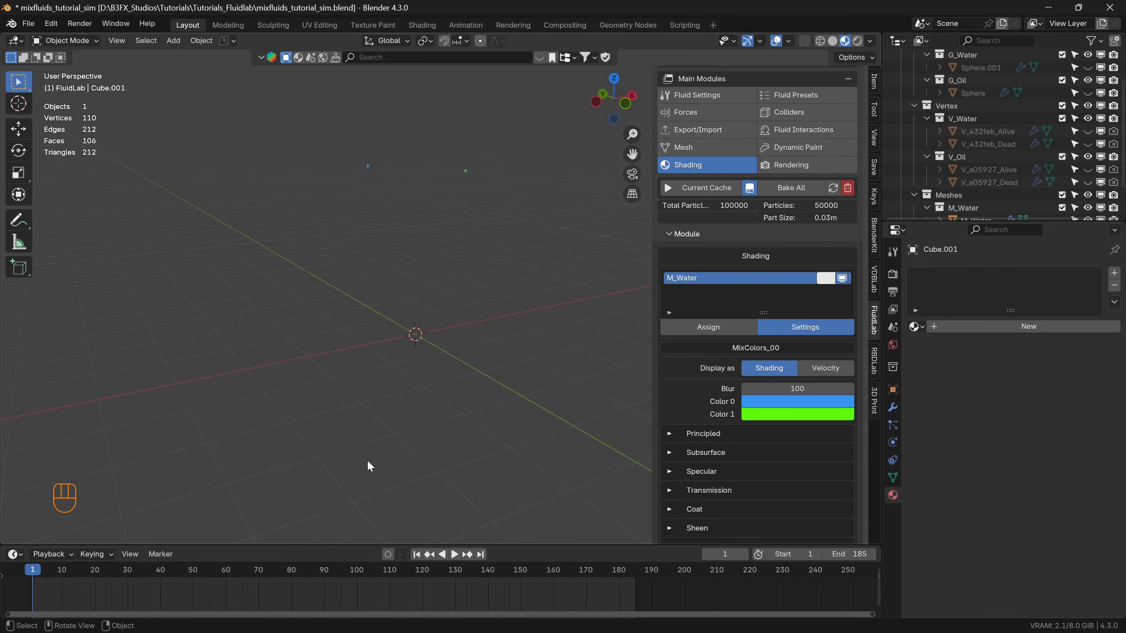
click(454, 554)
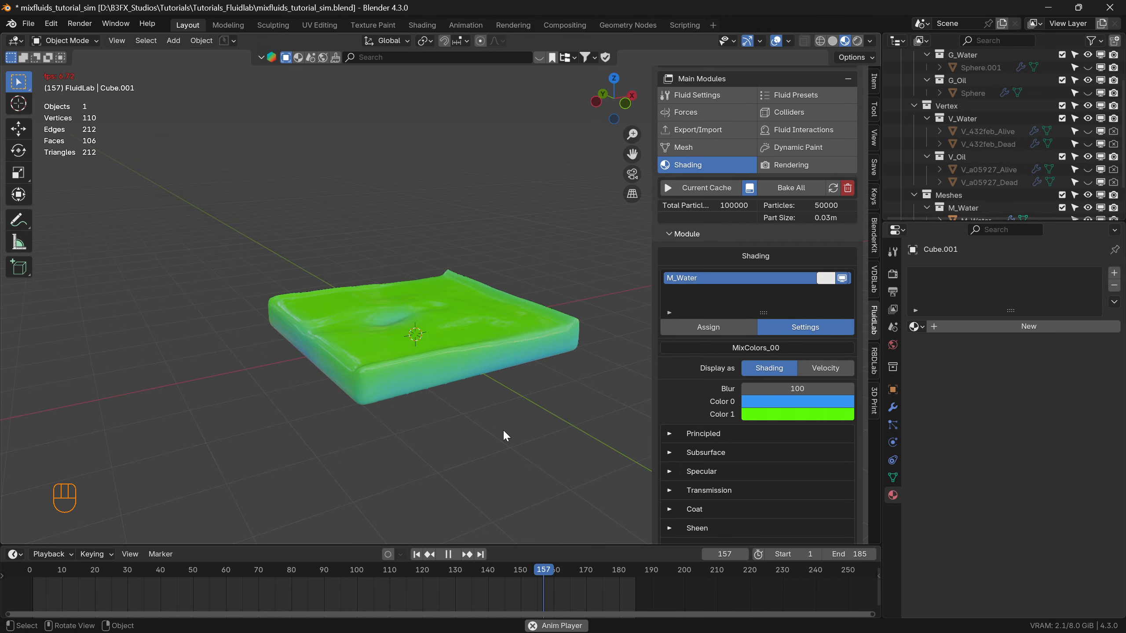
key(space)
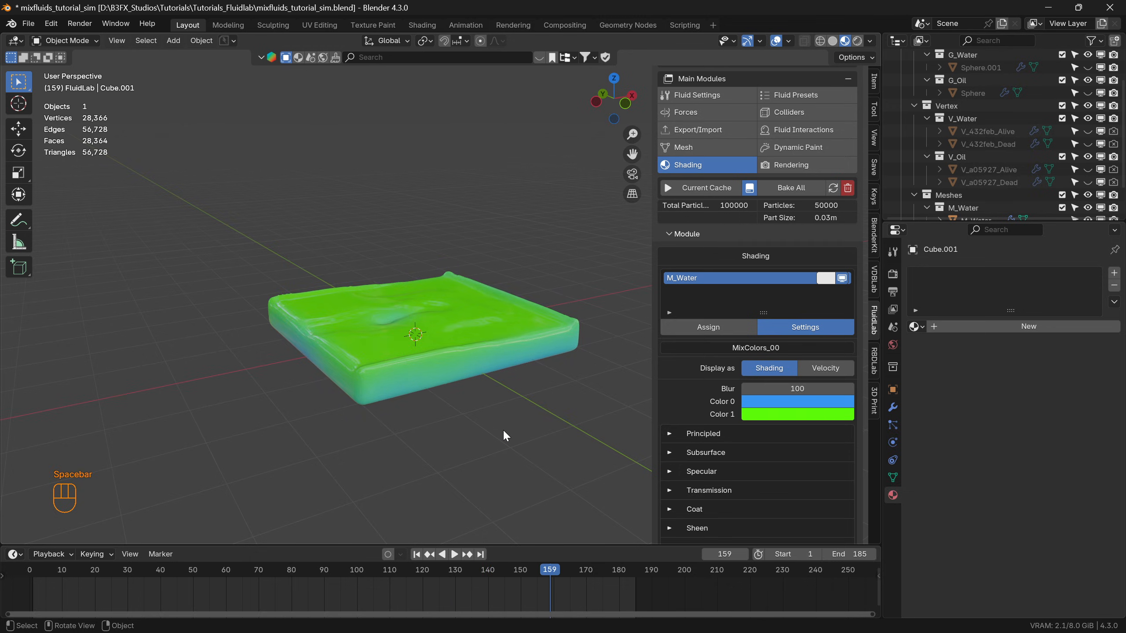
click(416, 555)
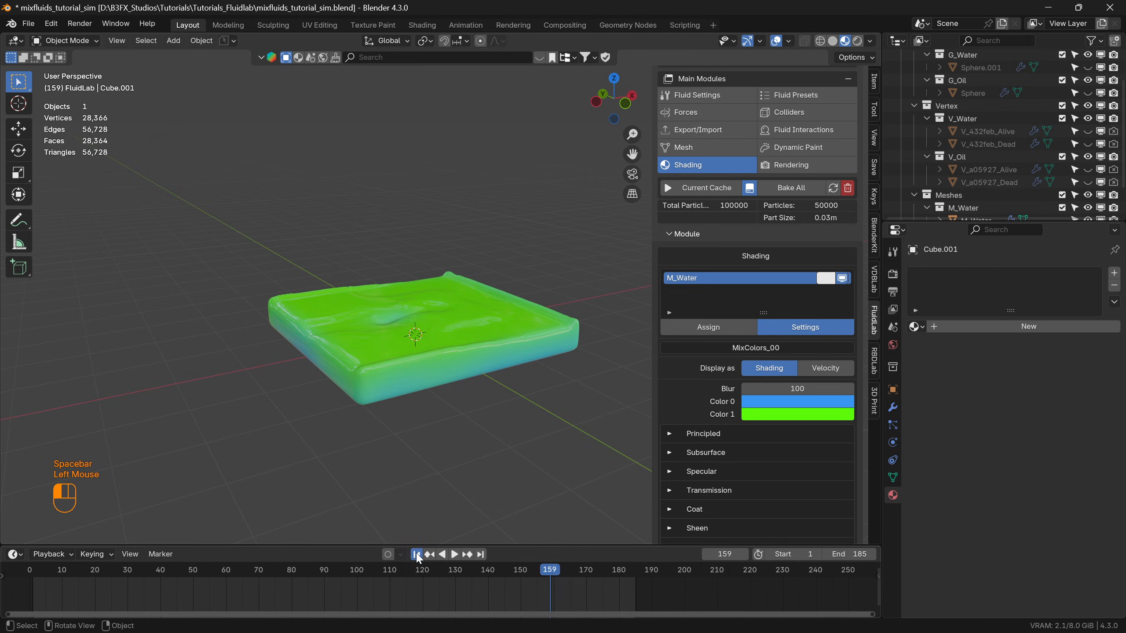
Save the project as a new file named mixfluids_tutorial_sim_mesh.blend.
click(28, 24)
click(55, 117)
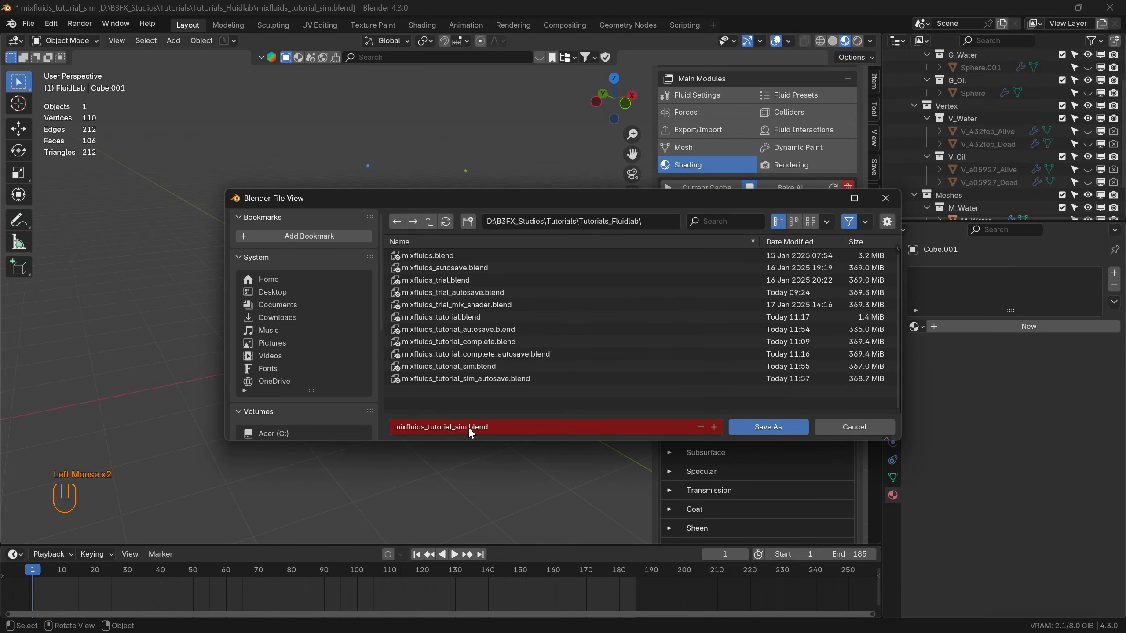
click(468, 427)
text(_mesh)
key(Return)
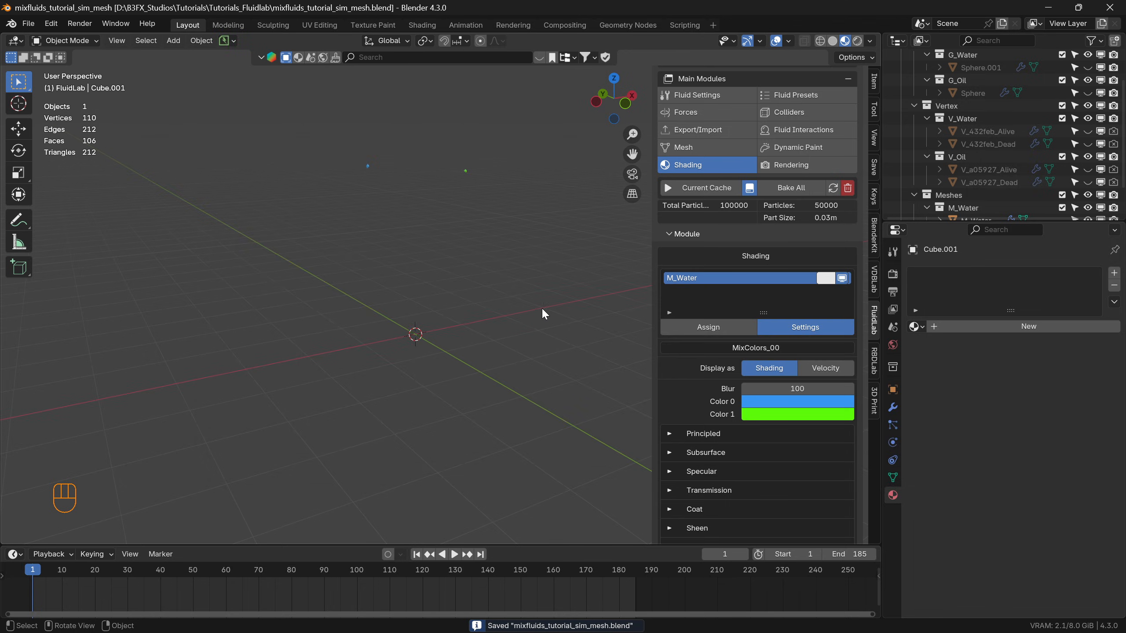
Play the simulation to frame 70 and assign the Water fluid material to the M_Water mesh.
click(455, 554)
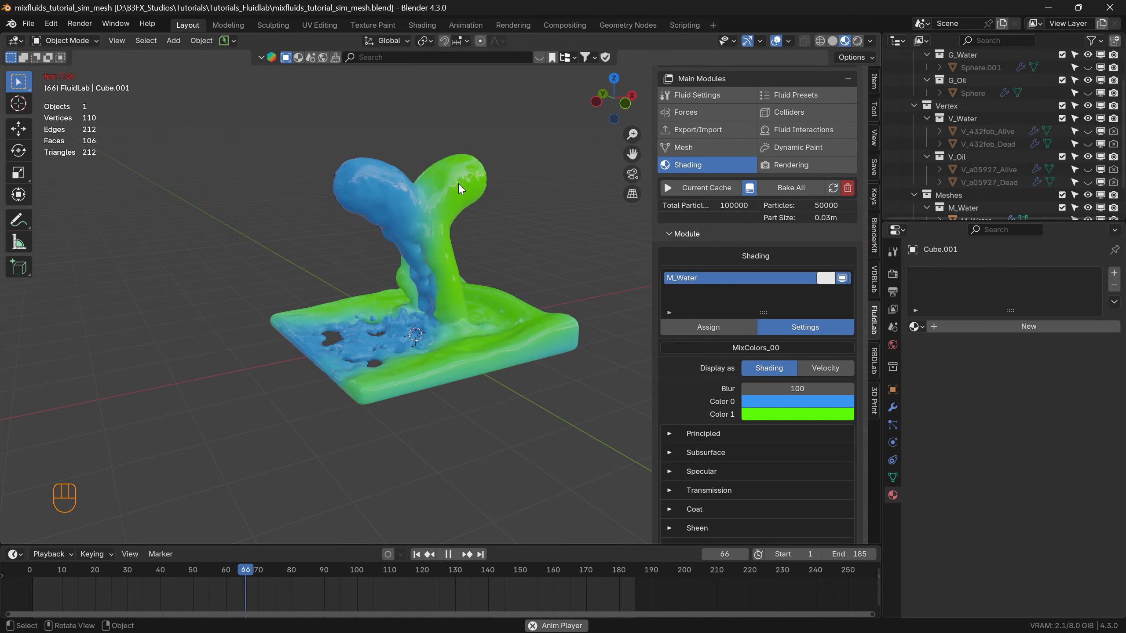
key(space)
click(708, 328)
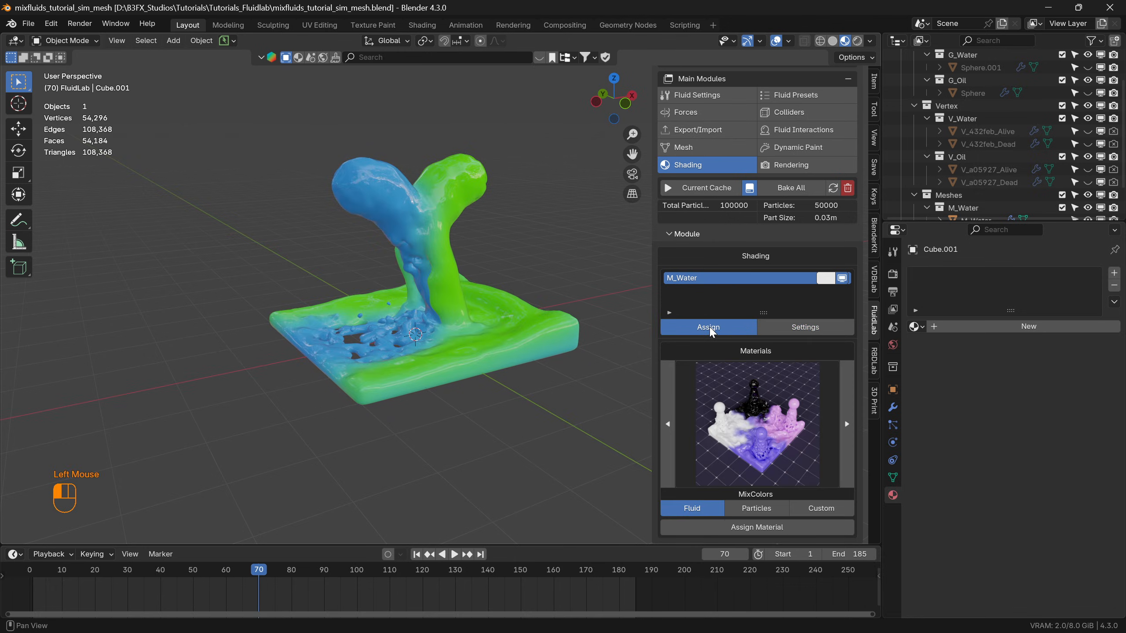
click(759, 427)
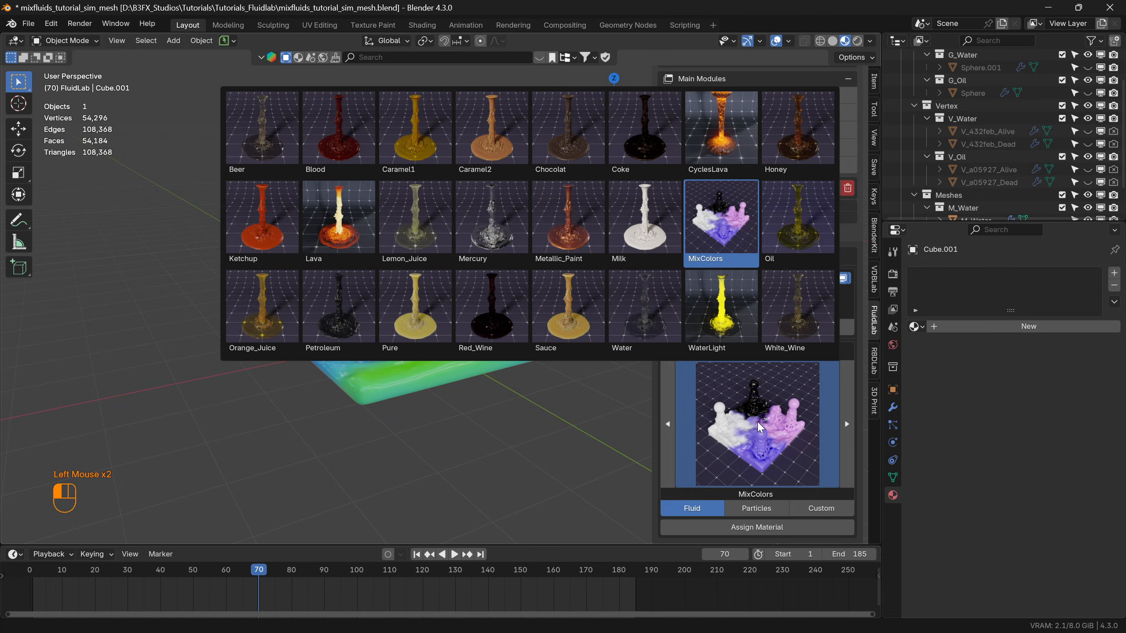
click(642, 310)
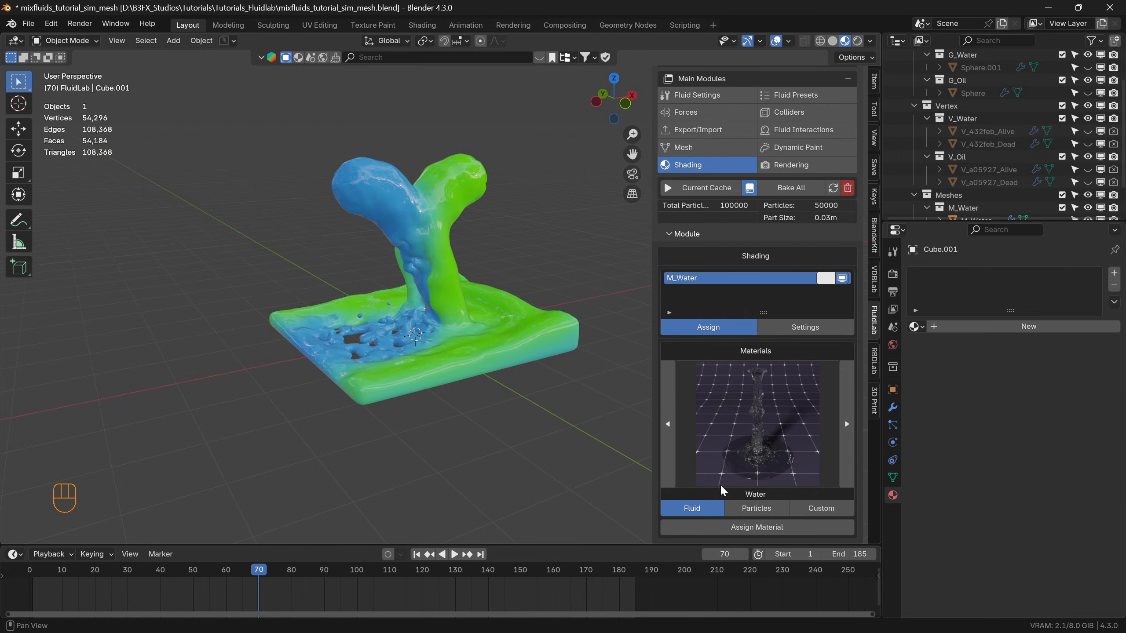
click(765, 527)
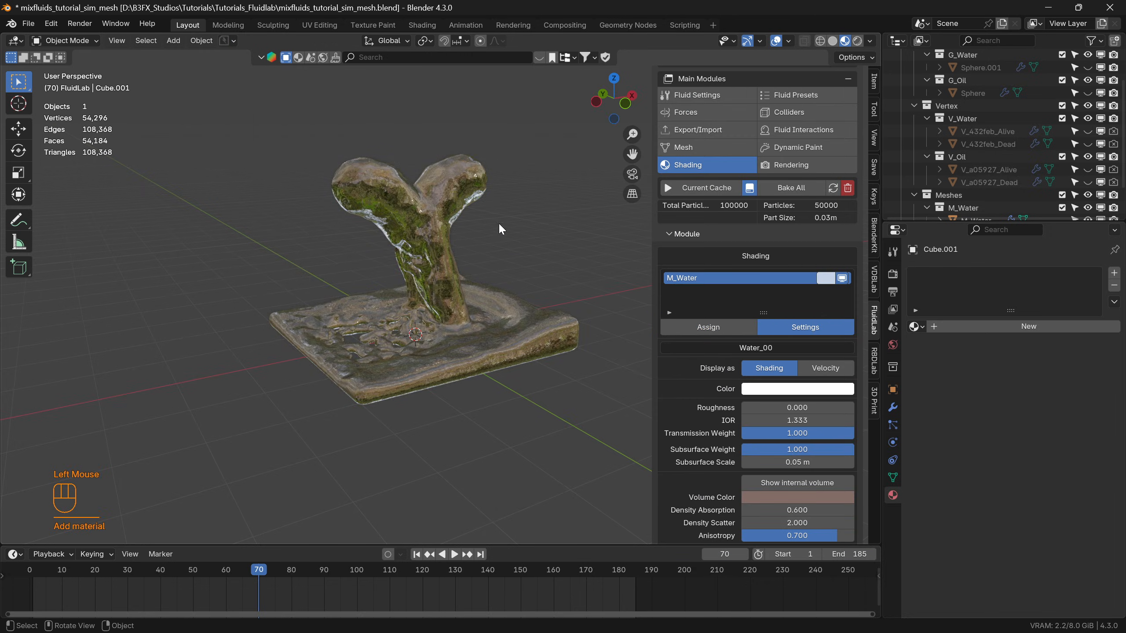
Assign the Oil fluid material to the M_Water mesh.
click(709, 328)
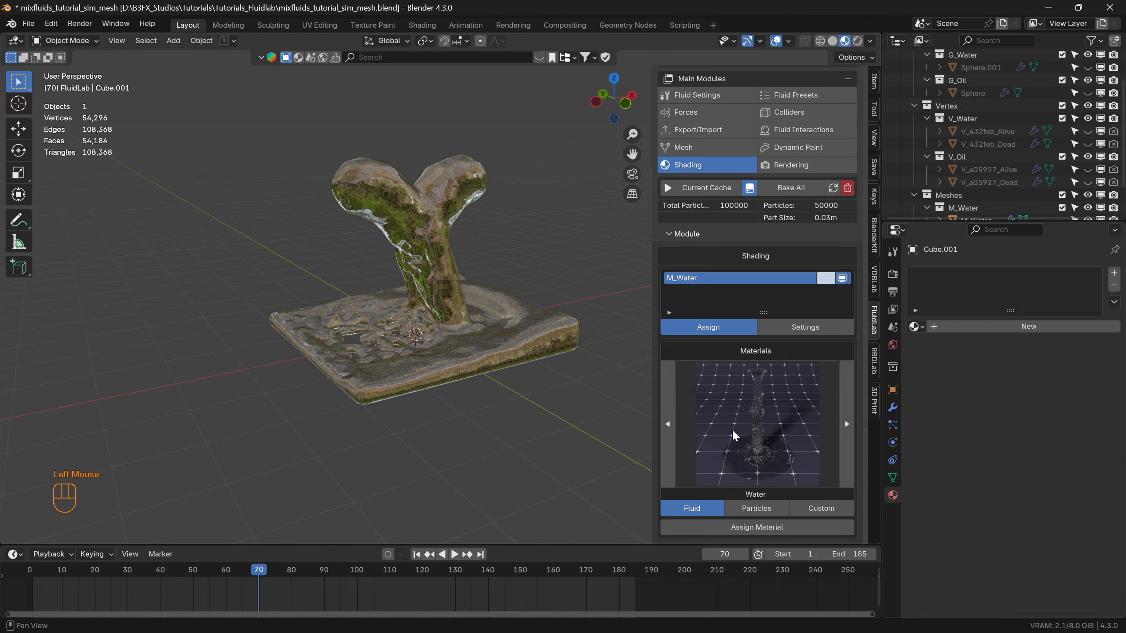
click(748, 437)
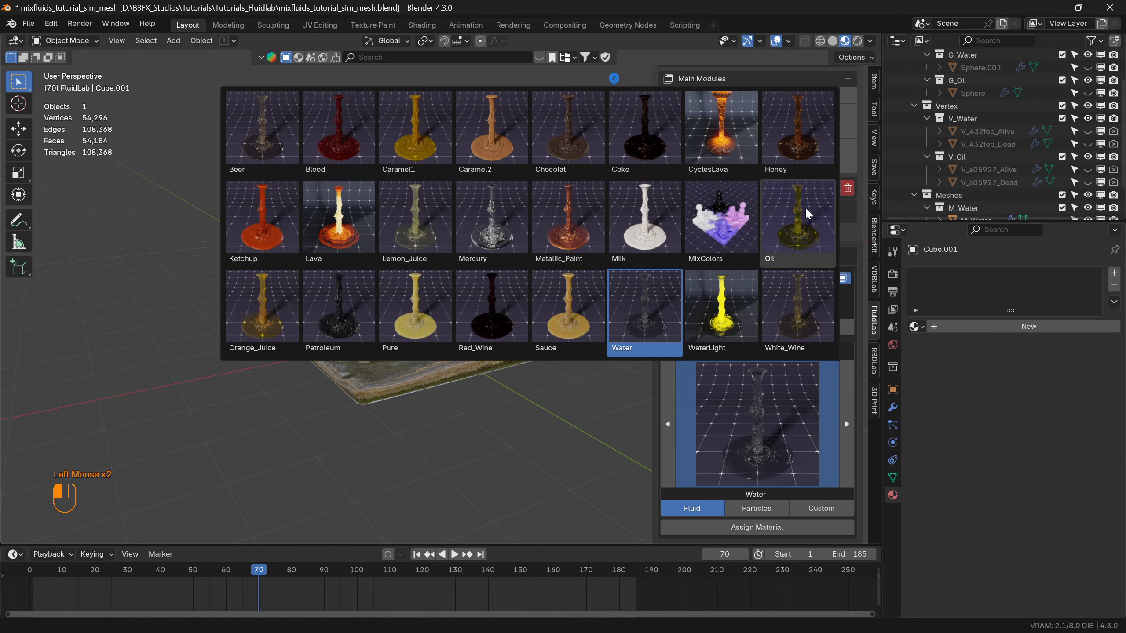
click(798, 217)
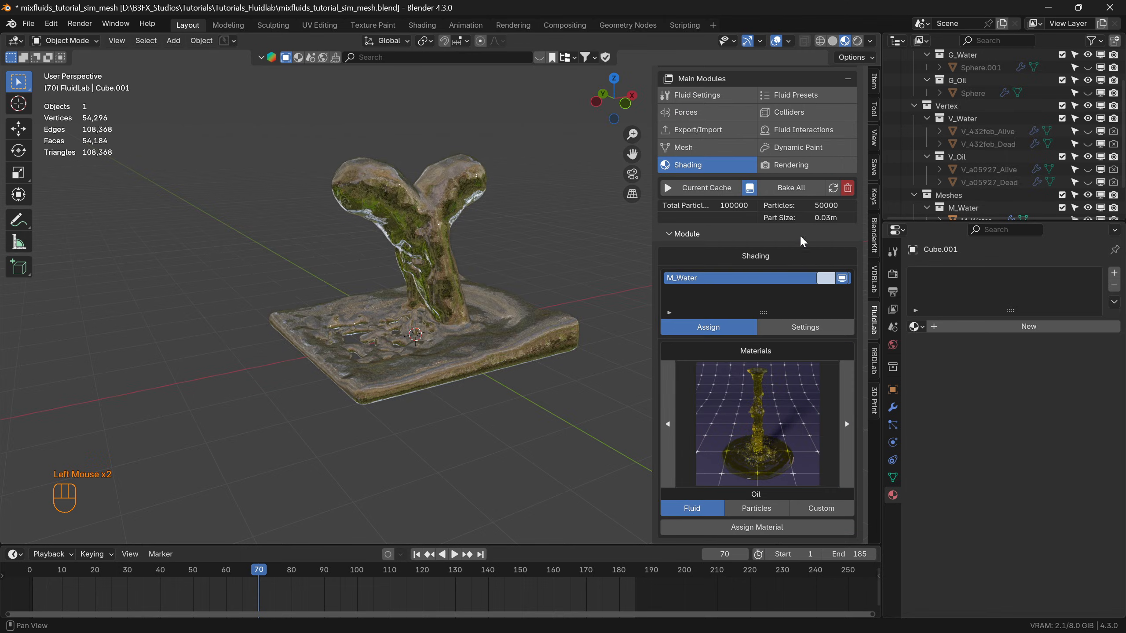
click(762, 528)
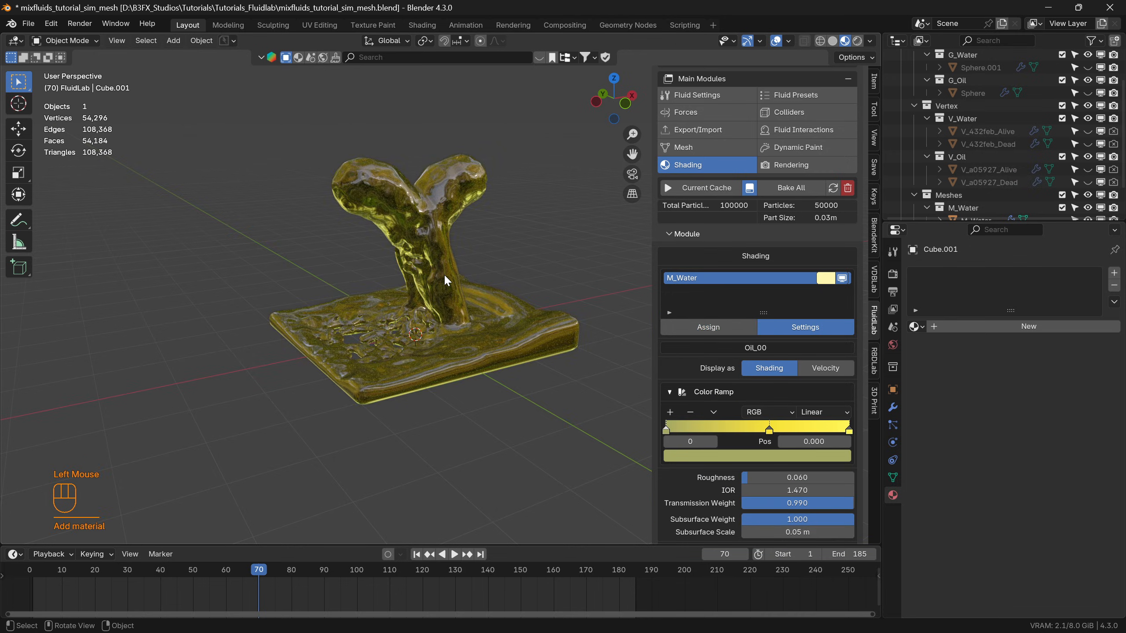
Switch to the Shading workspace with a taller shader editor and show the fluid in Material Preview shading.
click(426, 24)
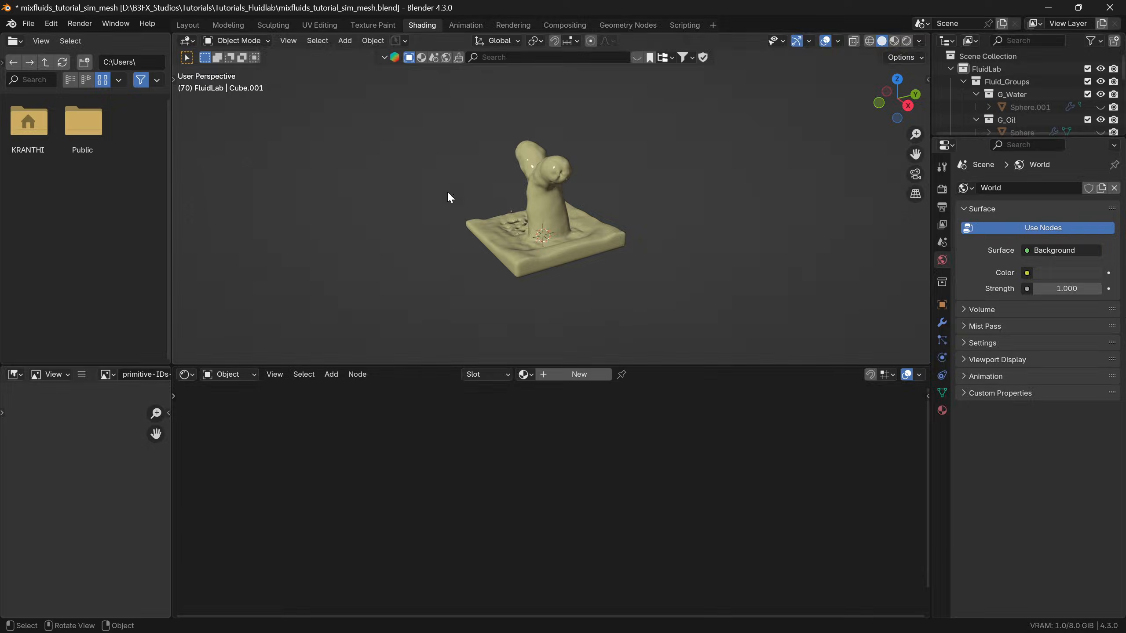
drag(707, 370, 718, 251)
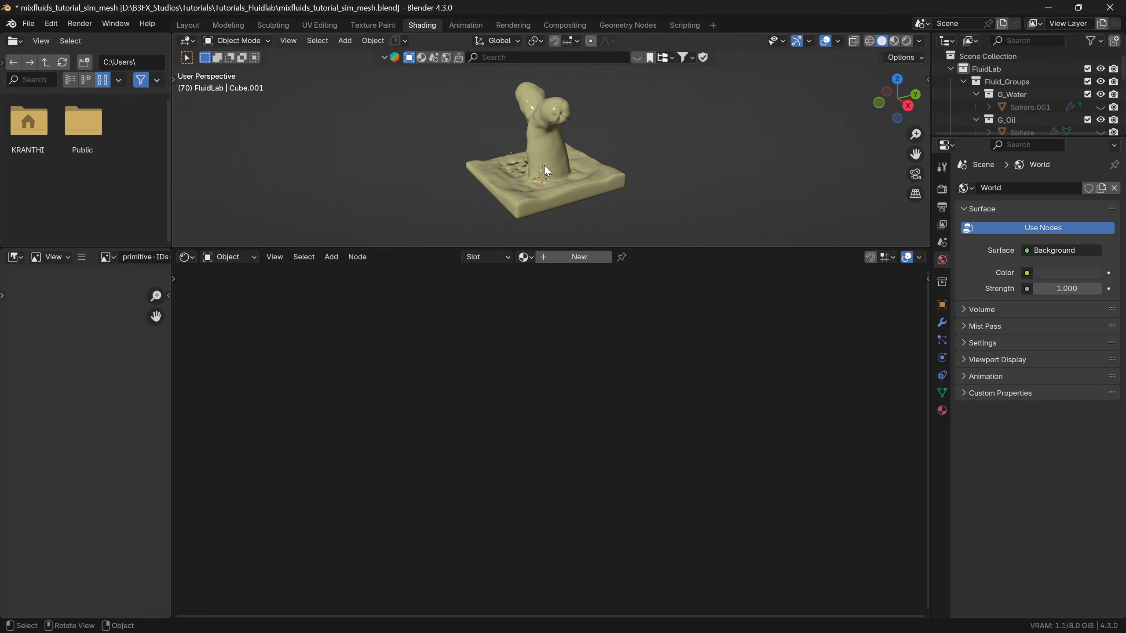
scroll(563, 168, up, 3)
middle_drag(561, 162, 410, 161)
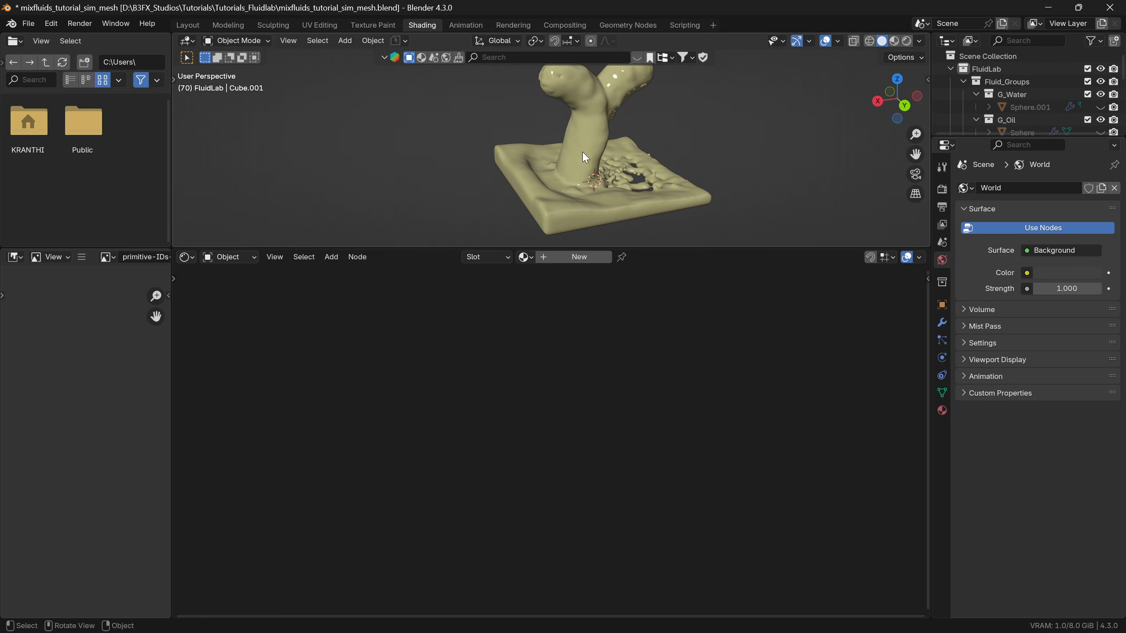
middle_drag(553, 168, 527, 167)
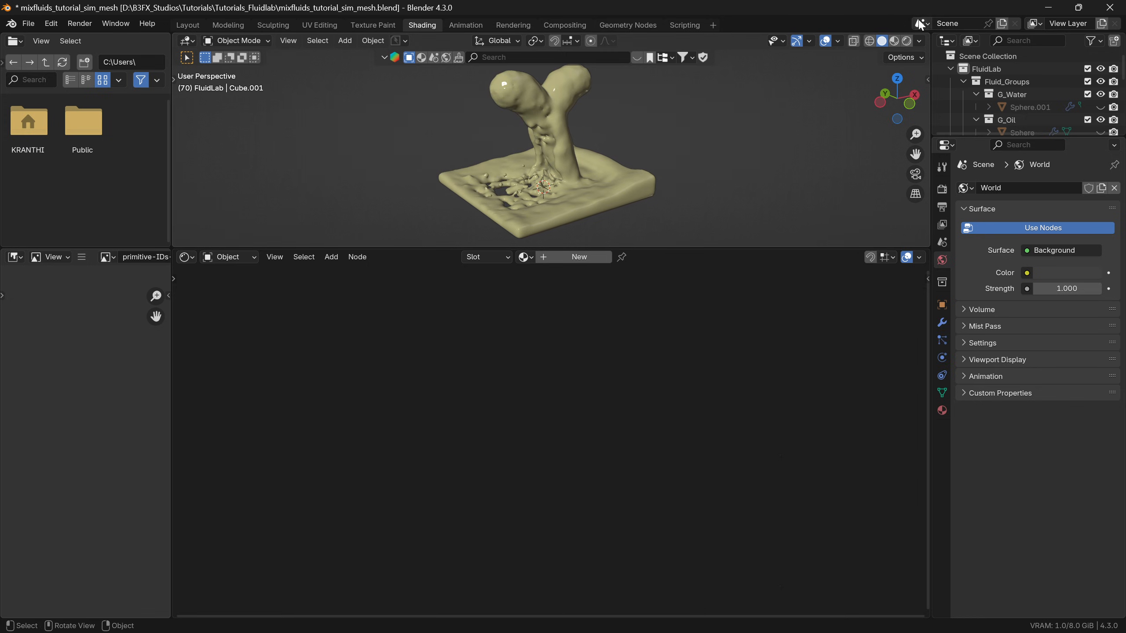
click(895, 42)
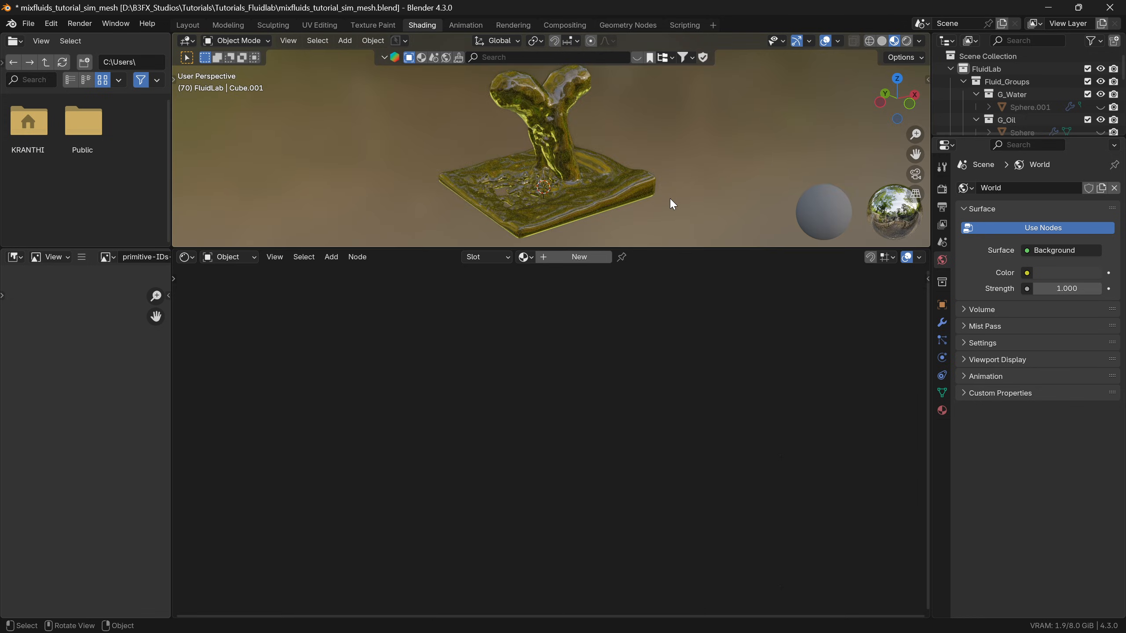
Select the M_Water mesh and separate the volume nodes from the surface shader nodes in its Oil_00 node tree.
click(531, 202)
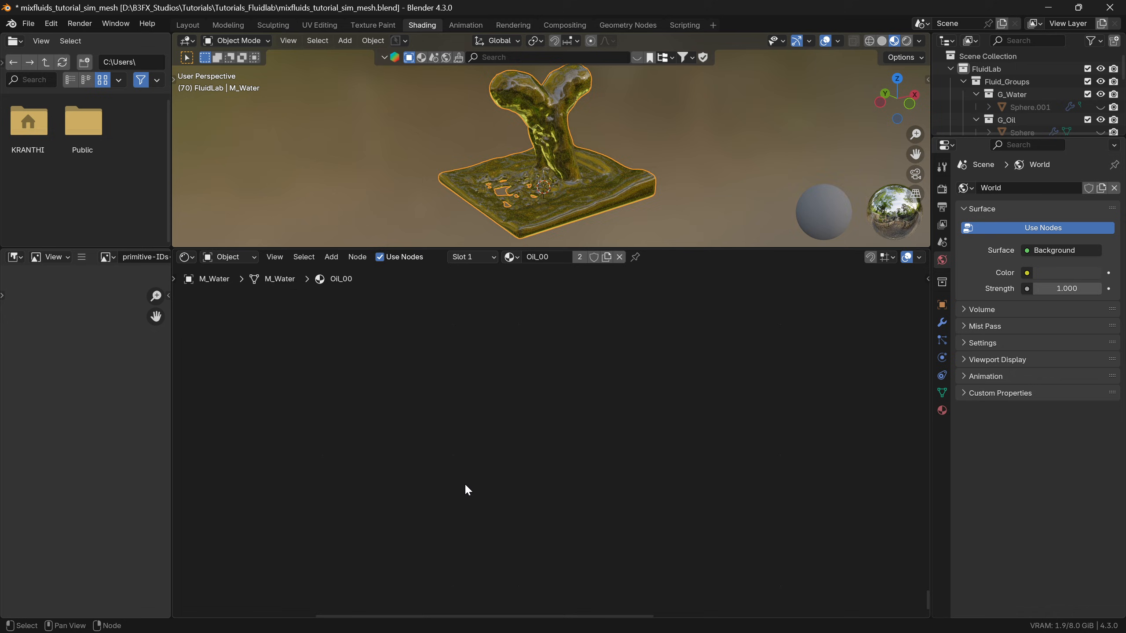
key(Home)
middle_drag(501, 487, 523, 509)
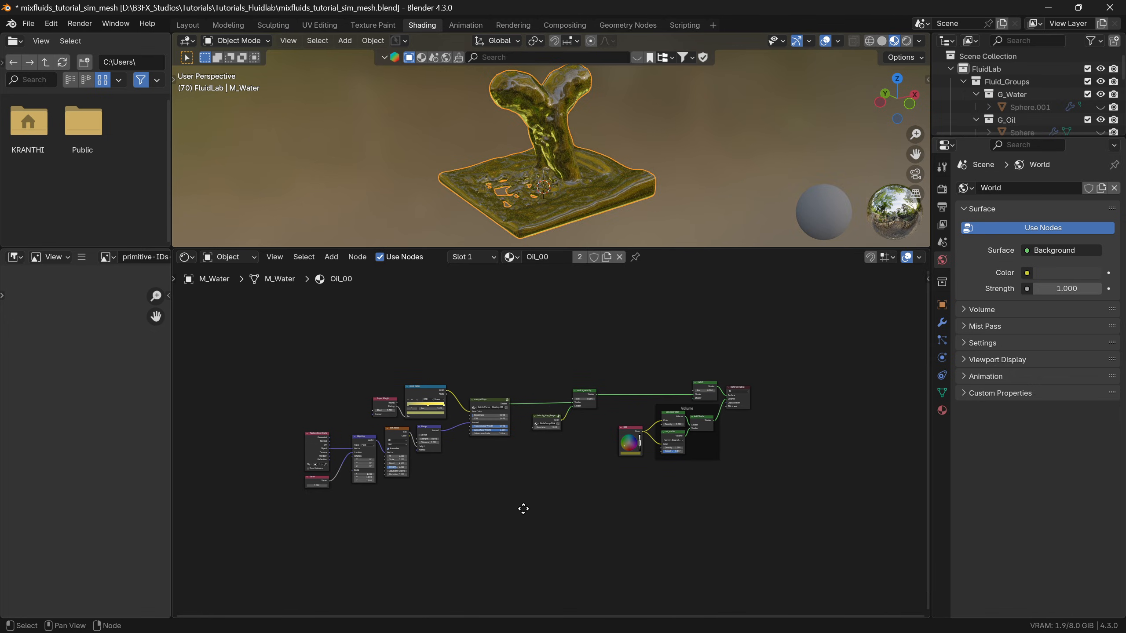
drag(736, 474, 599, 422)
drag(673, 415, 783, 523)
drag(704, 388, 651, 390)
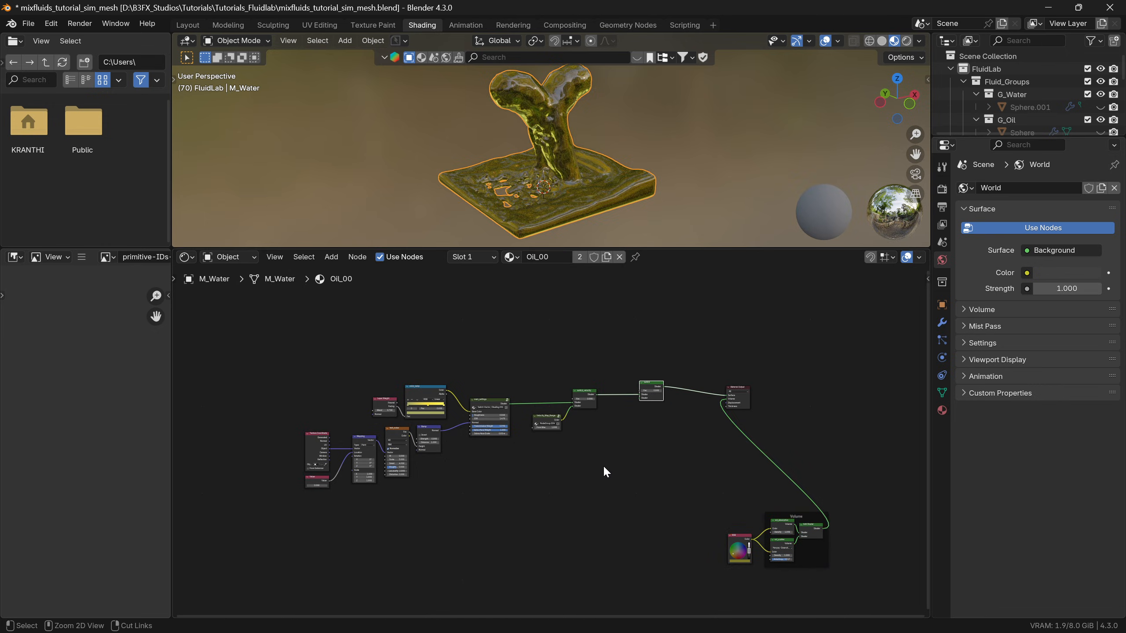
Maximize the shader editor and copy all Oil_00 surface shader nodes, leaving out the Material Output and volume nodes.
key(ctrl+space)
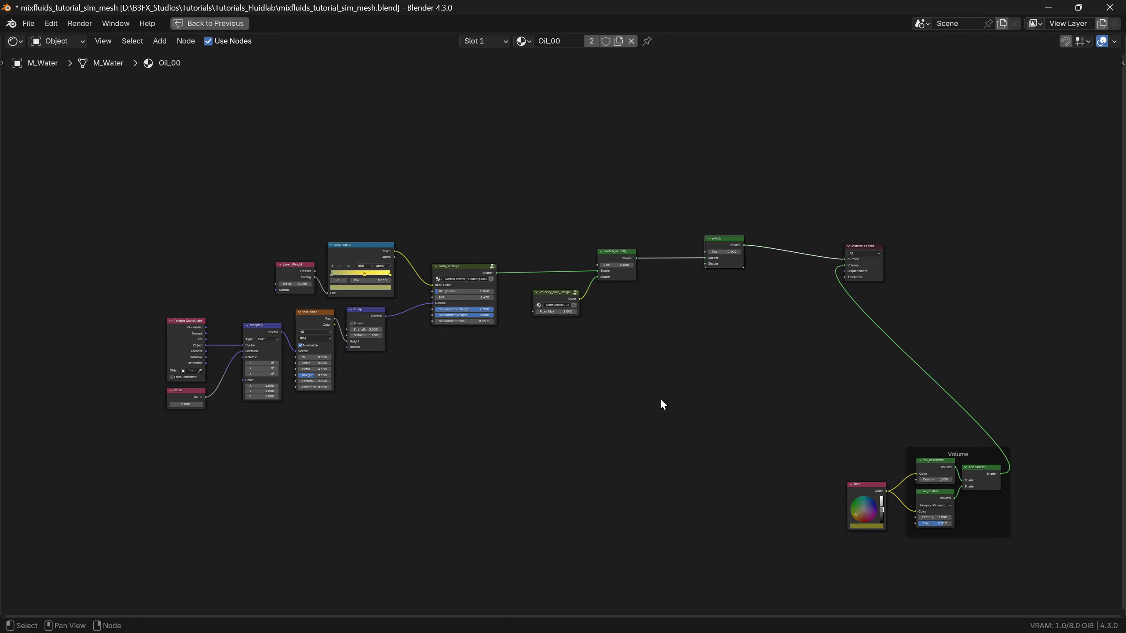
scroll(678, 344, up, 3)
scroll(676, 343, down, 1)
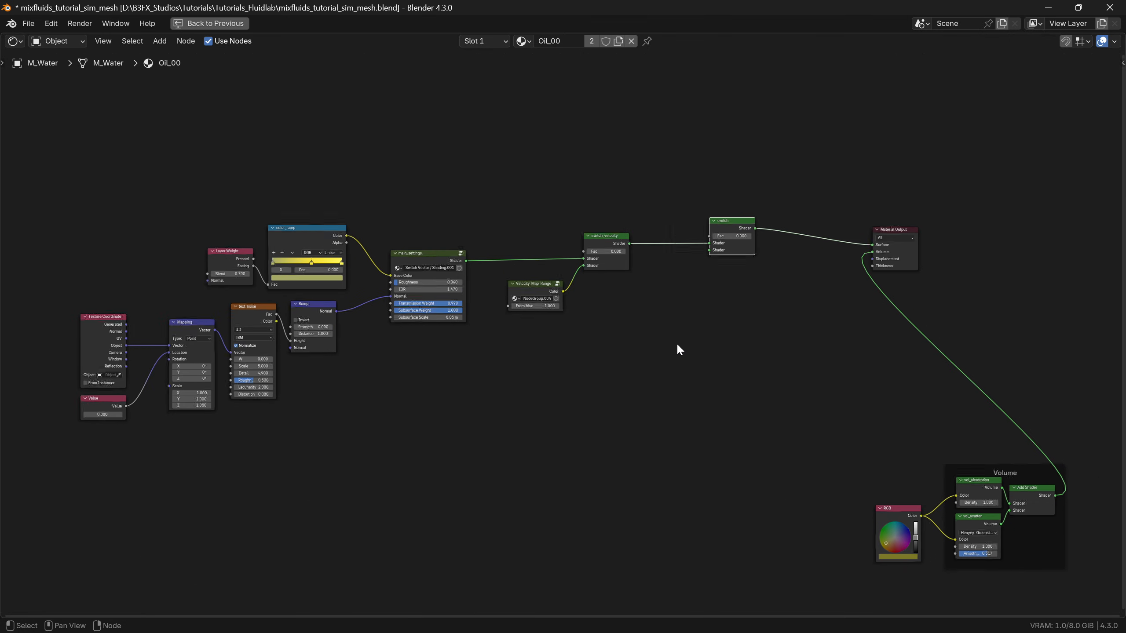
drag(24, 115, 770, 497)
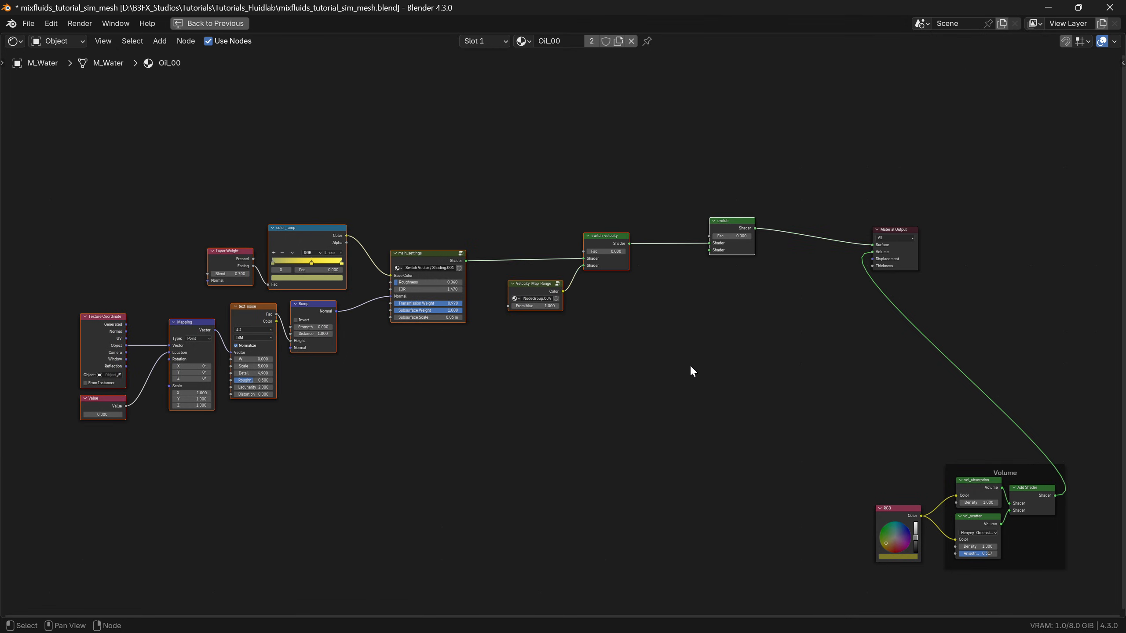
Switch the slot to the Water_00 material, move its volume nodes out of the way and paste the copied Oil_00 nodes.
click(523, 41)
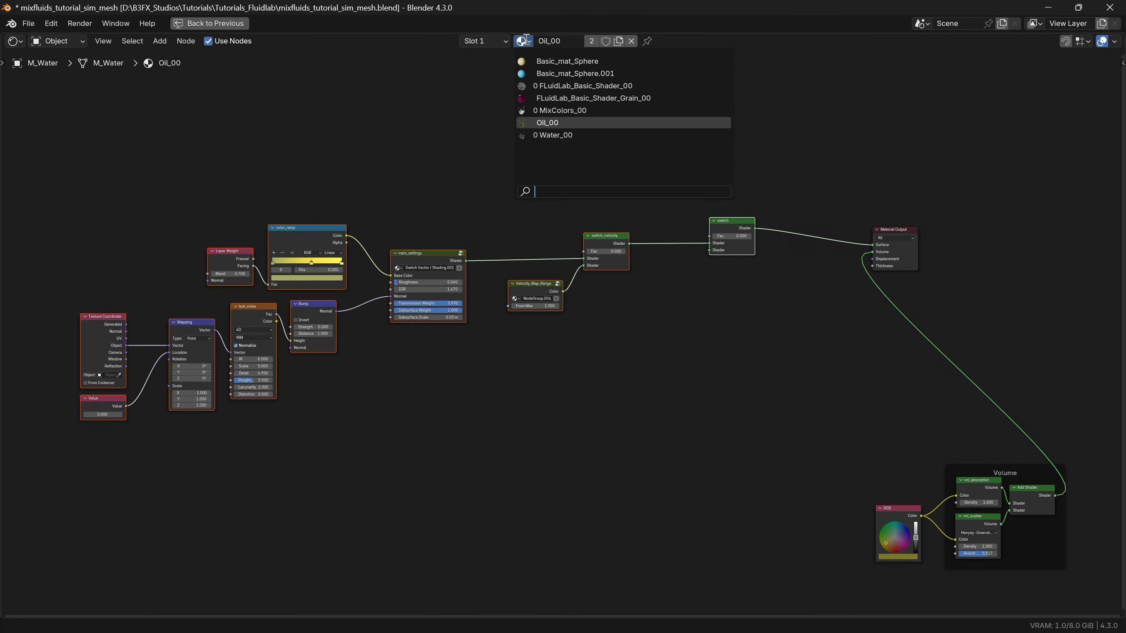
click(566, 135)
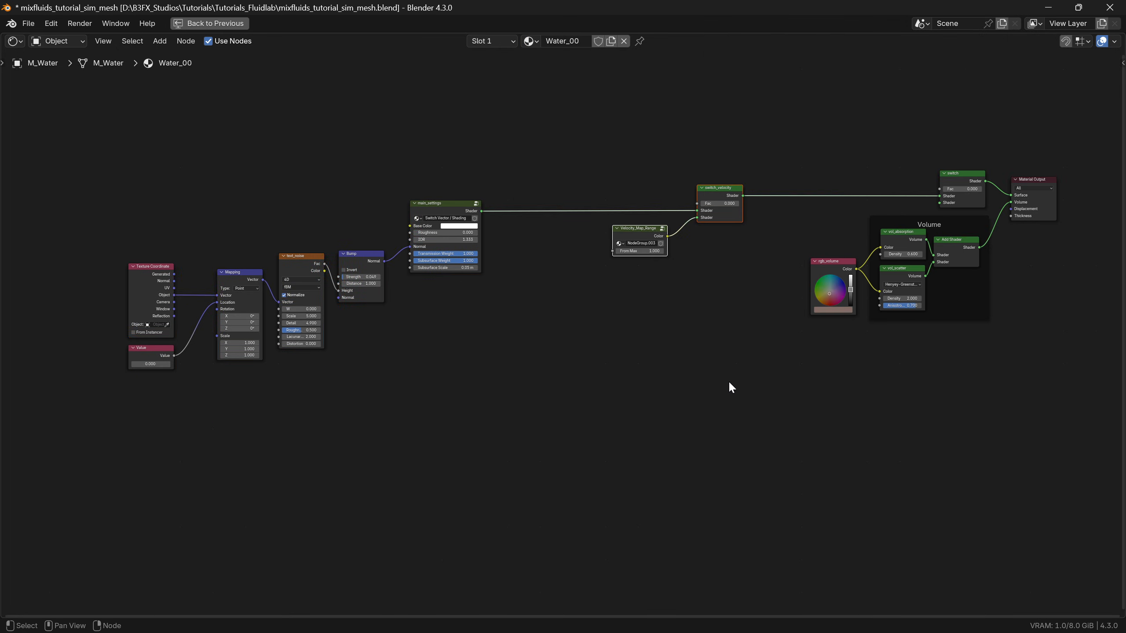
scroll(660, 398, down, 1)
drag(1042, 407, 700, 248)
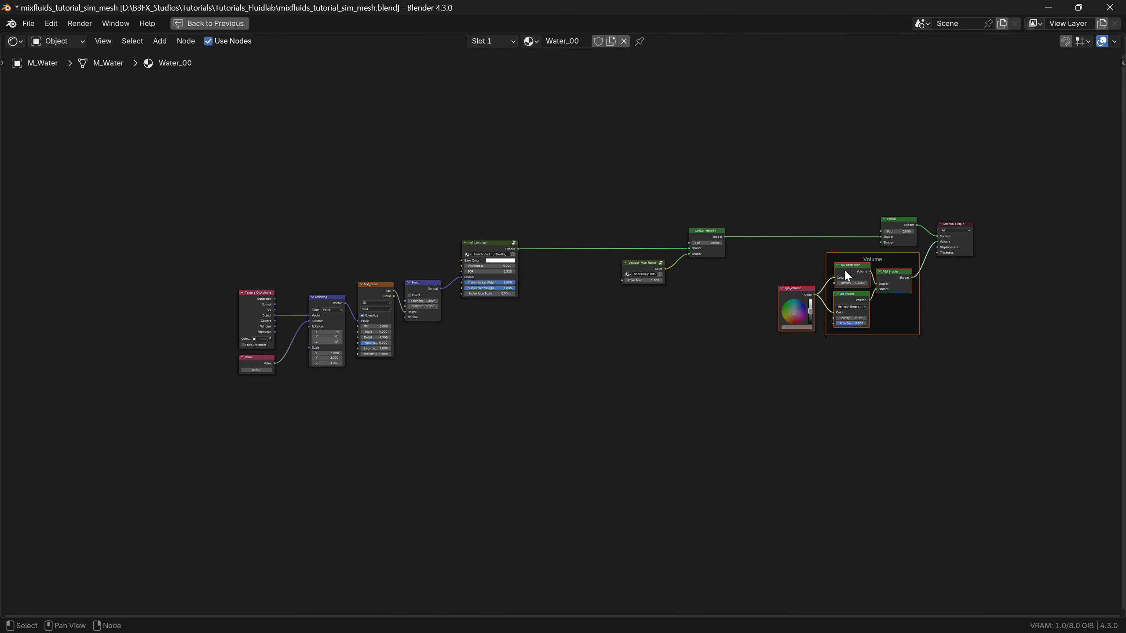
drag(859, 257, 1037, 419)
key(ctrl+v)
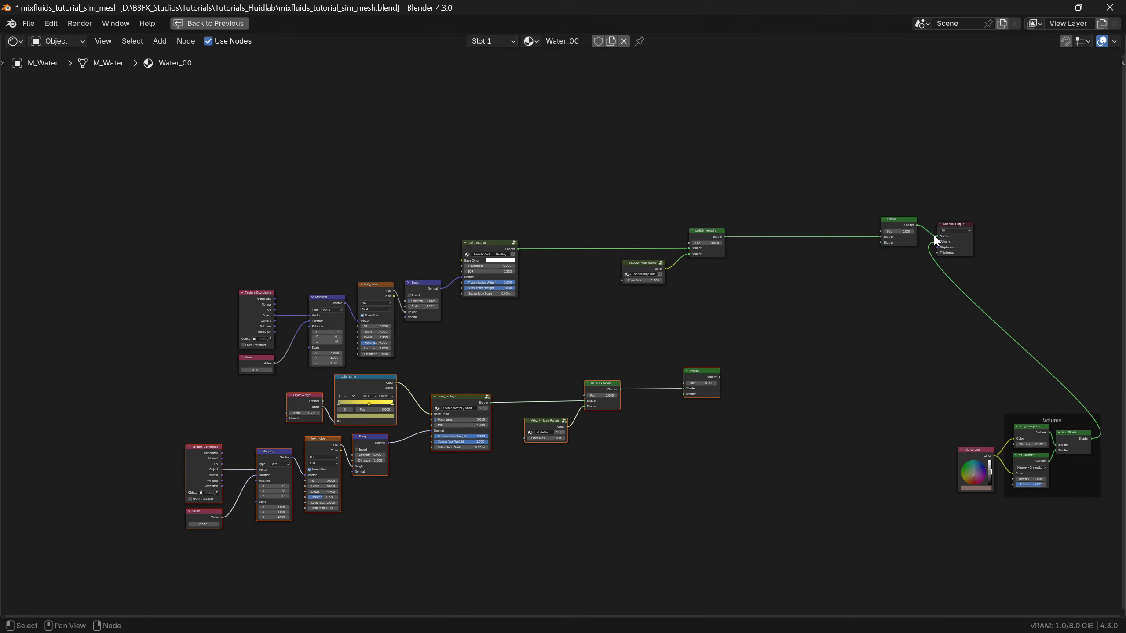
Detach the water switch node from Material Output and move it with the velocity nodes closer to main_settings.
drag(937, 236, 781, 242)
drag(540, 194, 851, 343)
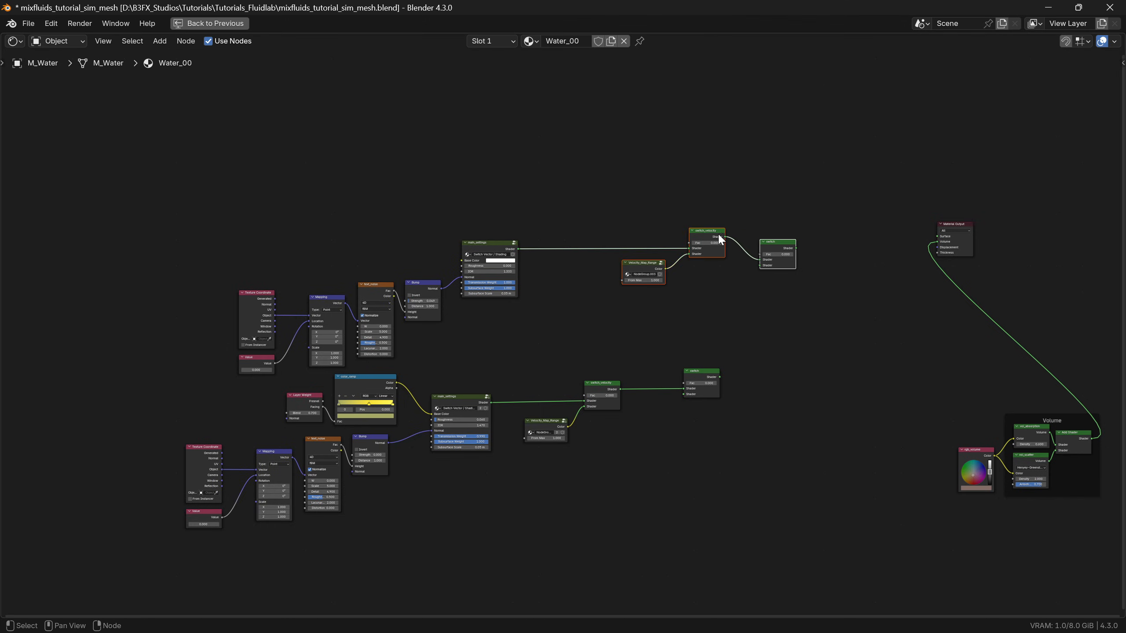
drag(717, 236, 643, 244)
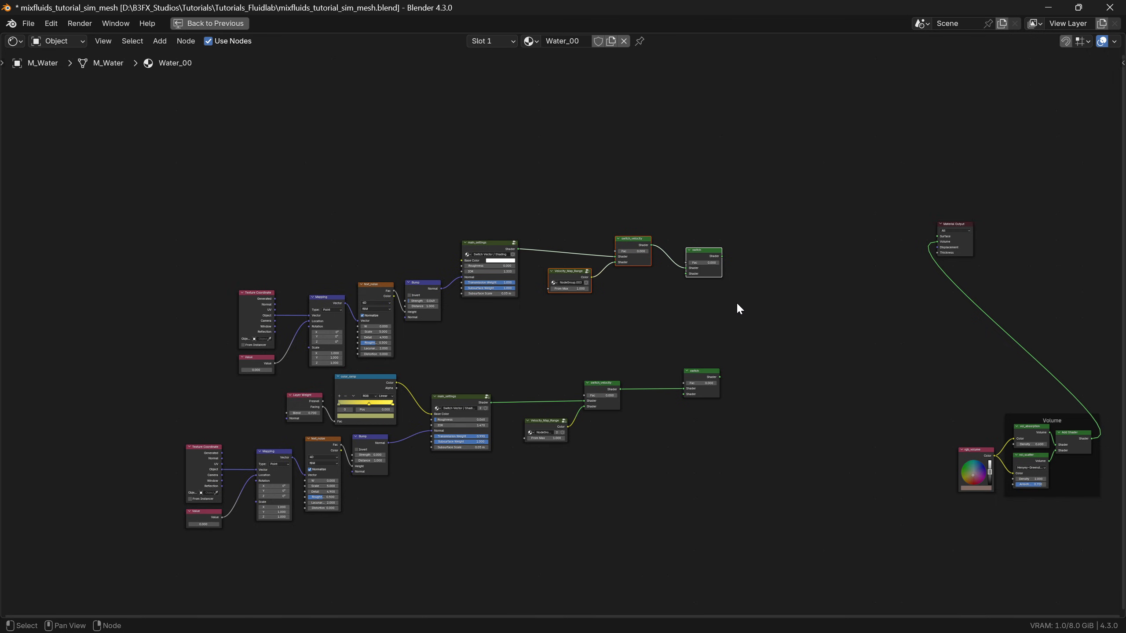
Add a Mix Shader node and connect the water switch to its first shader input and the oil switch to its second.
scroll(735, 297, up, 4)
middle_drag(728, 332, 562, 303)
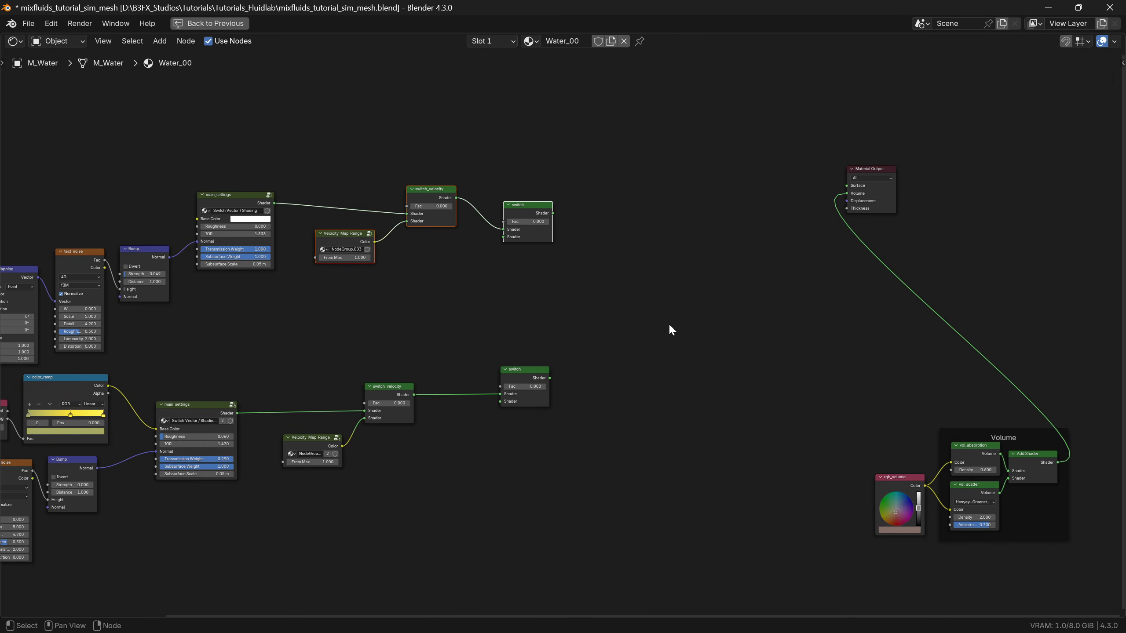
key(shift+a)
click(671, 326)
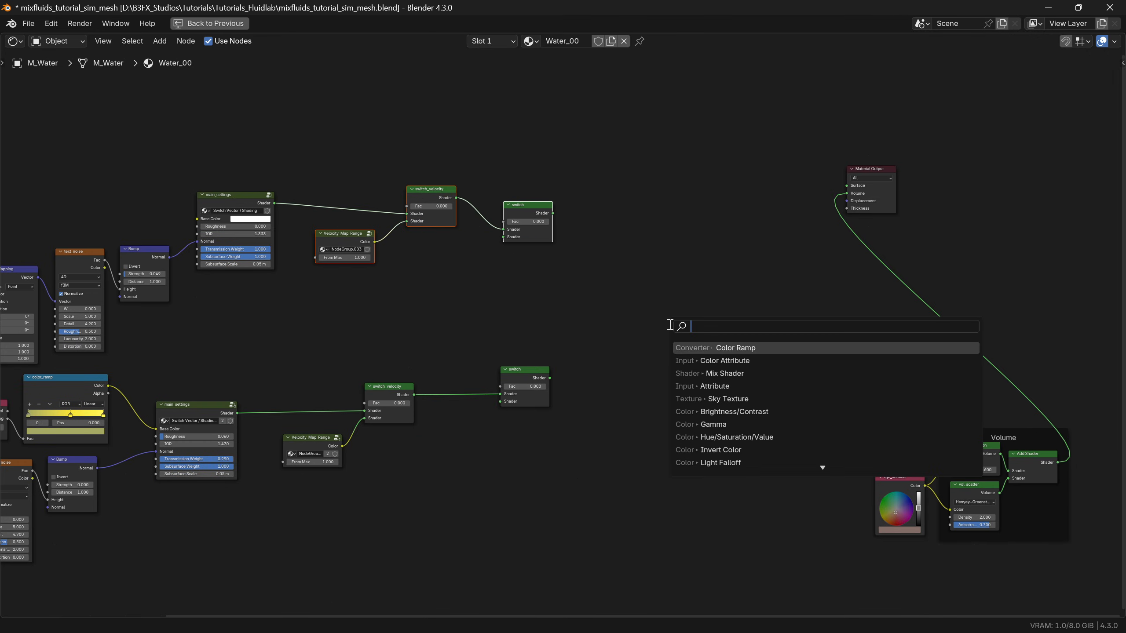
click(745, 373)
click(709, 350)
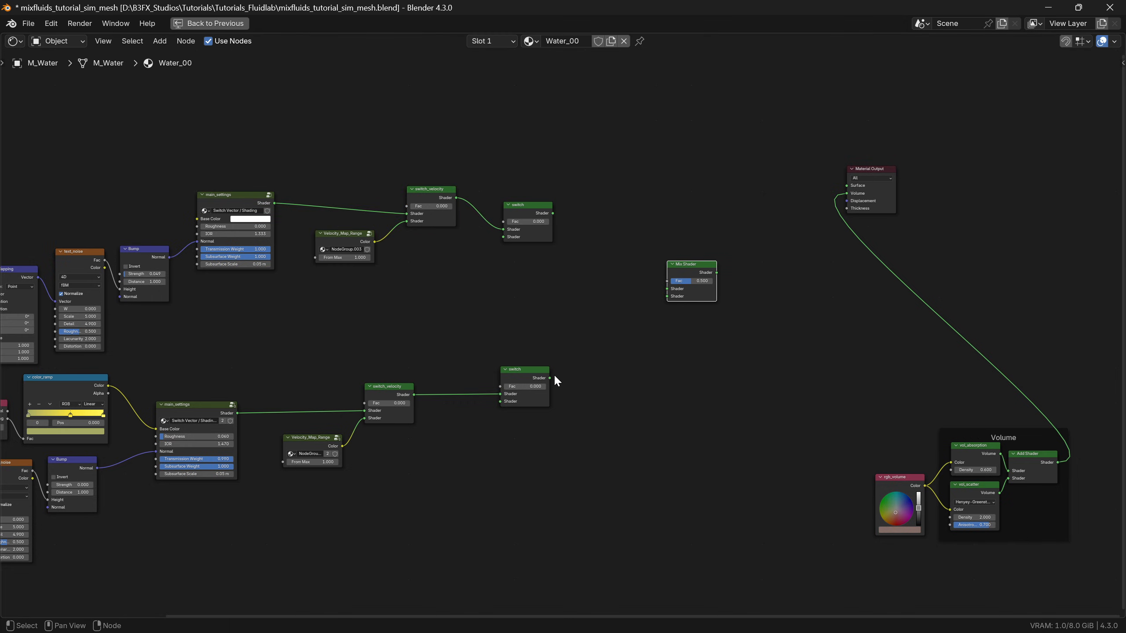
drag(550, 378, 667, 296)
drag(553, 213, 667, 289)
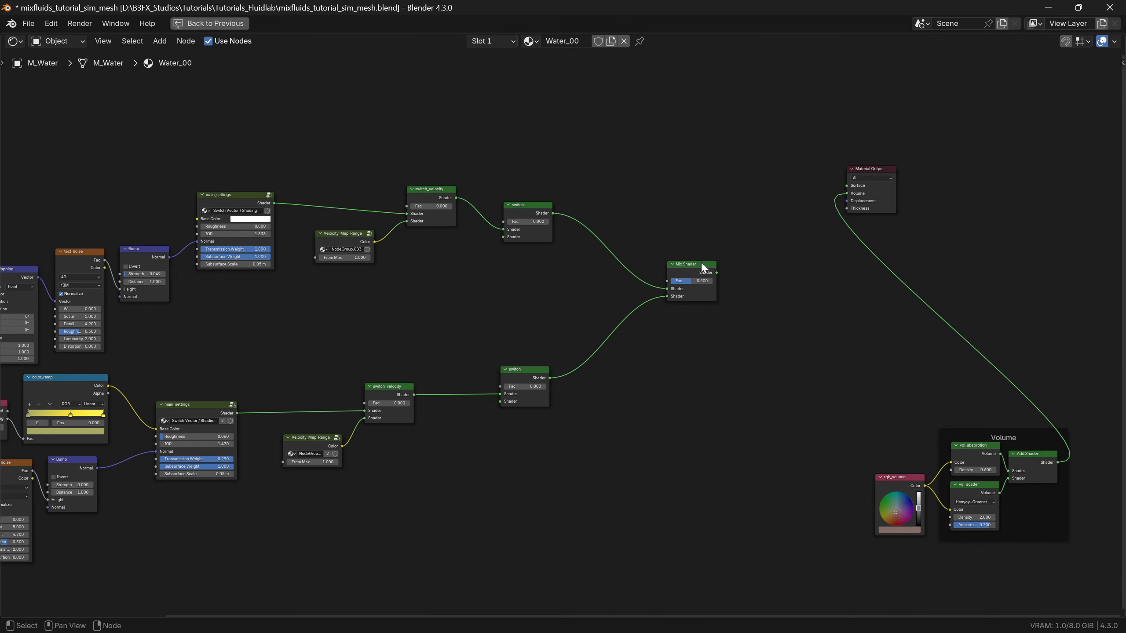
Add a Color Attribute node between the water and oil branches and set its attribute to fl_color.
key(shift+a)
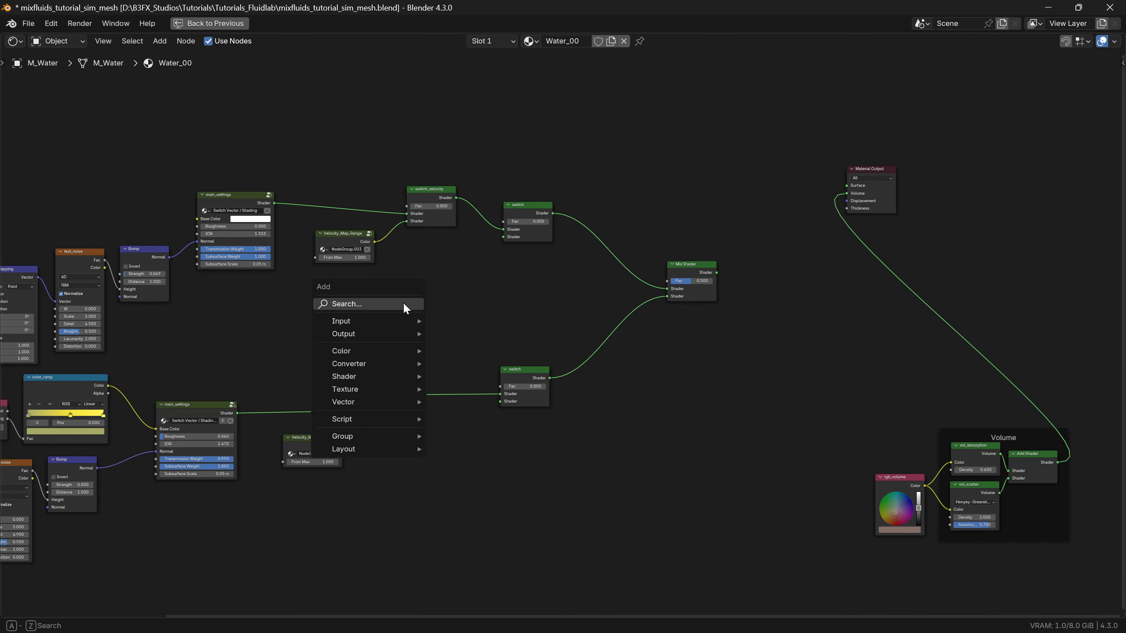
click(403, 303)
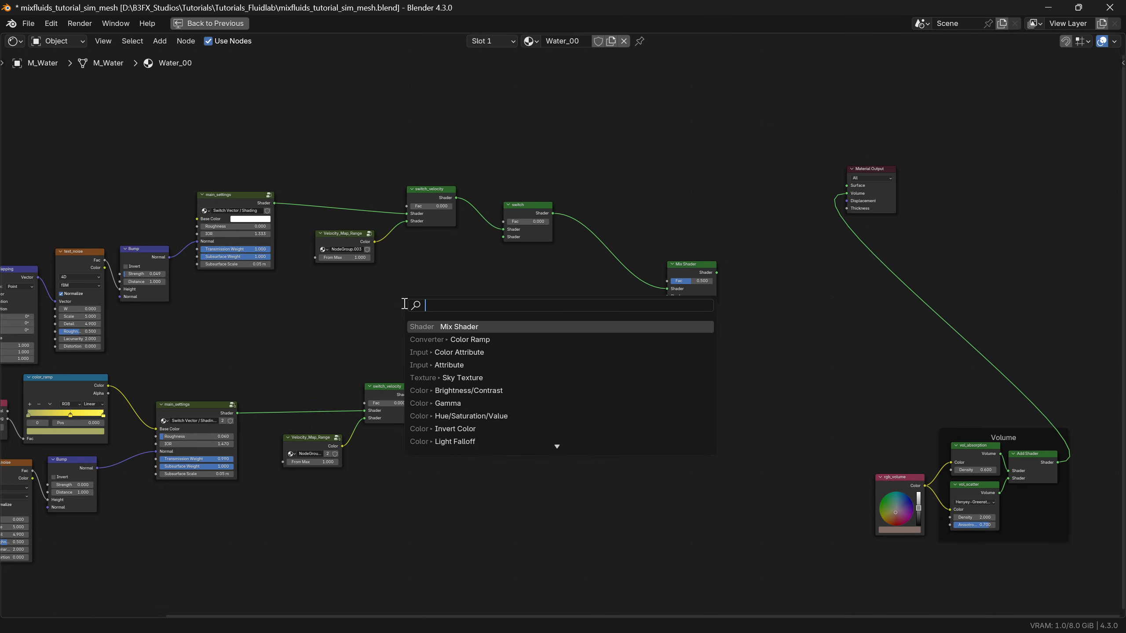
click(469, 354)
click(443, 292)
scroll(470, 295, up, 3)
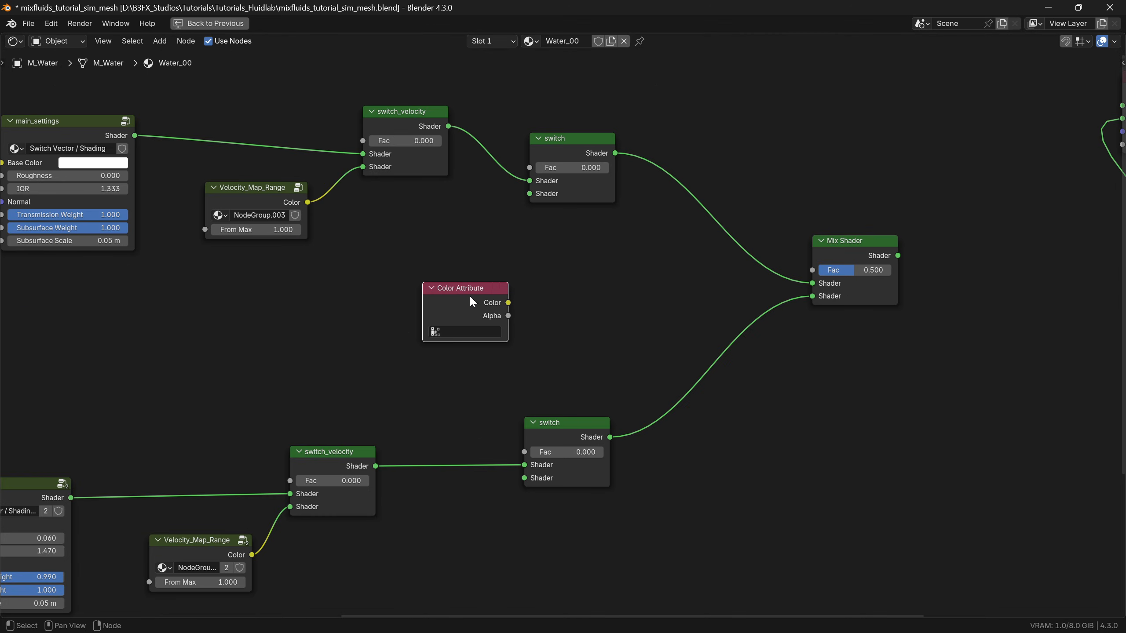
click(472, 332)
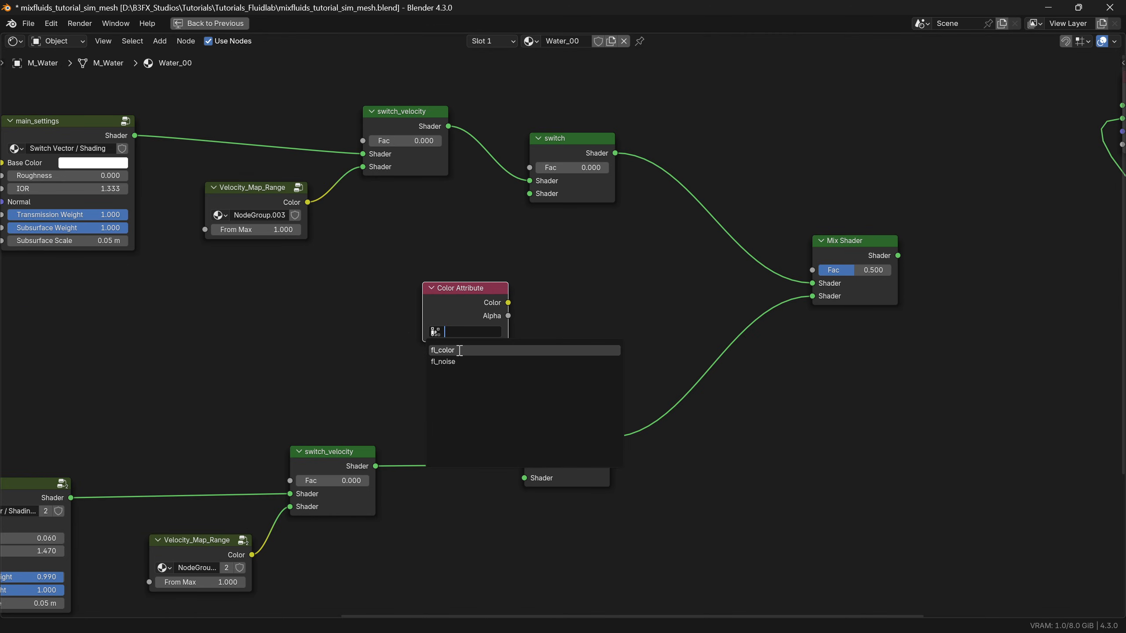
click(461, 351)
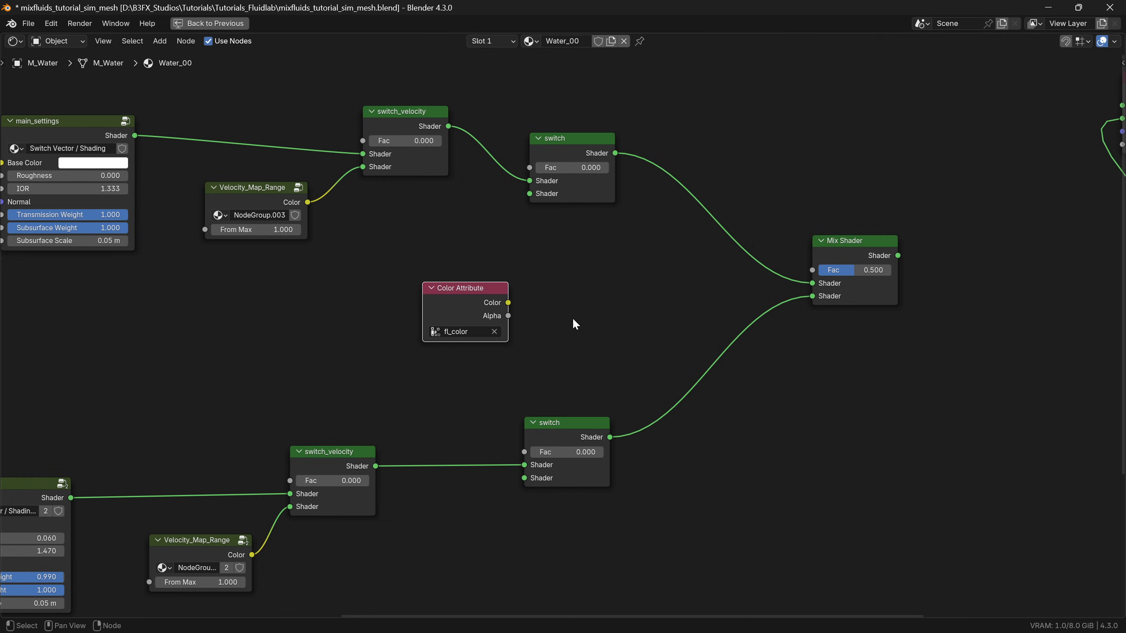
Add a Color Ramp node and wire it between the fl_color attribute's Color output and the Mix Shader's Fac input.
key(shift+a)
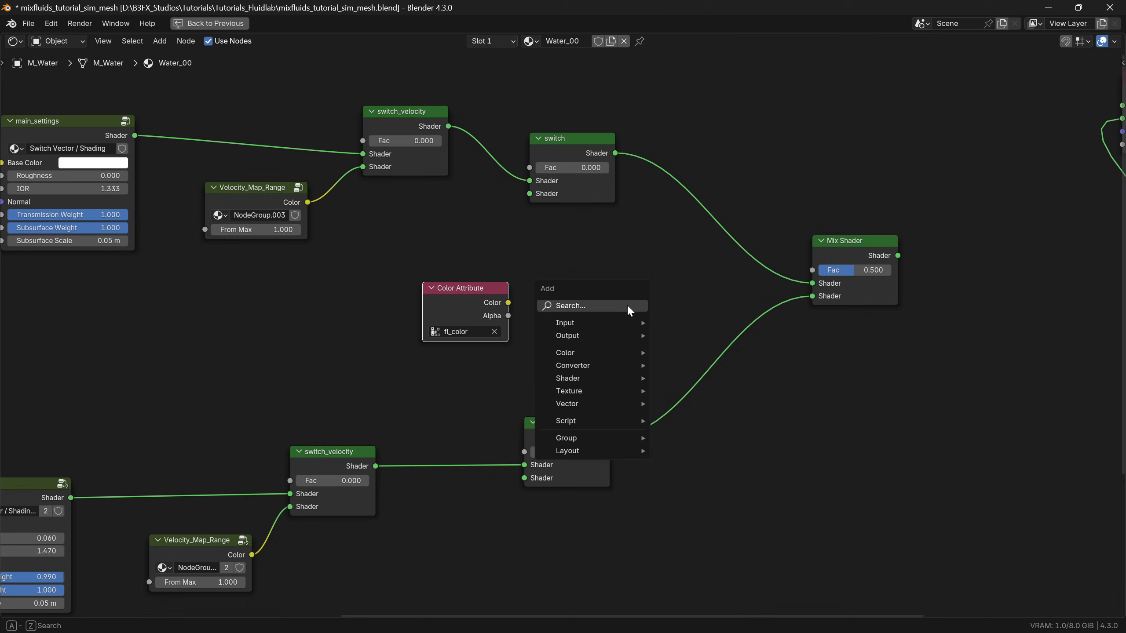
click(628, 306)
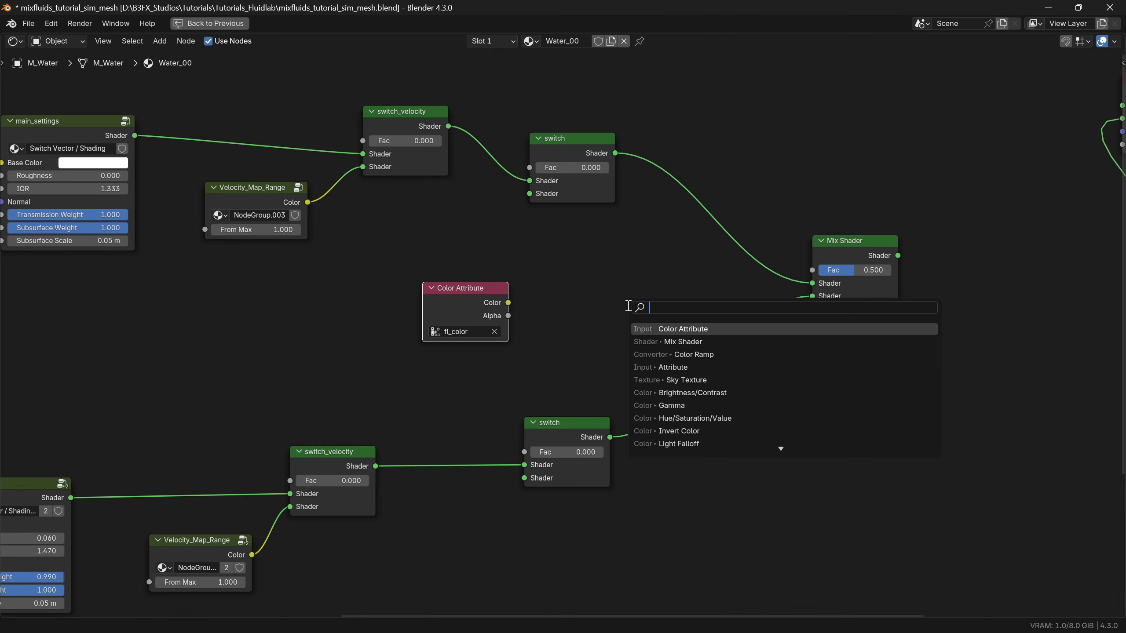
click(717, 354)
click(546, 233)
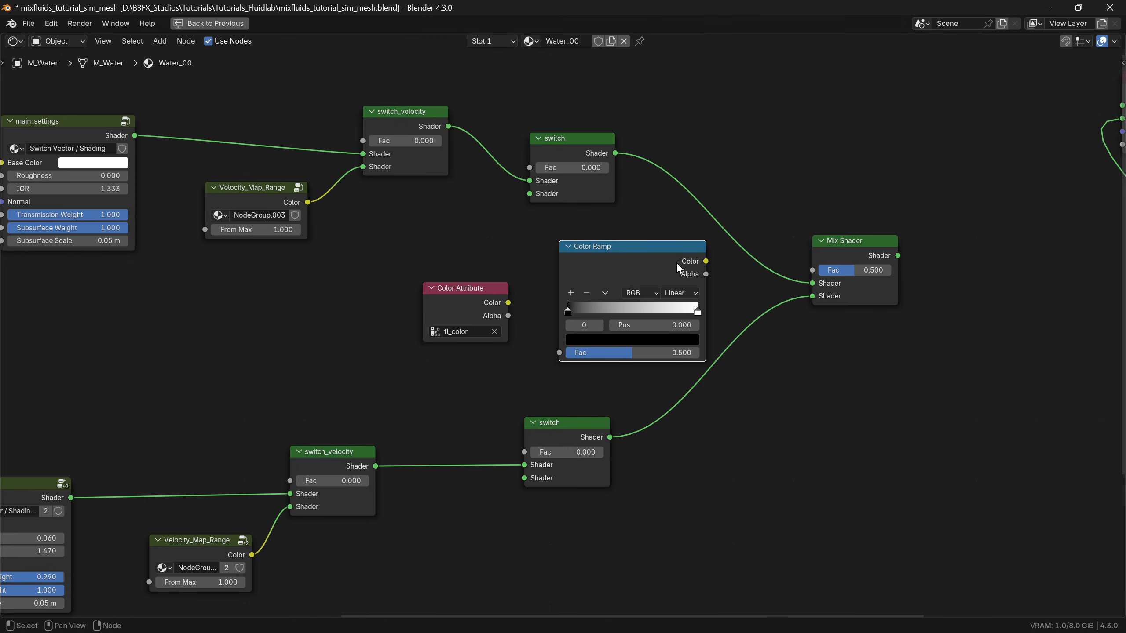
drag(508, 302, 570, 348)
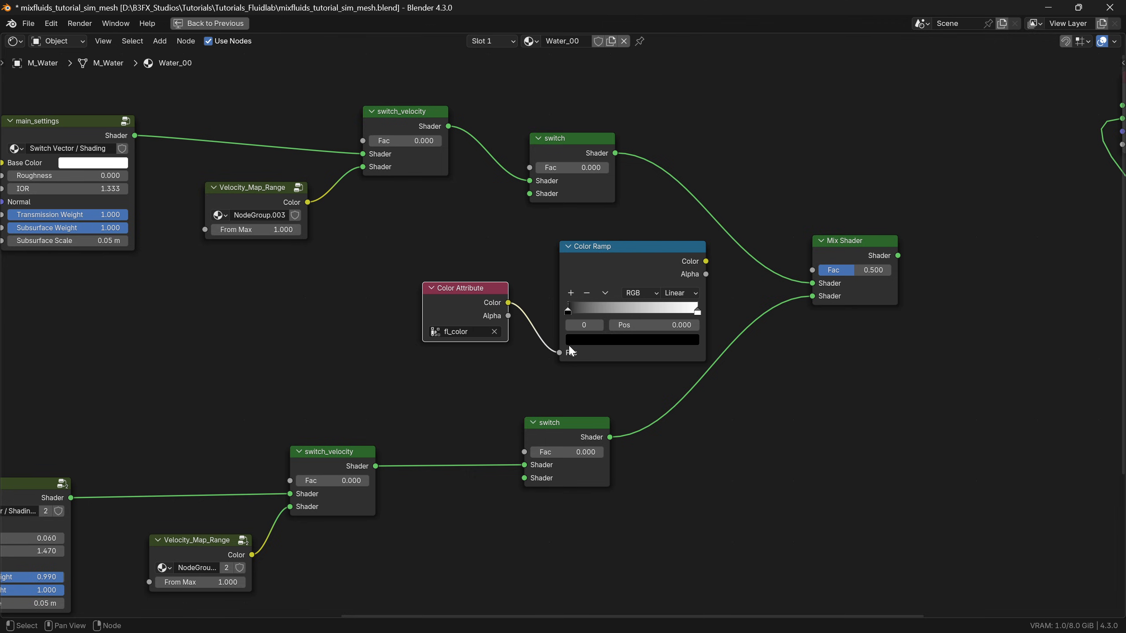
drag(705, 261, 746, 257)
drag(813, 278, 812, 271)
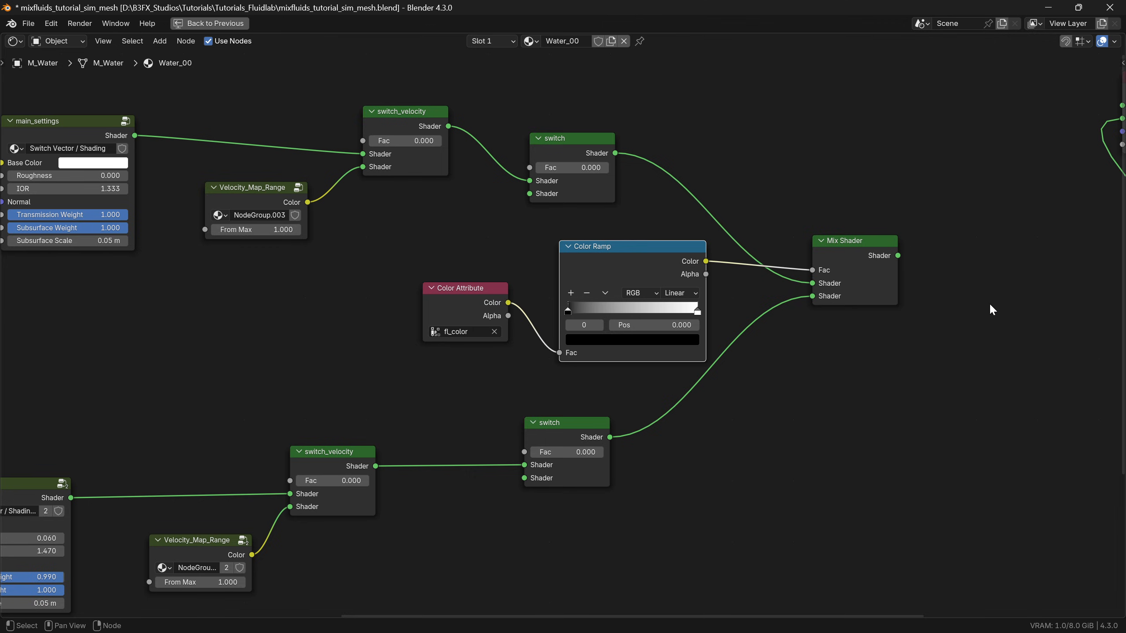
Connect the Mix Shader to the Material Output's Surface input and move the volume nodes closer to the rest of the tree.
middle_drag(991, 311, 735, 364)
drag(649, 310, 873, 162)
scroll(637, 427, down, 2)
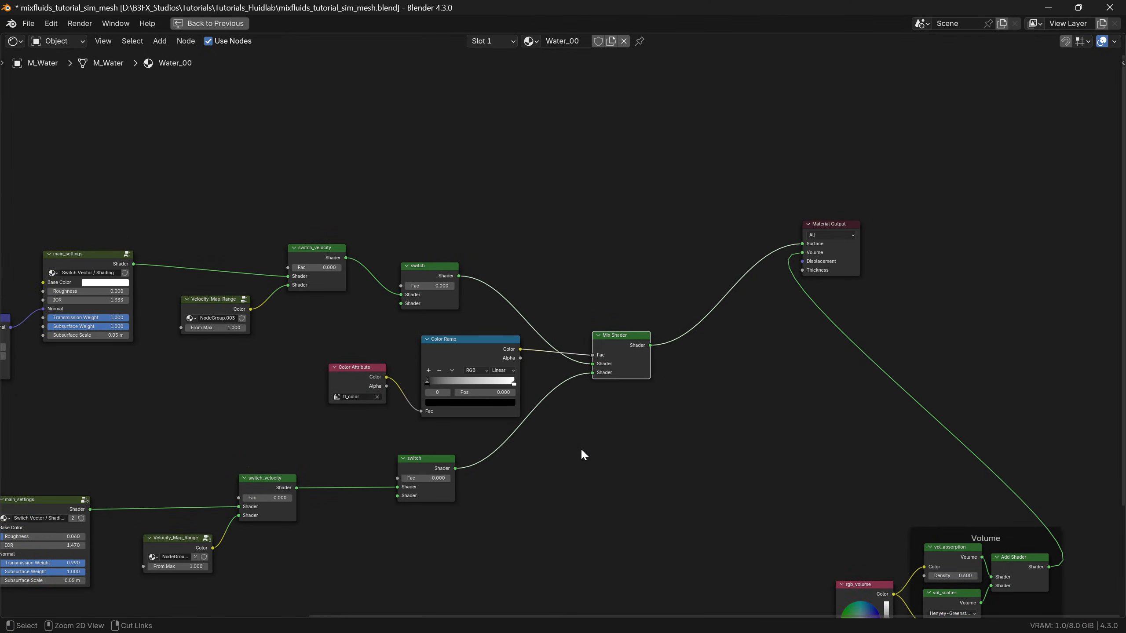
key(ctrl+space)
key(Home)
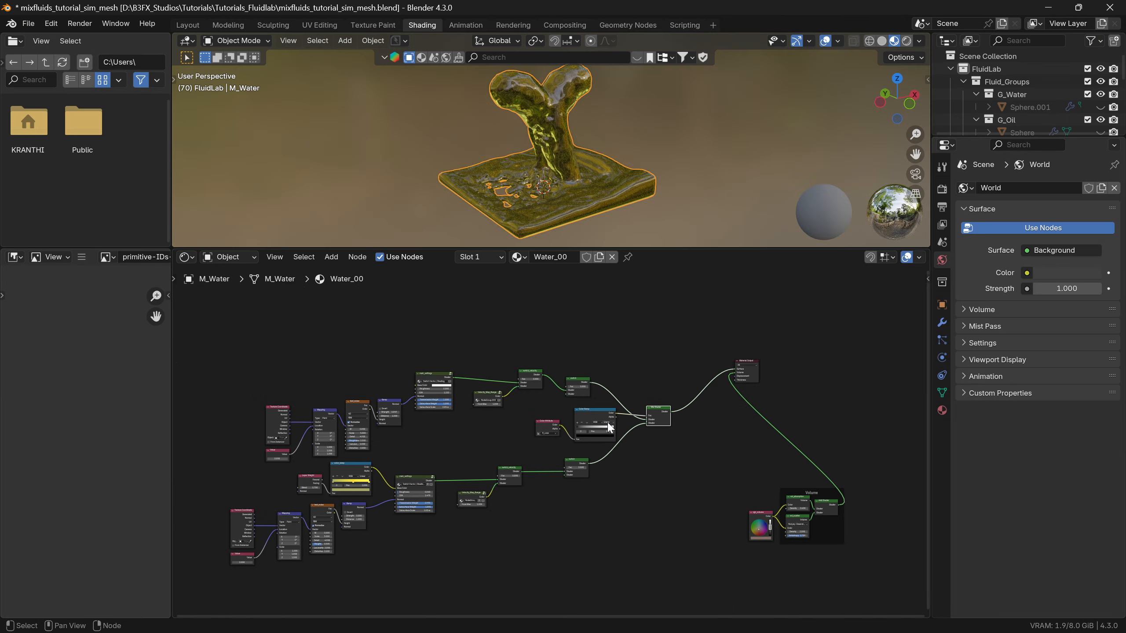
drag(871, 566, 723, 465)
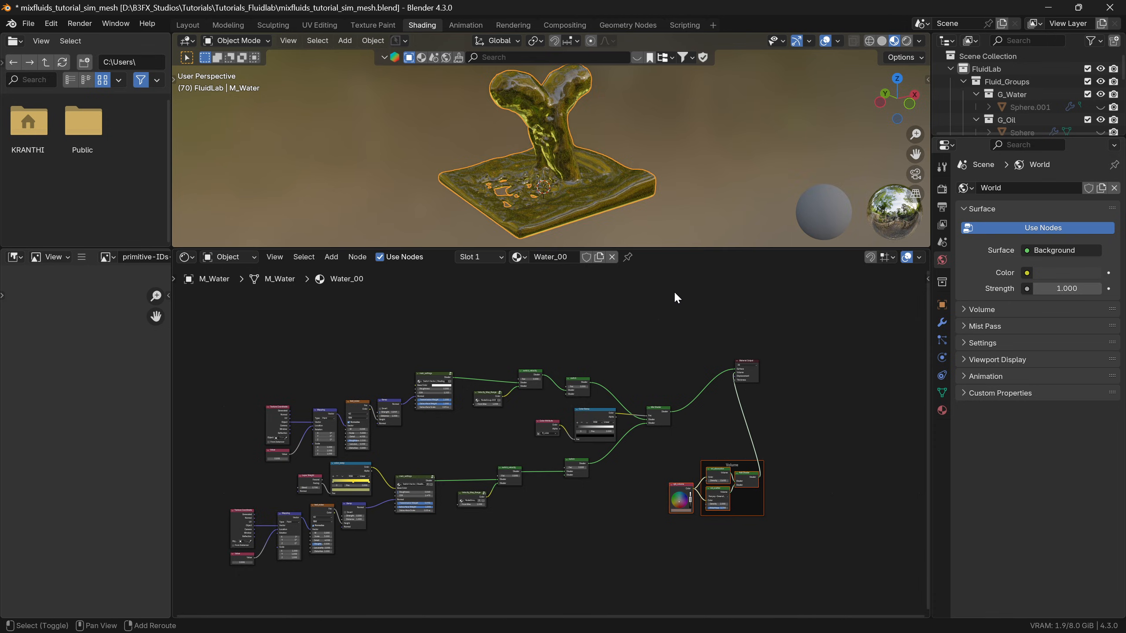
Set the material of M_Water's FluidLab mesh modifier to Water_00.
click(941, 324)
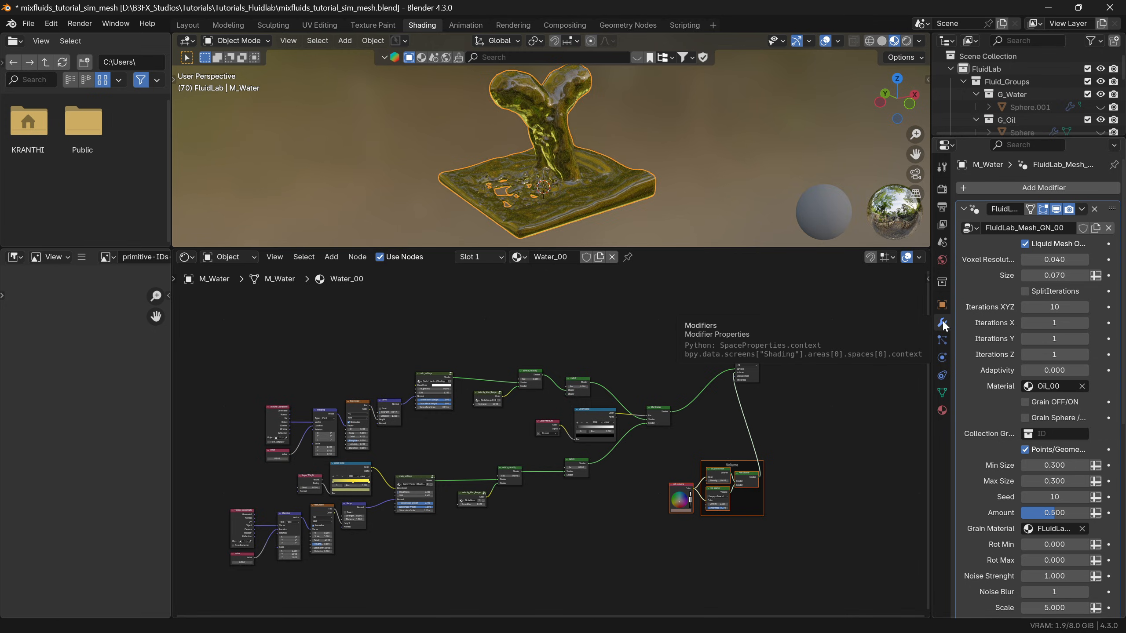
click(1045, 385)
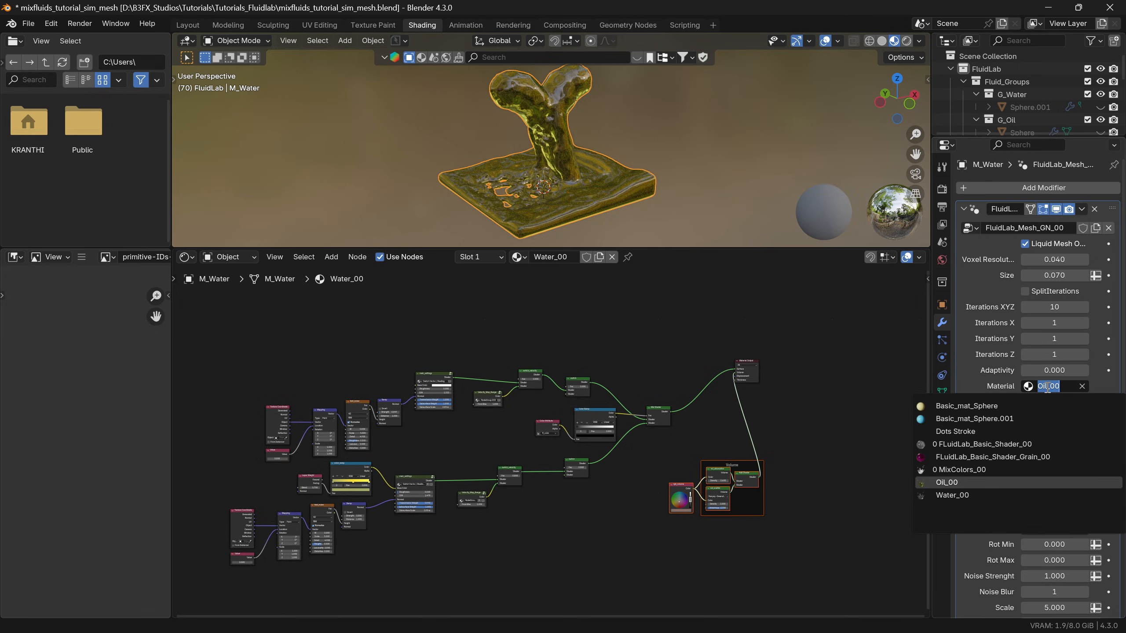
click(983, 494)
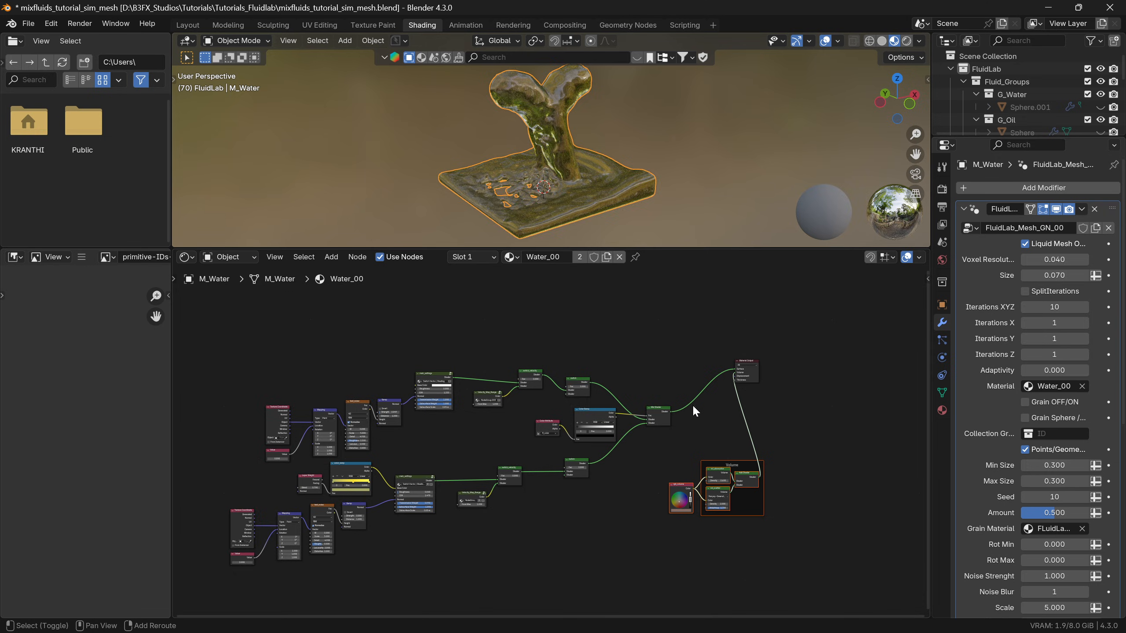
Sharpen the Color Ramp transition by moving the black stop to about 0.356 and the white stop to about 0.399.
shift+scroll(596, 430, up, 10)
shift+scroll(596, 434, down, 10)
shift+scroll(590, 430, up, 3)
shift+scroll(589, 430, down, 3)
scroll(589, 427, up, 6)
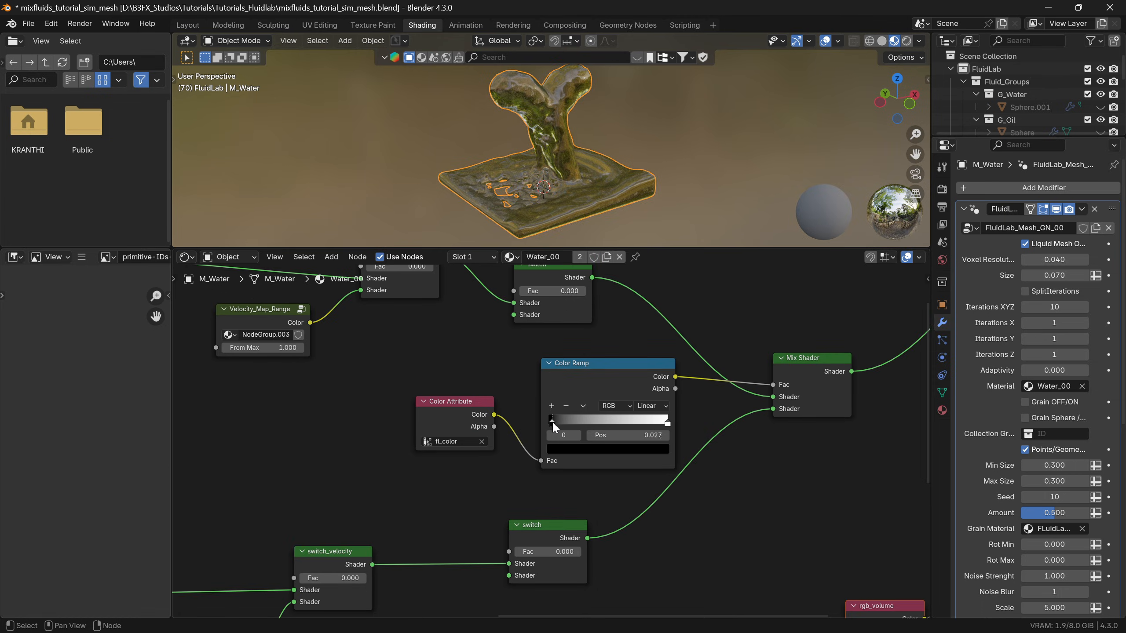
drag(553, 422, 584, 426)
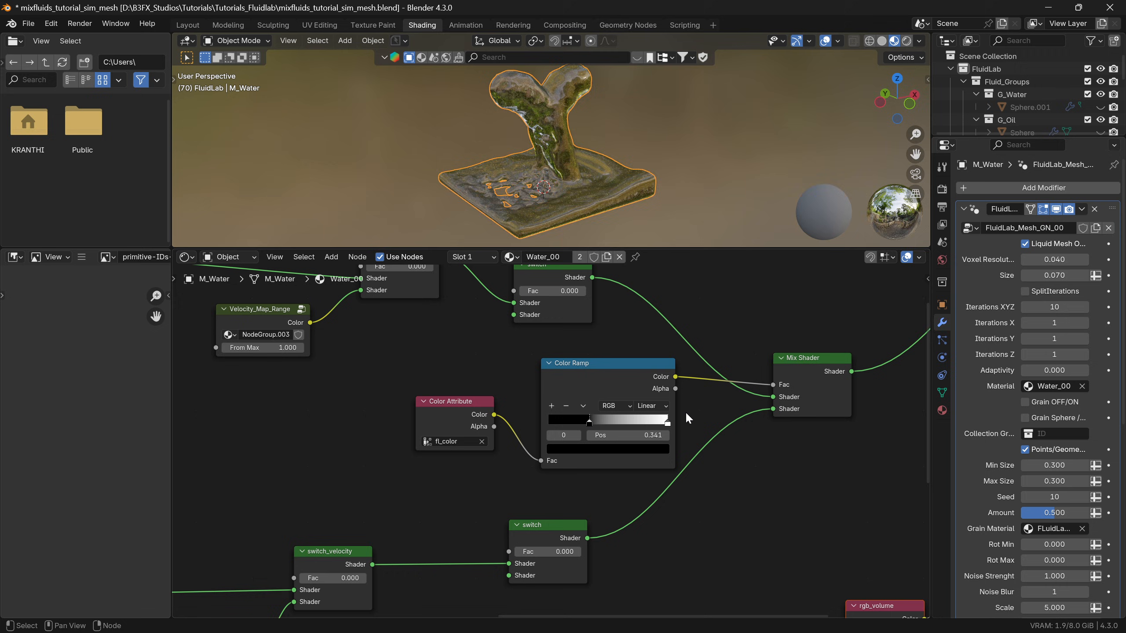
drag(667, 424, 633, 426)
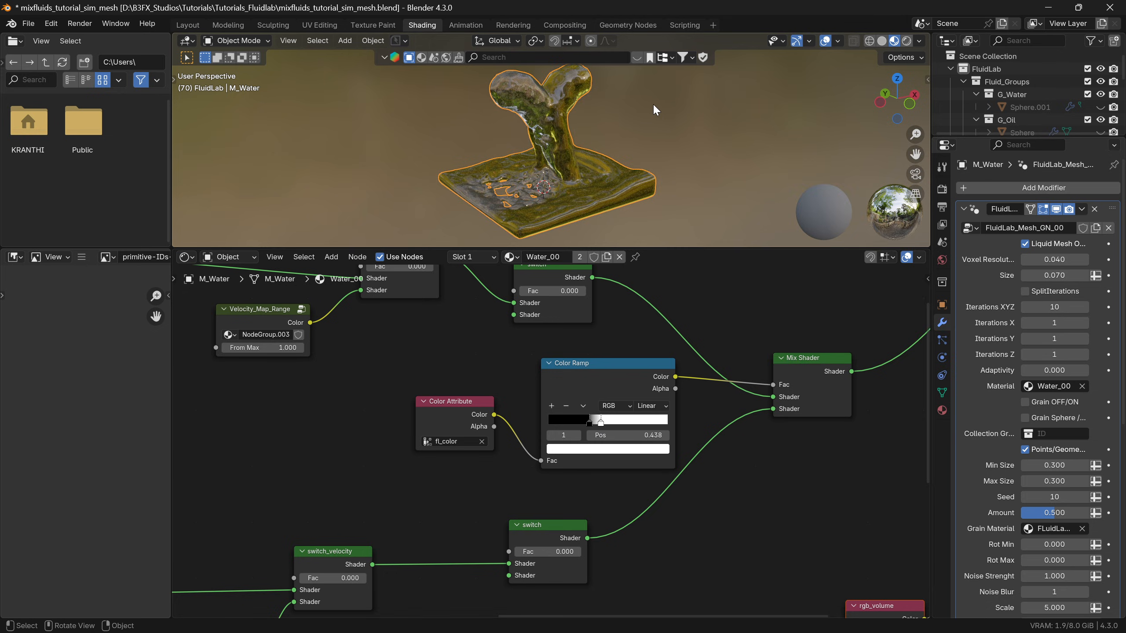
scroll(547, 106, up, 5)
middle_drag(550, 137, 444, 154)
scroll(565, 149, down, 6)
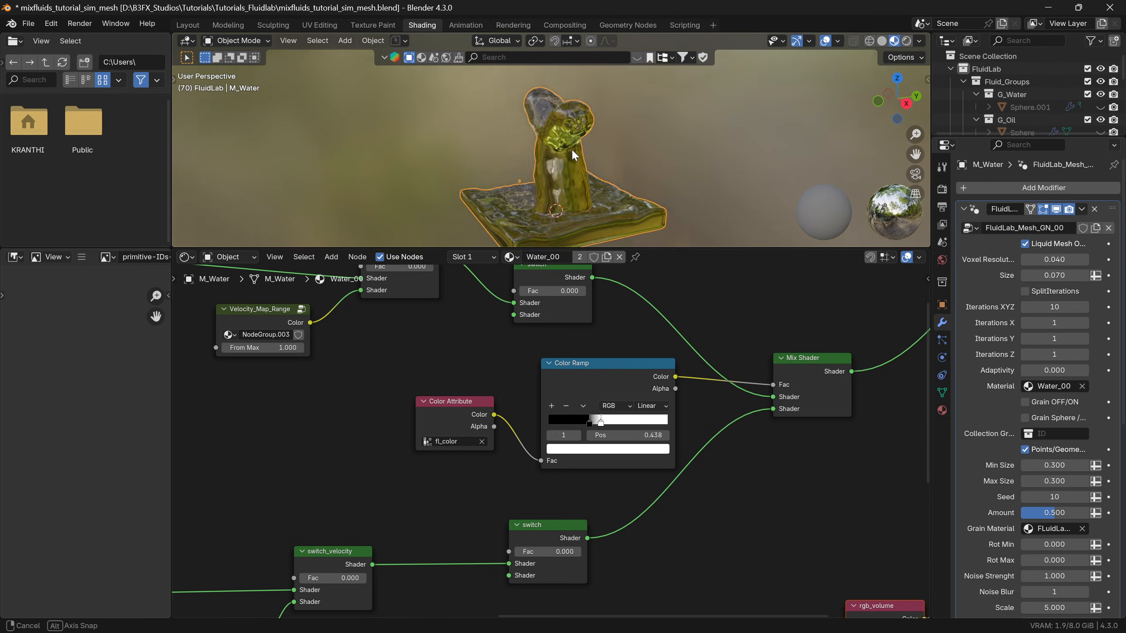
mouse_move(572, 148)
middle_down()
mouse_move(642, 153)
mouse_move(569, 134)
middle_up()
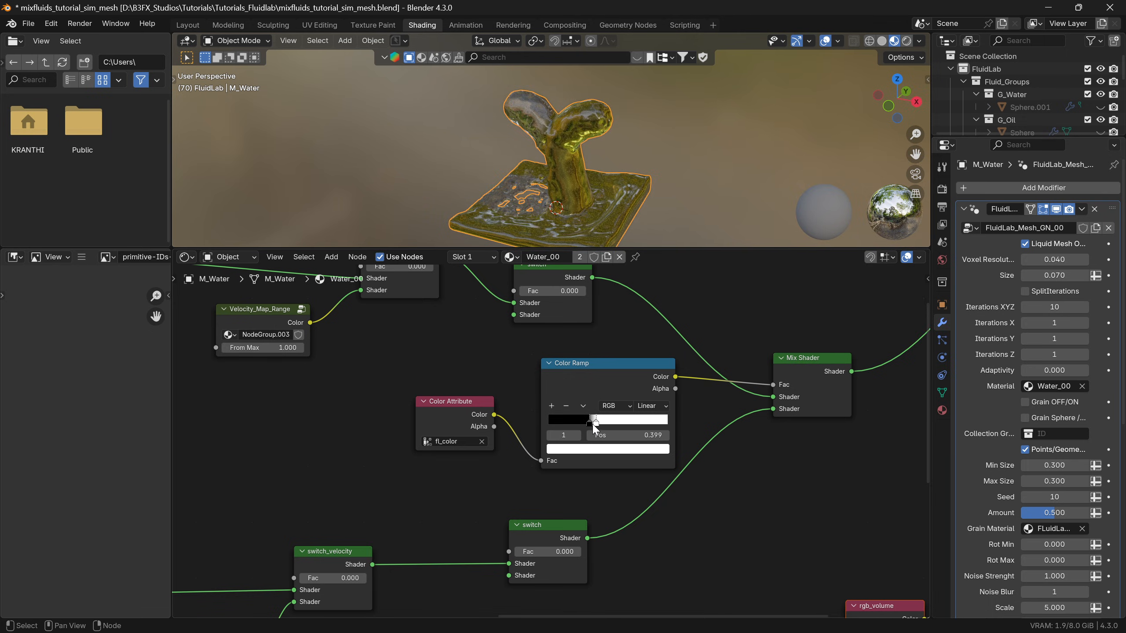
click(591, 423)
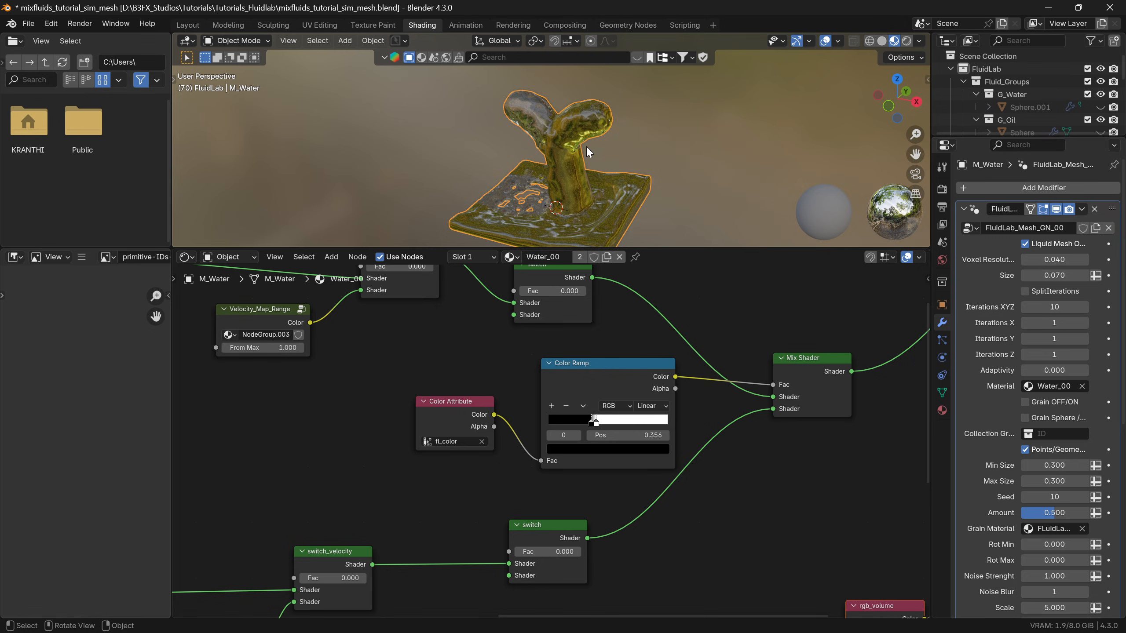
Play the simulation from frame 1 in the Layout workspace, examine the mixed water and oil shading, and return to the first frame.
click(187, 25)
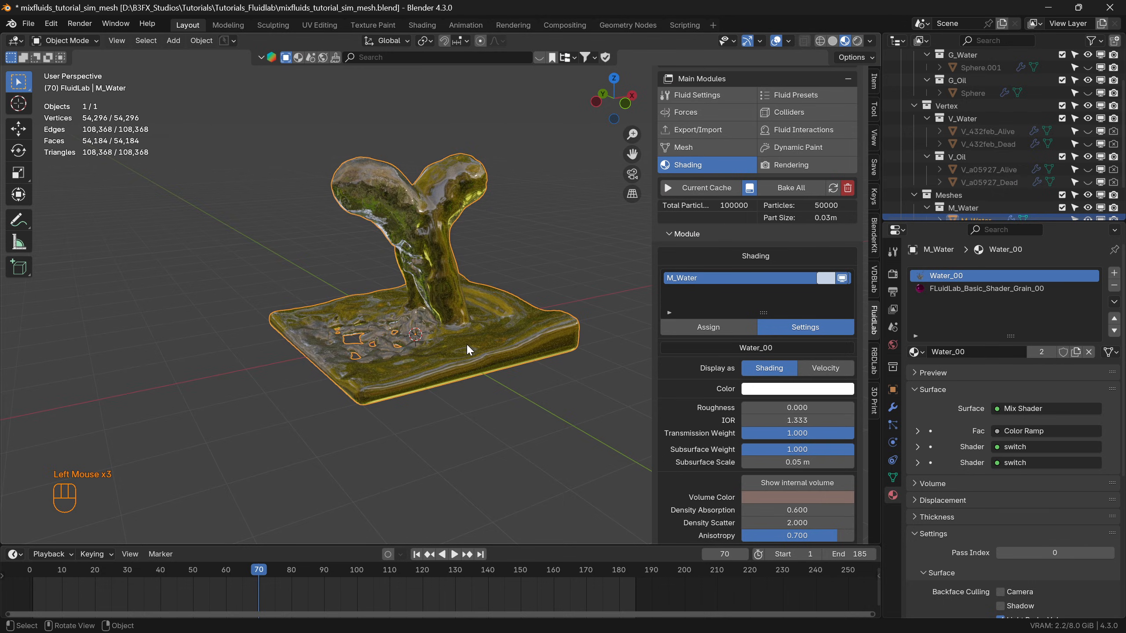
click(416, 554)
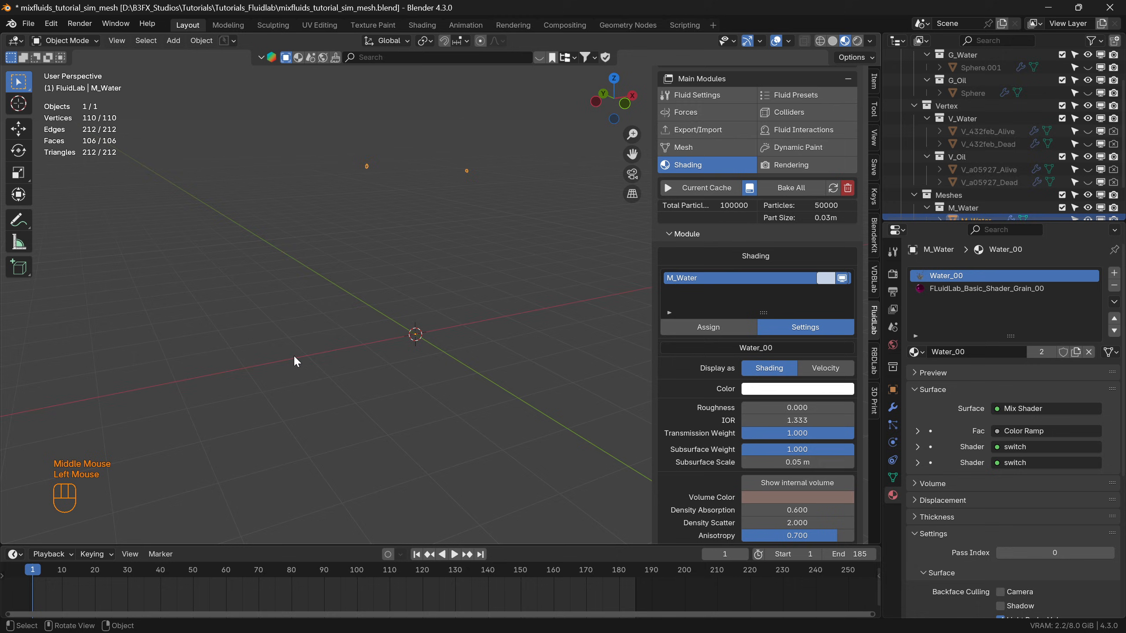
key(space)
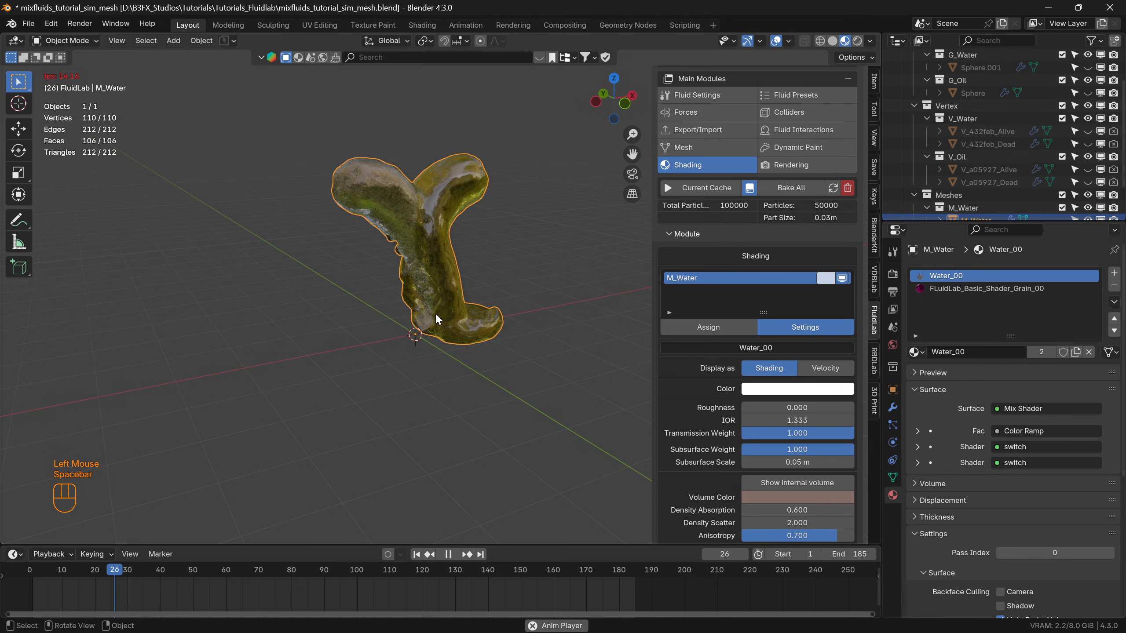
click(564, 456)
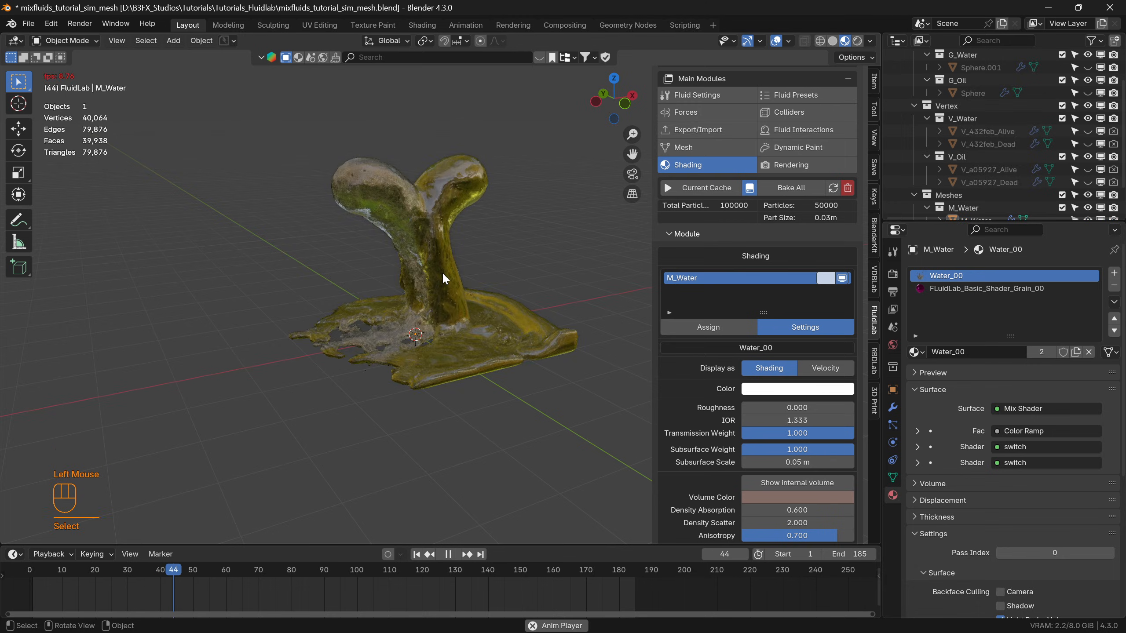
scroll(434, 266, up, 2)
scroll(425, 253, down, 2)
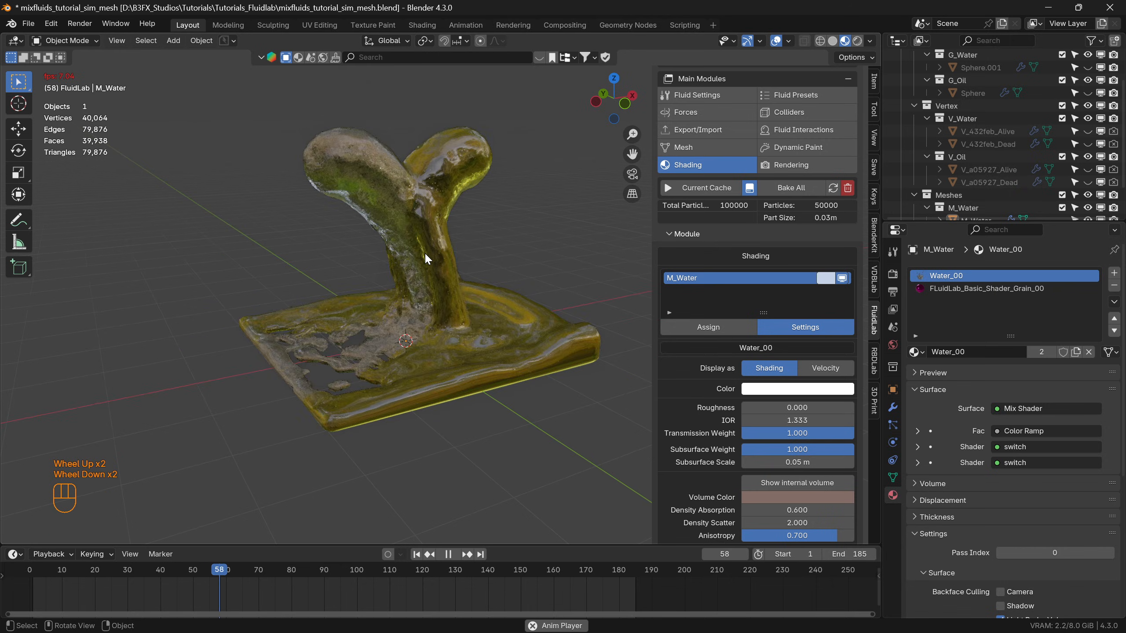
middle_drag(430, 299, 479, 308)
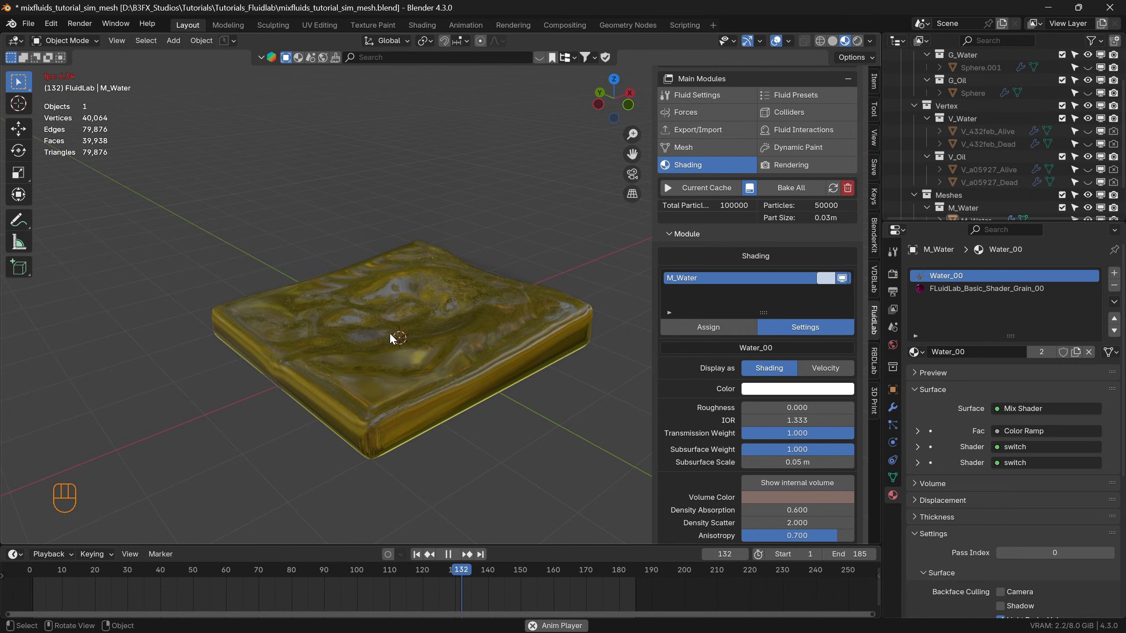
key(space)
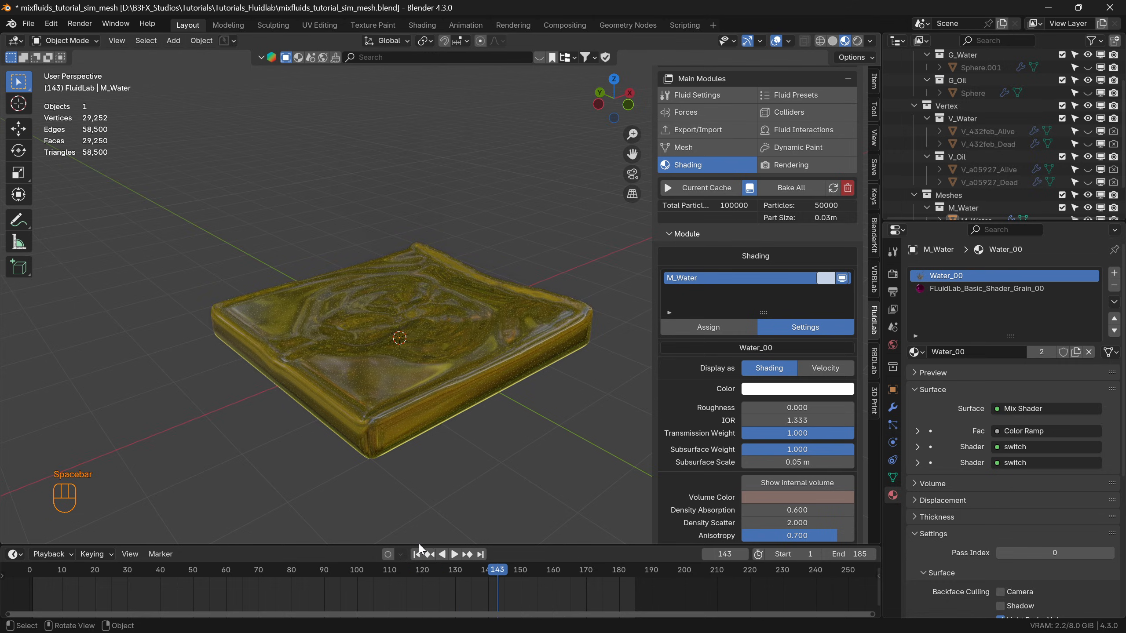
click(417, 555)
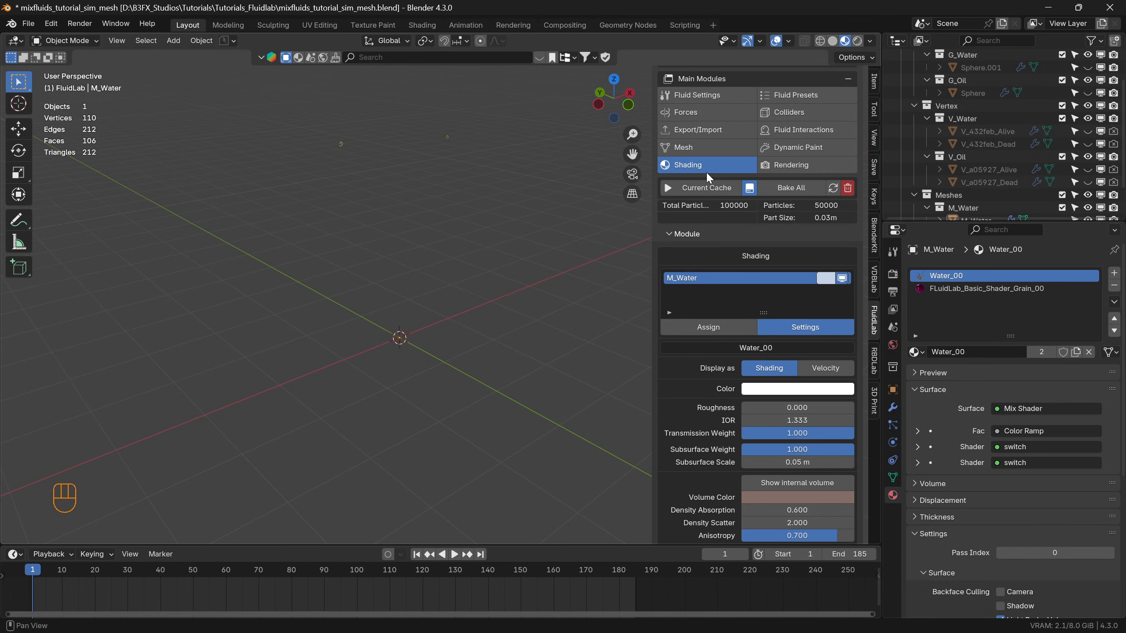
Assign FluidLab's Milk fluid material to M_Water, preview the animation briefly and return to the first frame.
click(693, 329)
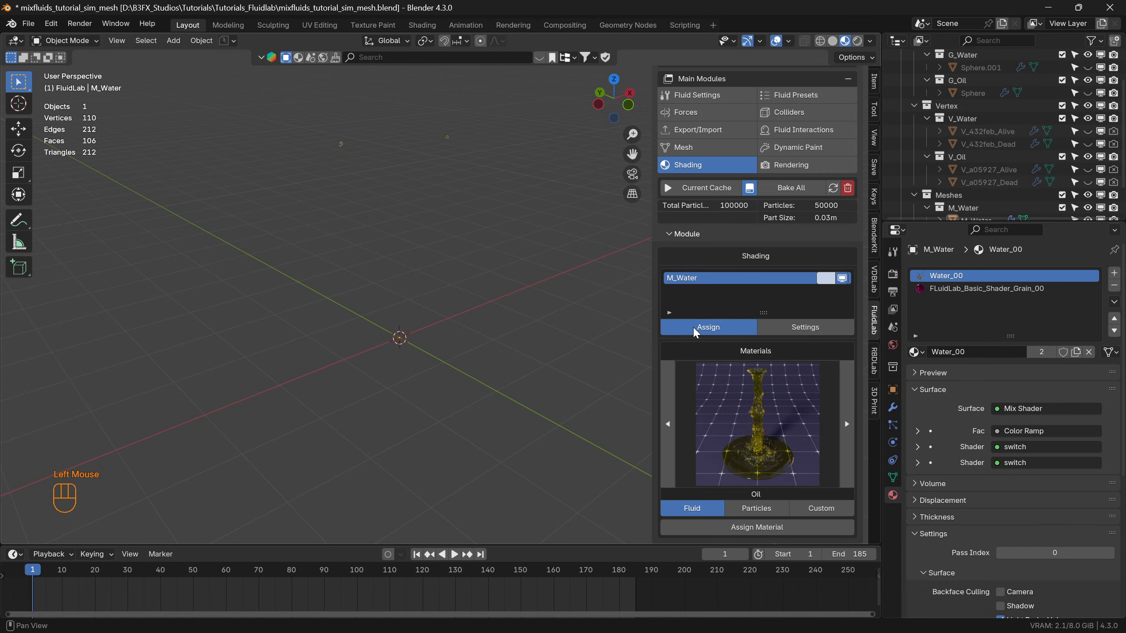
click(764, 437)
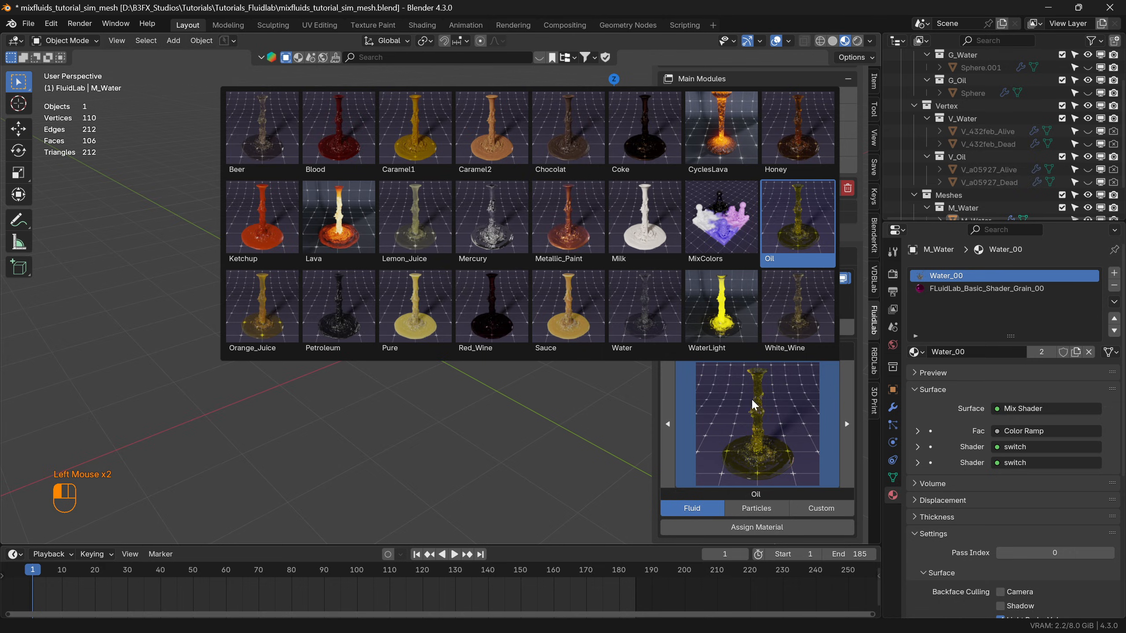
click(645, 225)
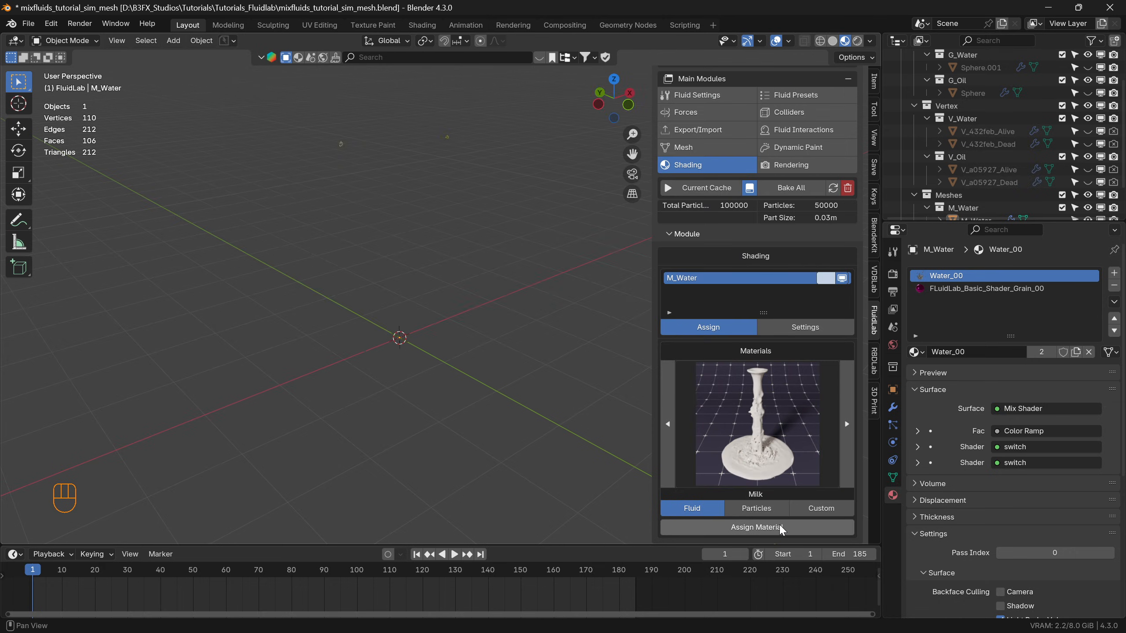
click(769, 530)
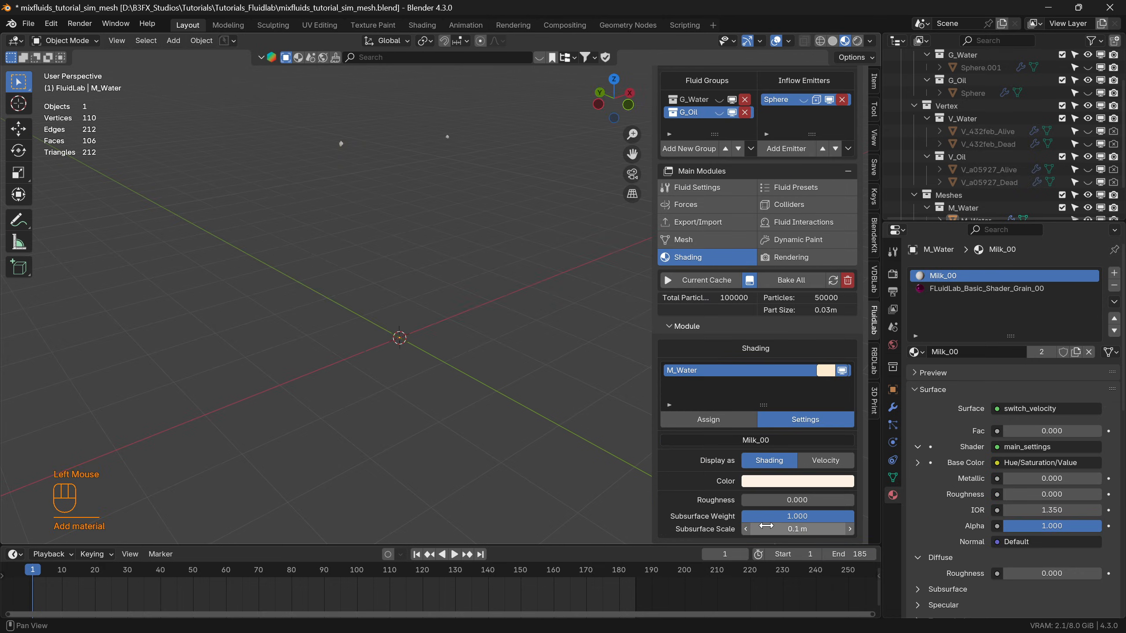
key(space)
key(space)
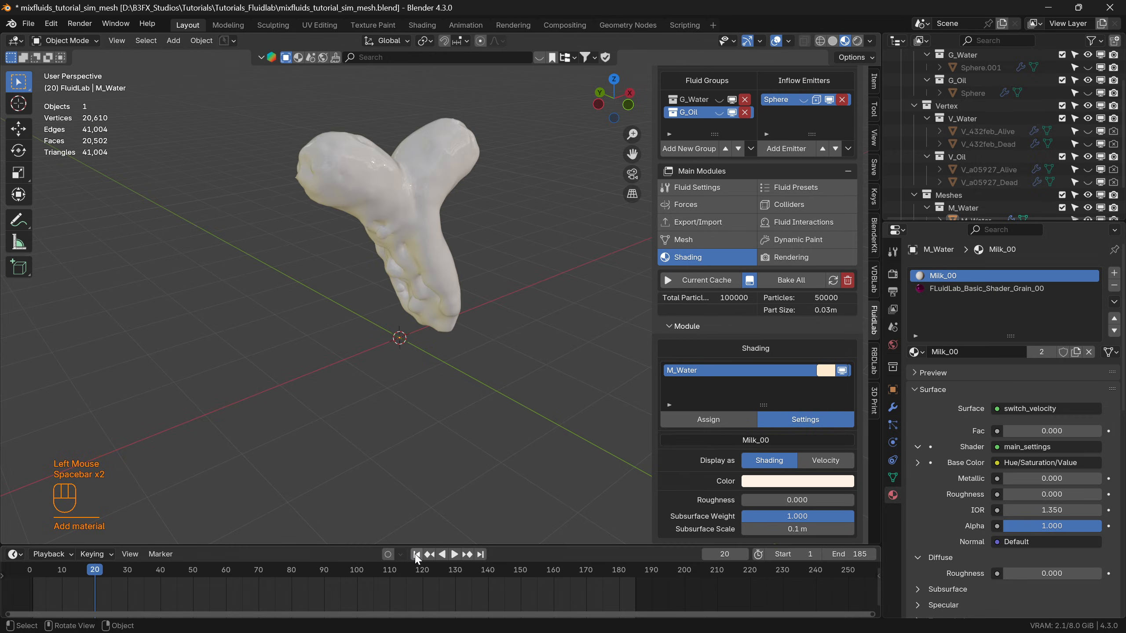
click(416, 555)
Show the Milk_00 node tree in the Shading workspace and select its nodes from RGB through switch_velocity, leaving out Material Output and Value.
click(421, 23)
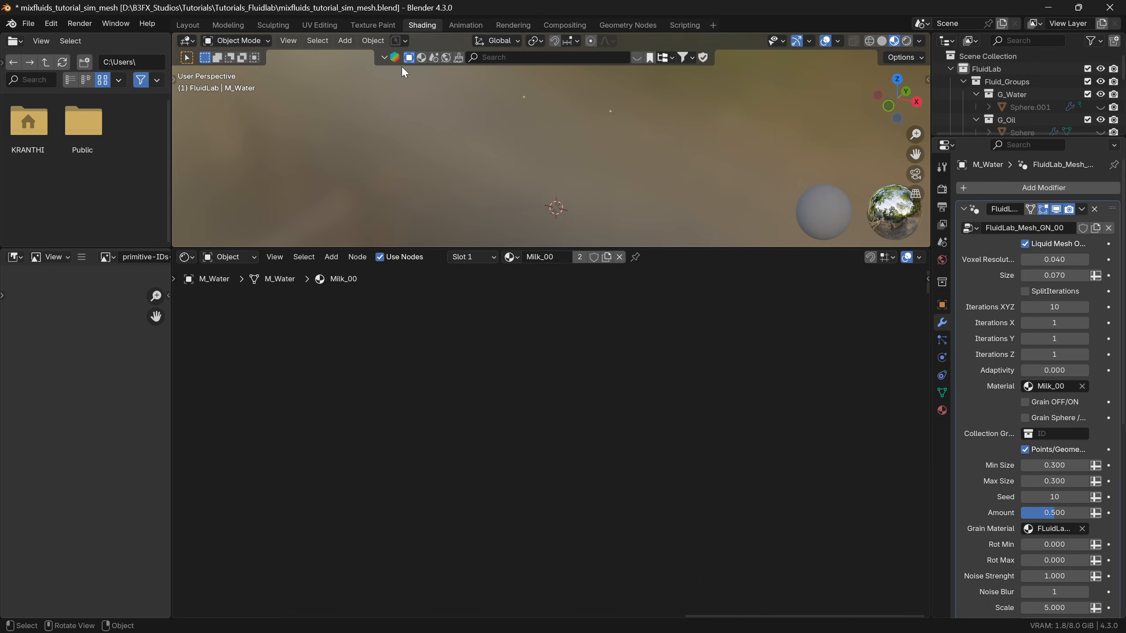
scroll(556, 393, down, 15)
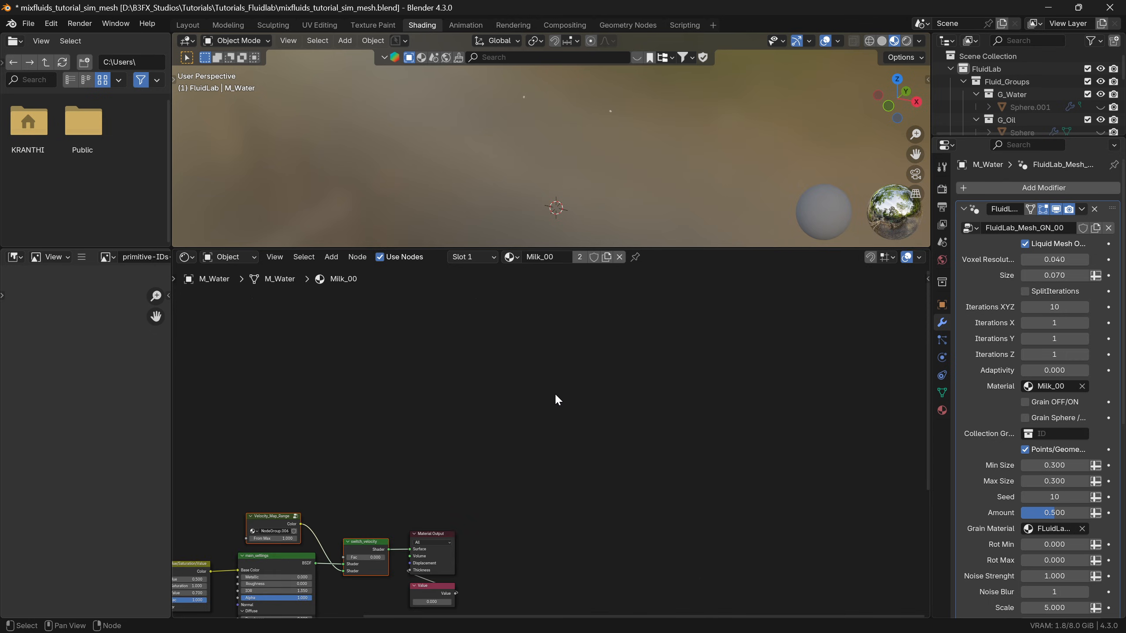
middle_drag(557, 424, 747, 315)
scroll(619, 411, up, 3)
scroll(619, 412, up, 7)
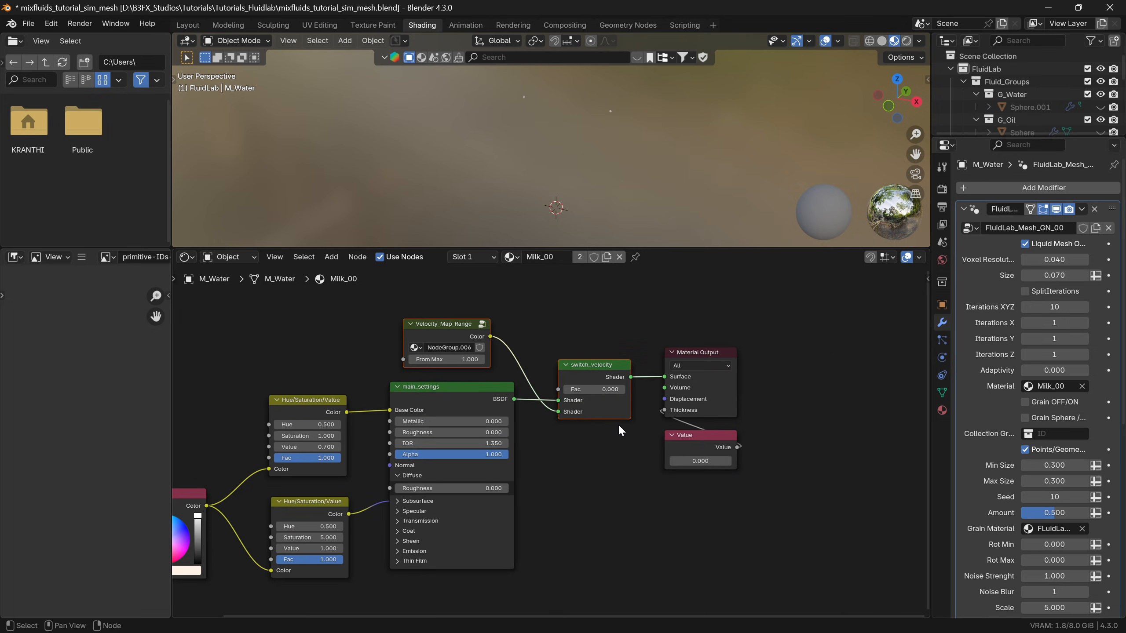
scroll(590, 459, down, 3)
middle_drag(584, 463, 639, 434)
drag(674, 559, 276, 313)
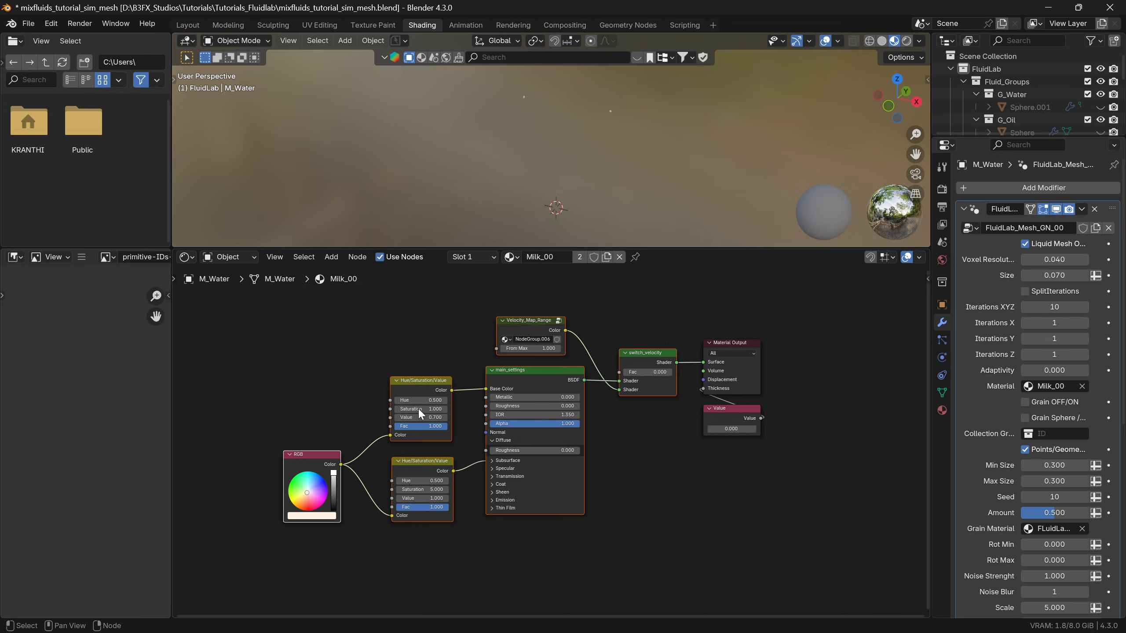
click(751, 578)
Show the Water_00 material in the node editor and delete the lower oil node branch feeding the Mix Shader.
click(508, 260)
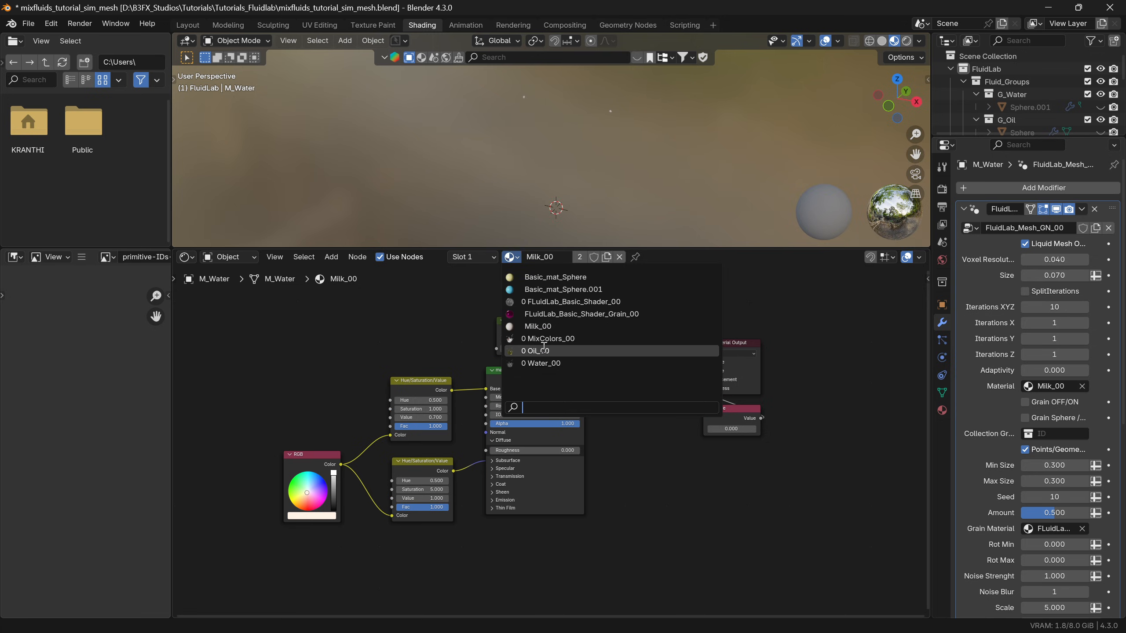
click(544, 364)
scroll(623, 444, down, 3)
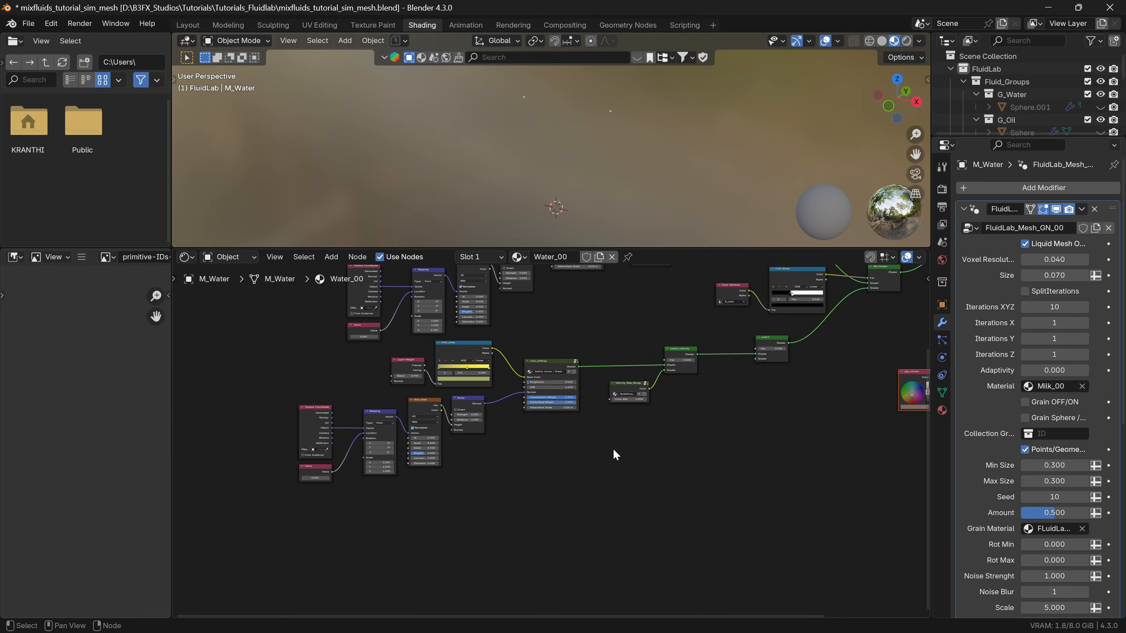
scroll(749, 509, down, 2)
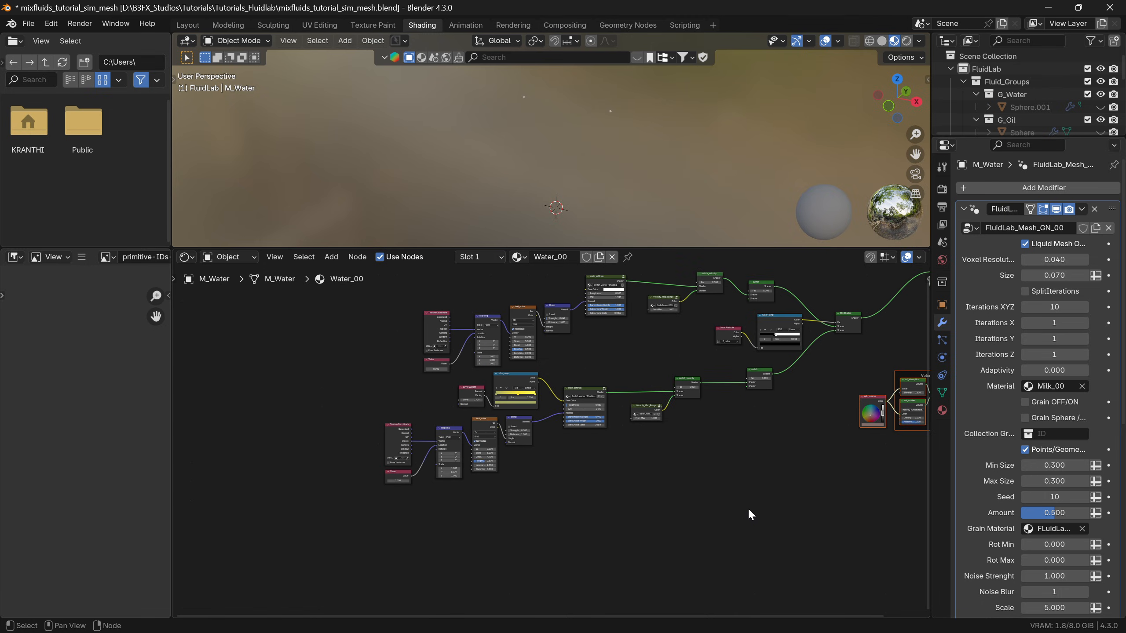
drag(811, 559, 336, 386)
key(Delete)
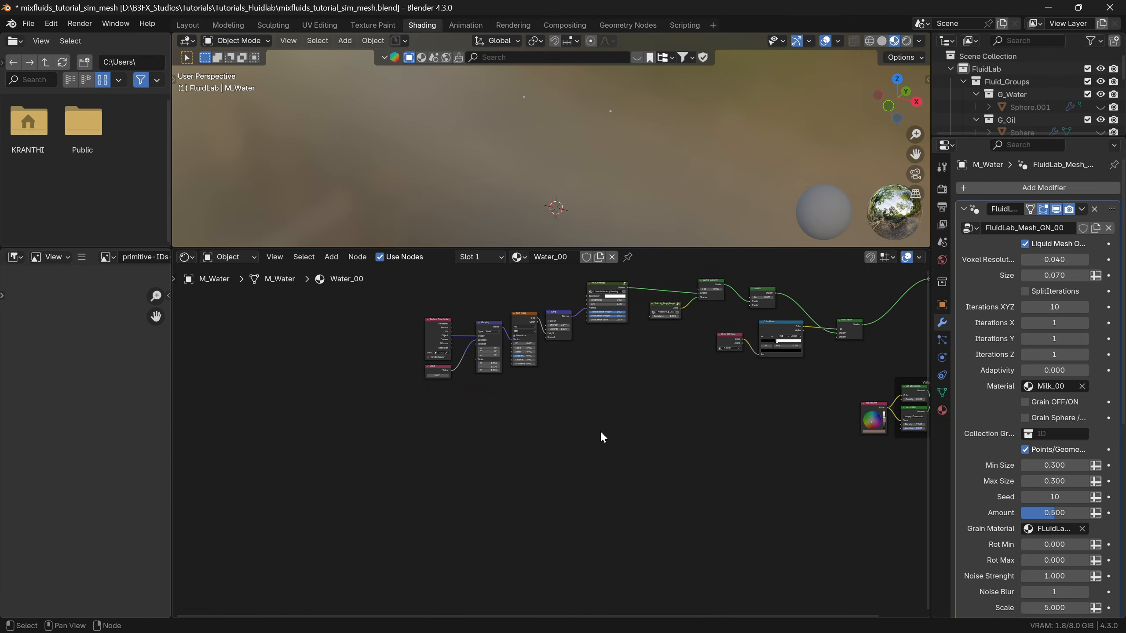
Paste the copied Milk nodes into Water_00 and link switch_velocity's Shader output to the Mix Shader's second Shader input.
key(ctrl+z)
scroll(643, 417, up, 5)
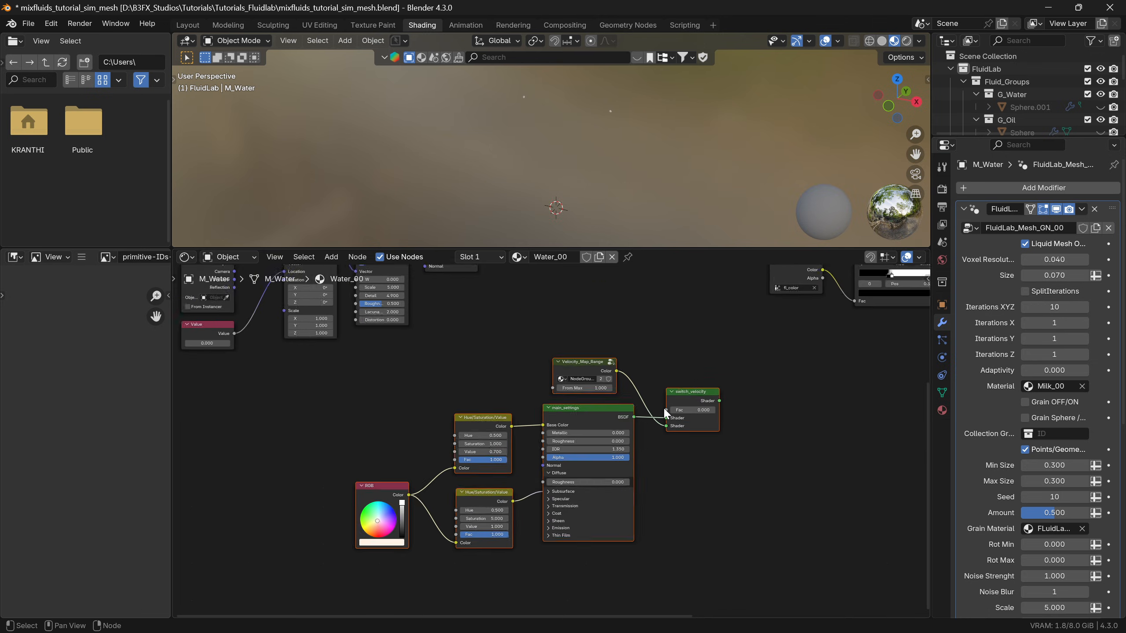
scroll(664, 409, up, 1)
middle_drag(688, 411, 383, 470)
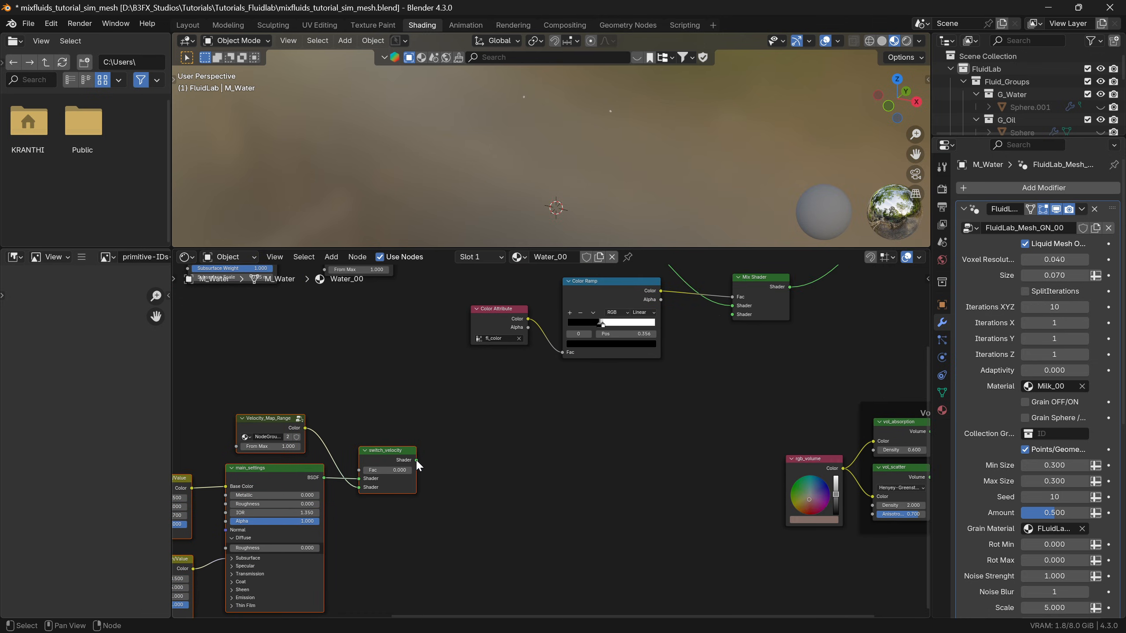
drag(416, 460, 731, 314)
Set M_Water's mesh modifier material to Water_00 and preview the water and milk mix in the Layout workspace up to frame 59.
click(1039, 385)
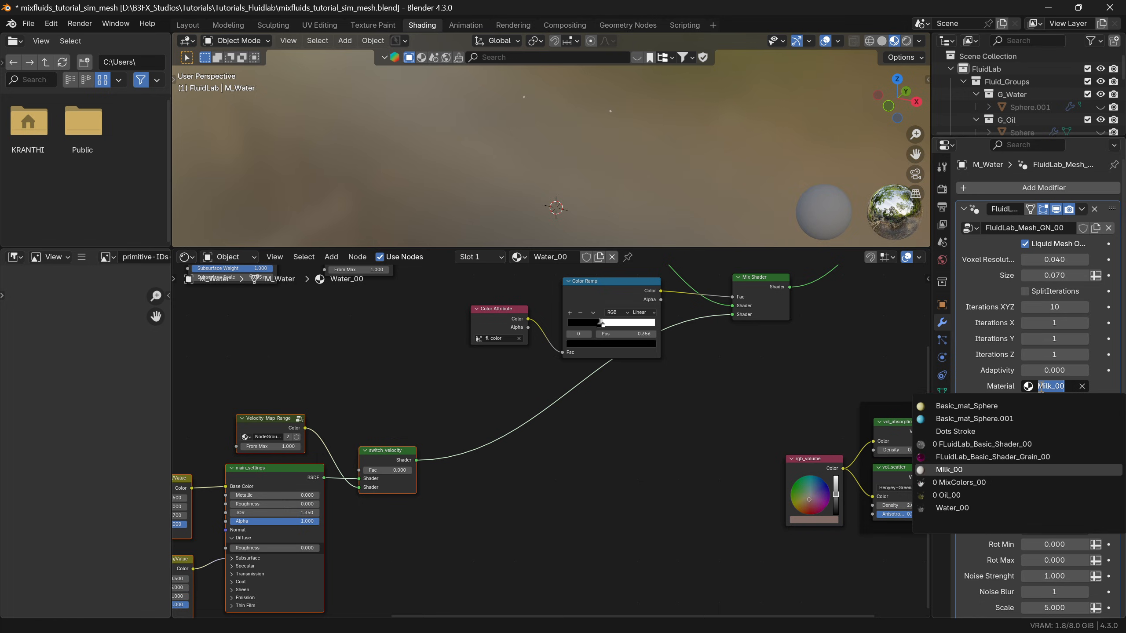
click(970, 508)
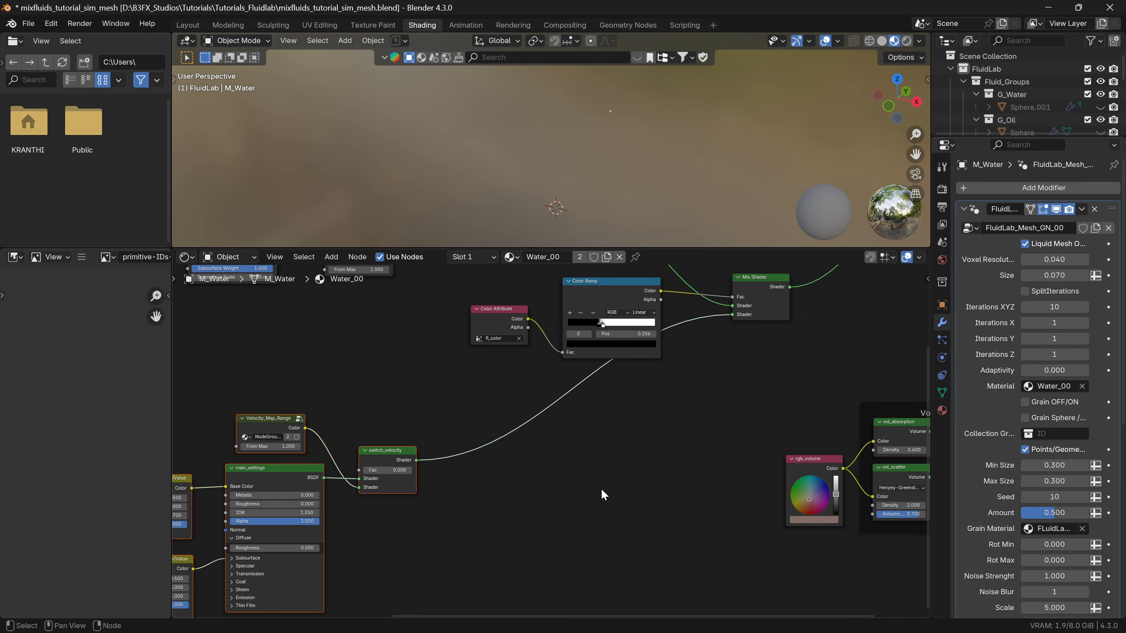
scroll(589, 472, down, 2)
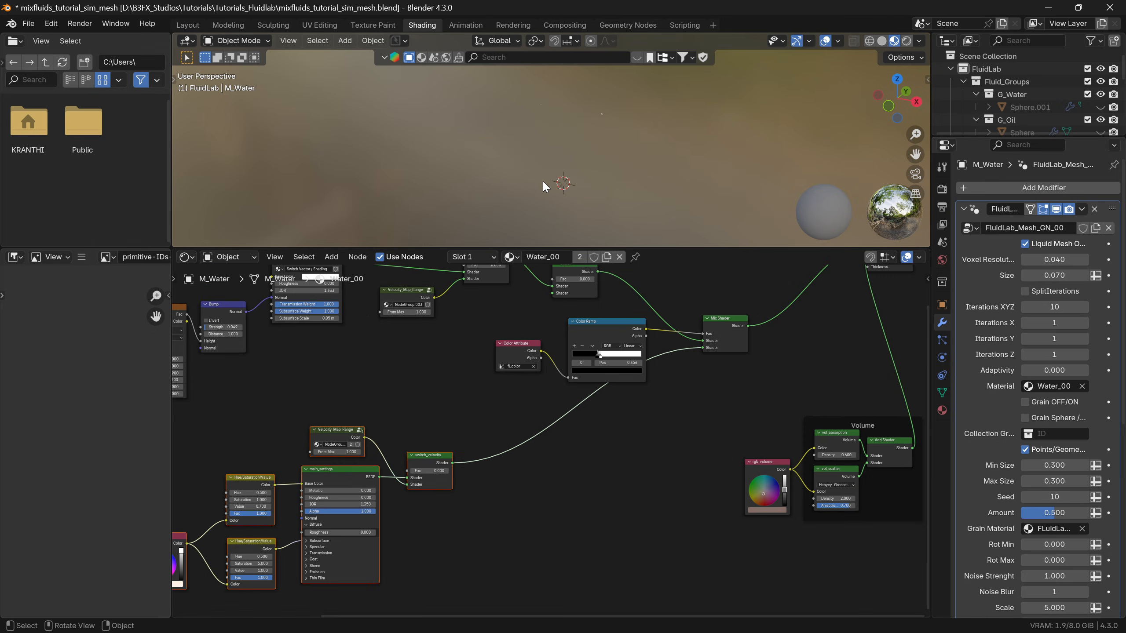
click(187, 25)
key(space)
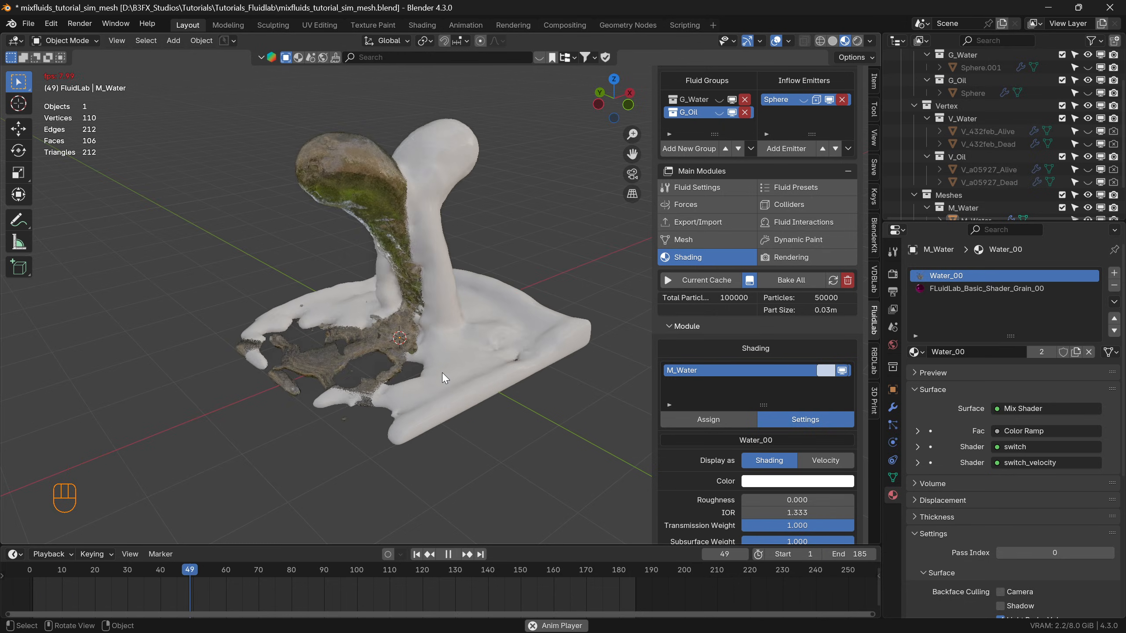
key(space)
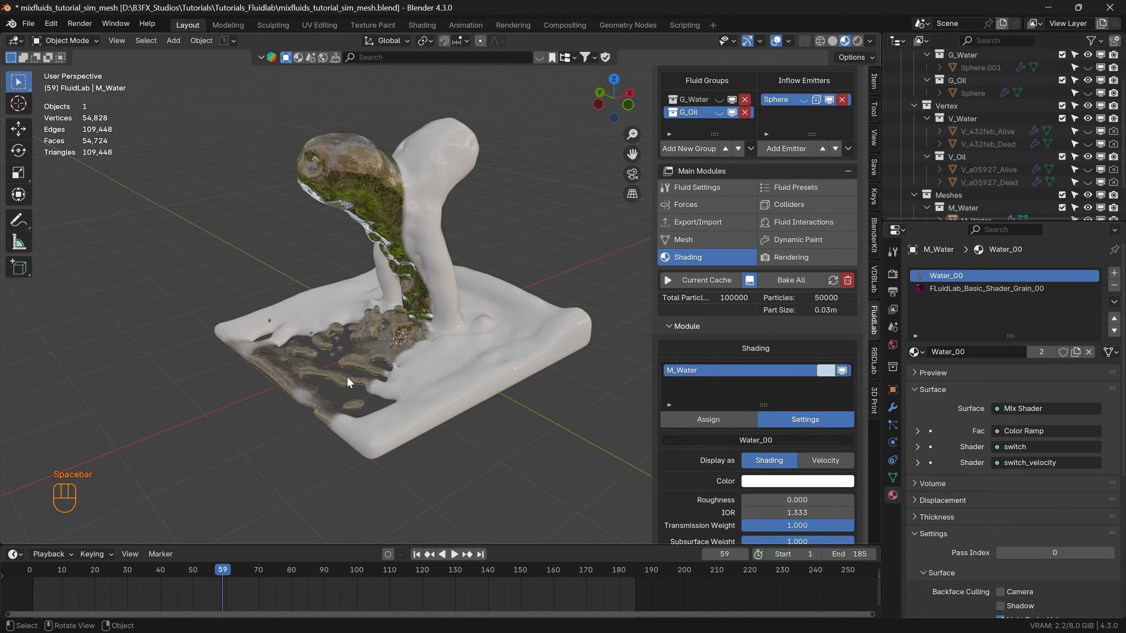
Soften the Color Ramp transition in the Shading workspace by moving the white stop to about 0.749.
click(421, 24)
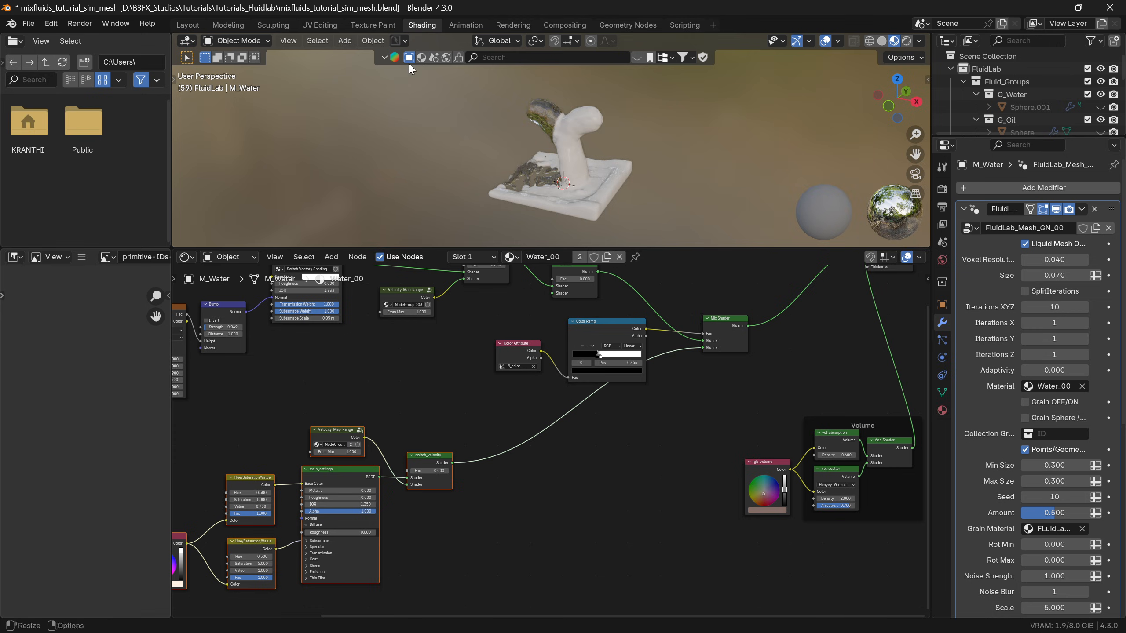
scroll(612, 356, up, 2)
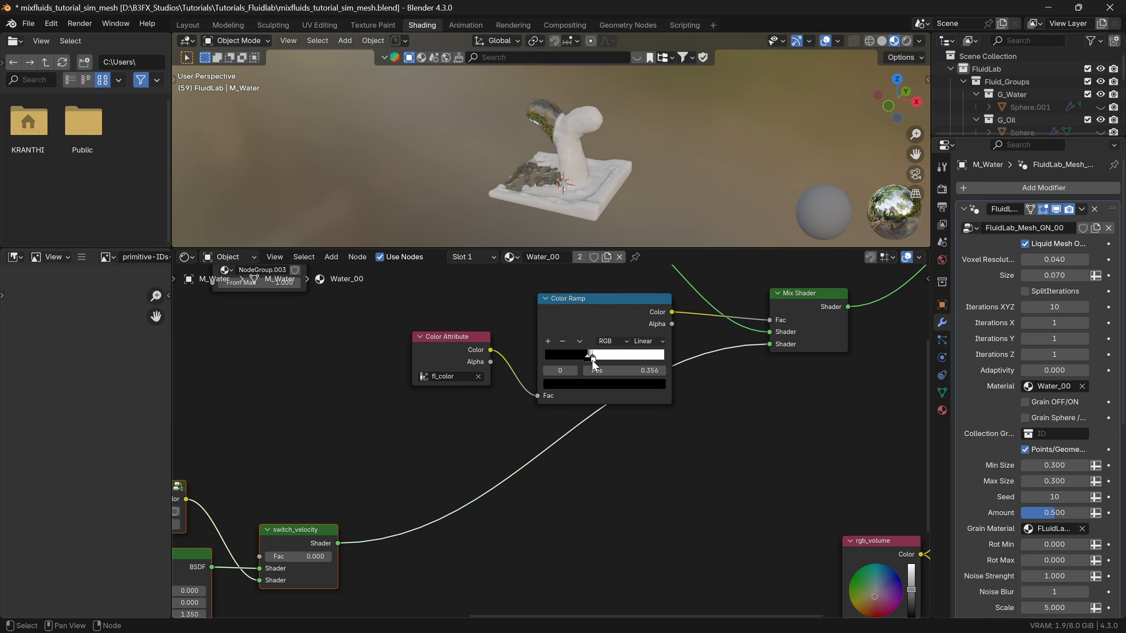
click(594, 359)
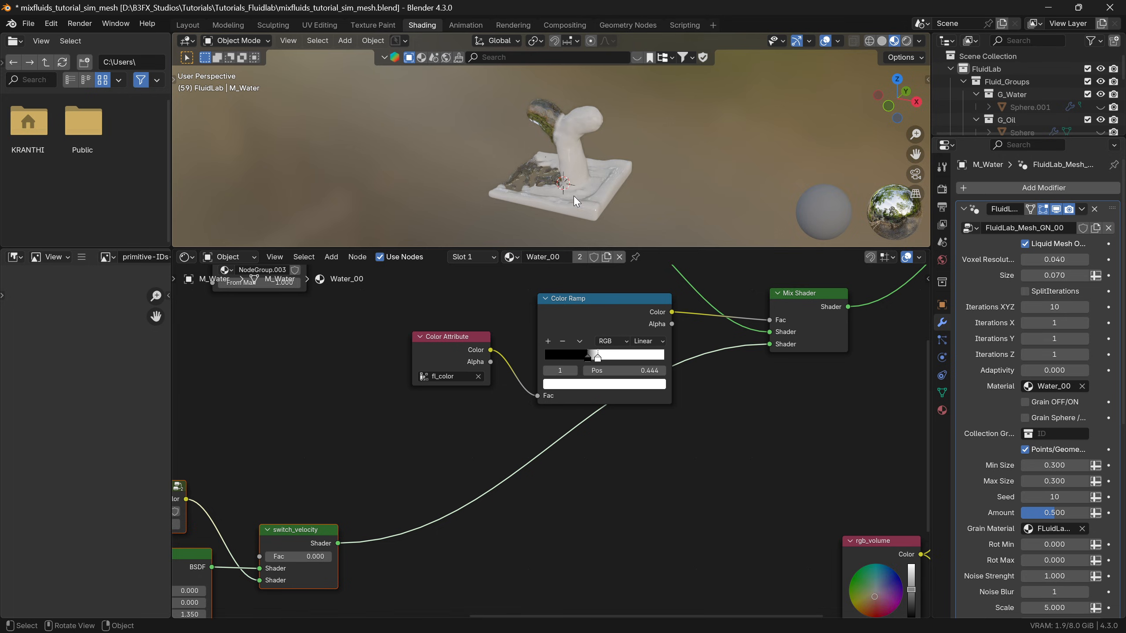
middle_drag(574, 195, 617, 178)
drag(584, 360, 618, 361)
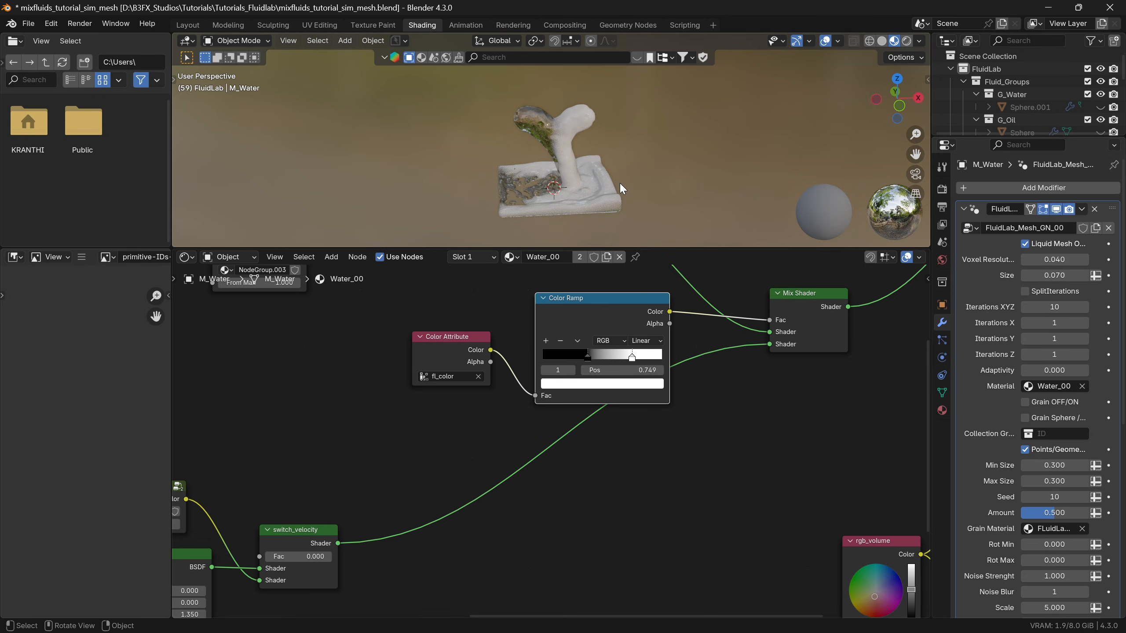
middle_drag(550, 170, 274, 49)
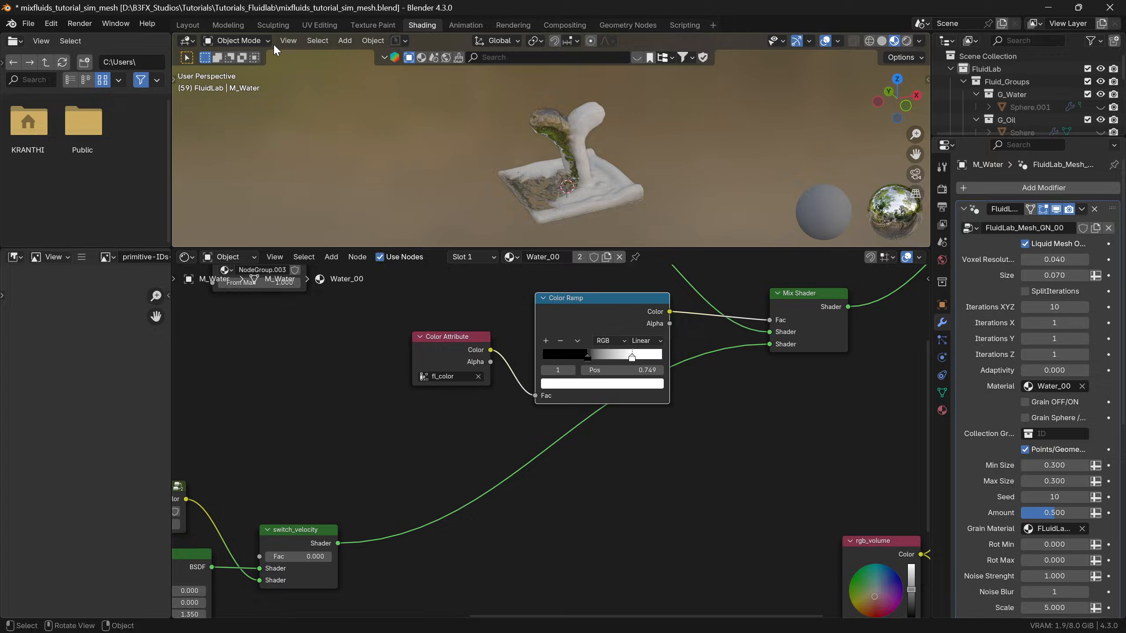
Play the simulation from frame 1 in the Layout workspace and examine the softened blend between water and milk.
click(190, 25)
click(417, 554)
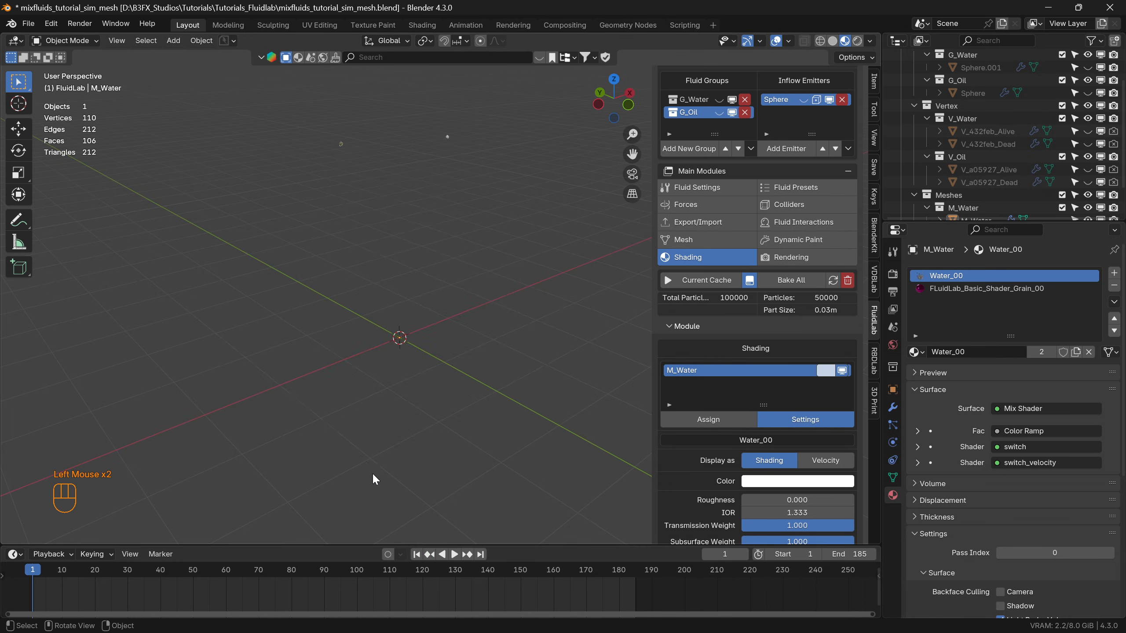
key(space)
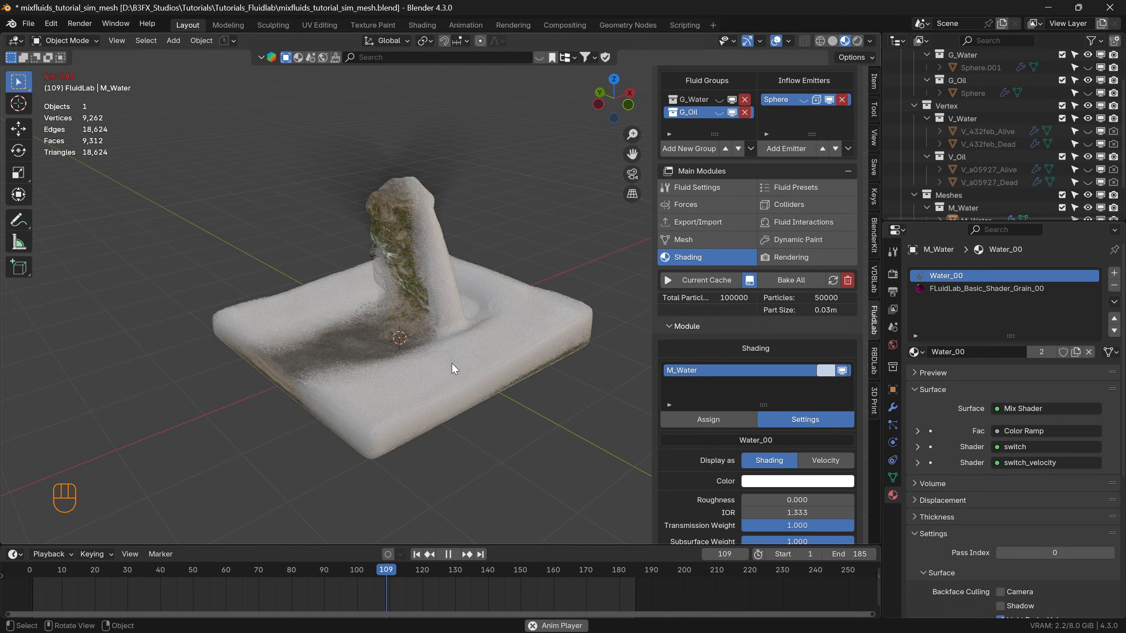
key(space)
key(space)
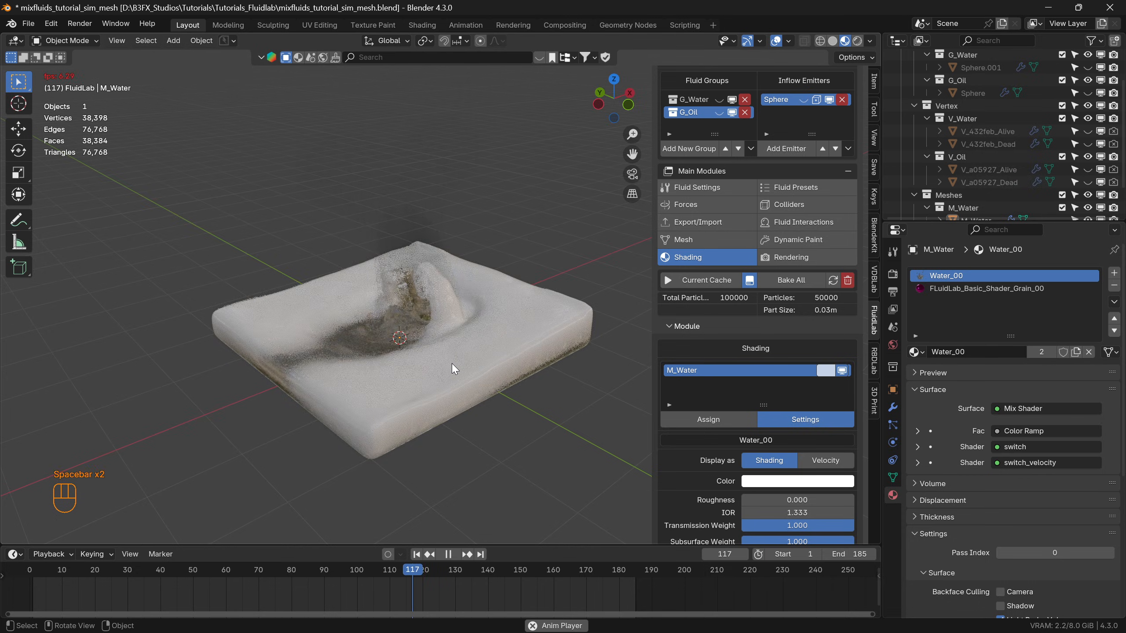